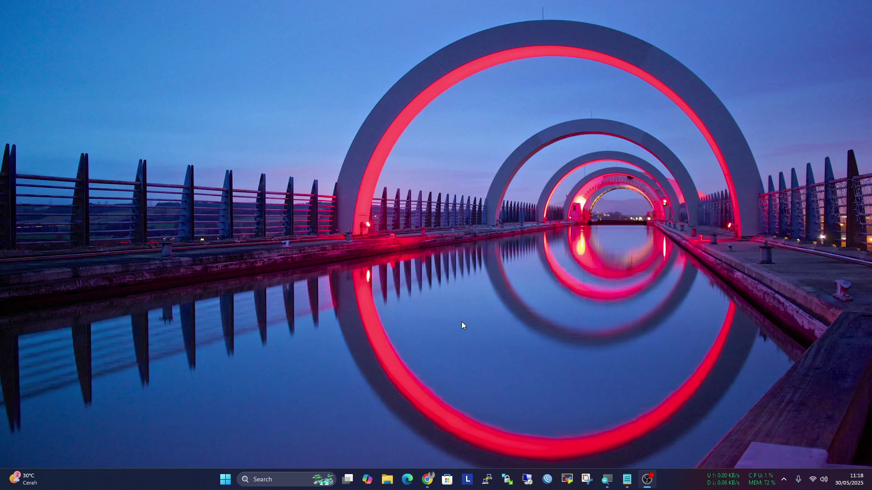
Search 'pfsense download' in a new Chrome tab and open the official pfSense download page
mouse_move(428, 483)
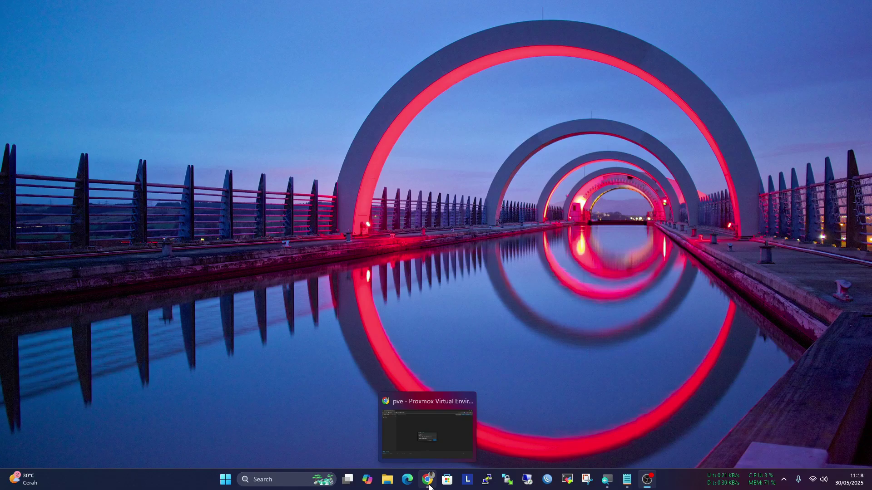
left_click(429, 485)
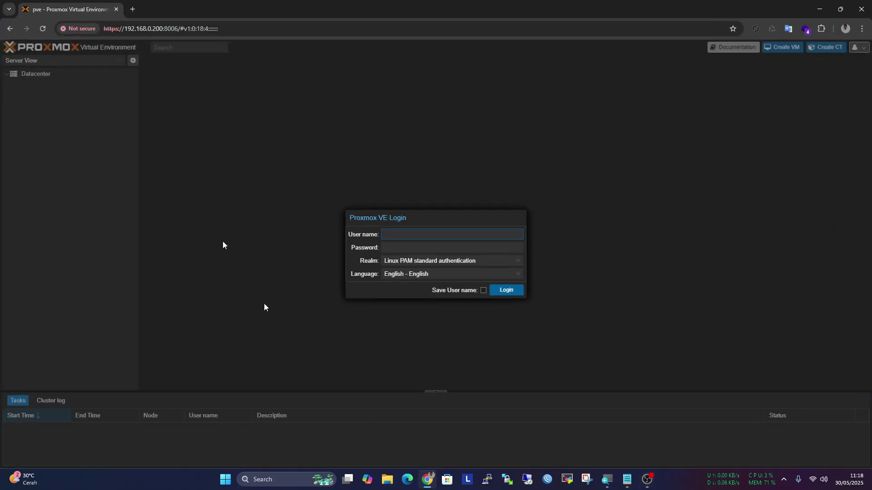
left_click(130, 9)
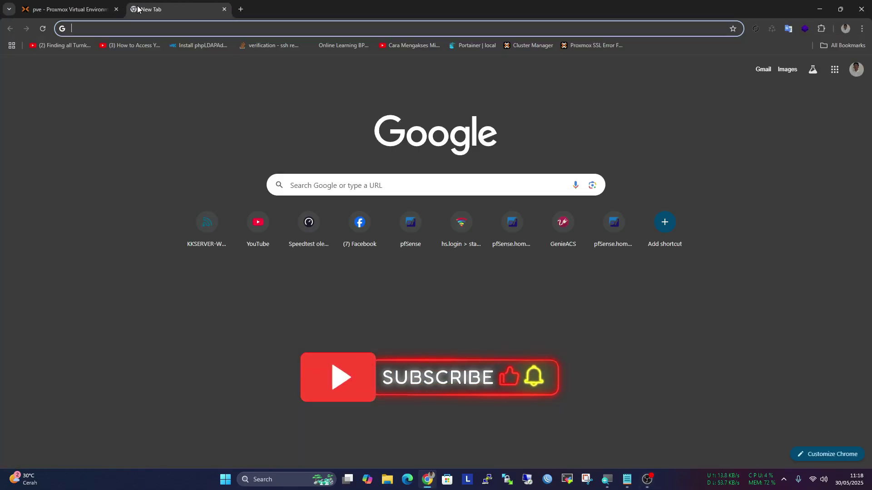
type("pfse")
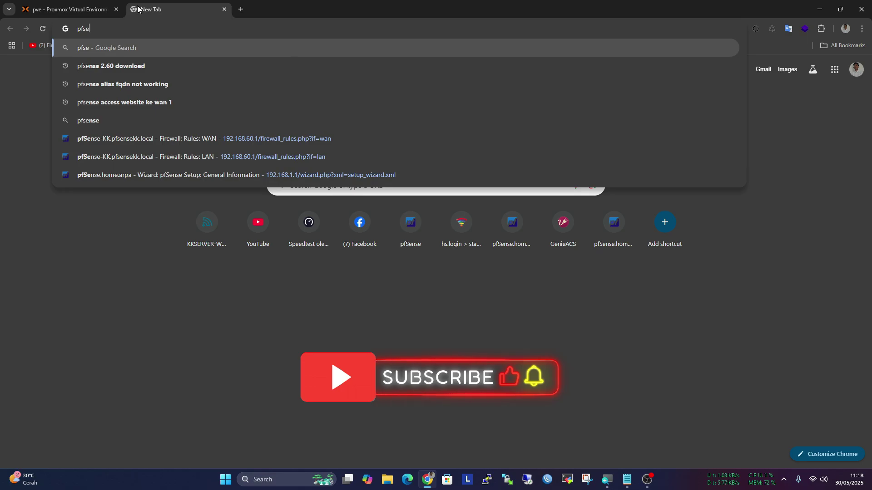
key("Down")
key("Down")
key("Down")
key("Up")
key("Up")
key("BackSpace")
key("BackSpace")
key("BackSpace")
key("BackSpace")
key("BackSpace")
key("BackSpace")
key("BackSpace")
key("BackSpace")
key("BackSpace")
key("BackSpace")
key("BackSpace")
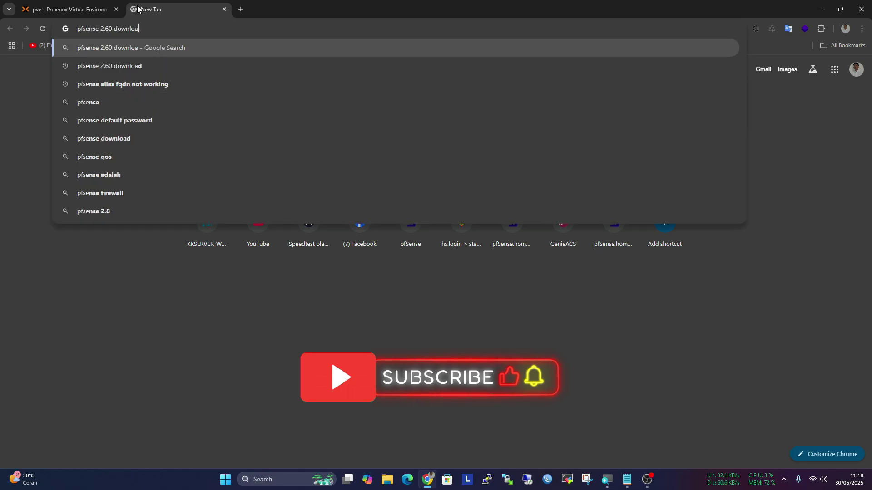
key("BackSpace")
key("BackSpace")
type("d")
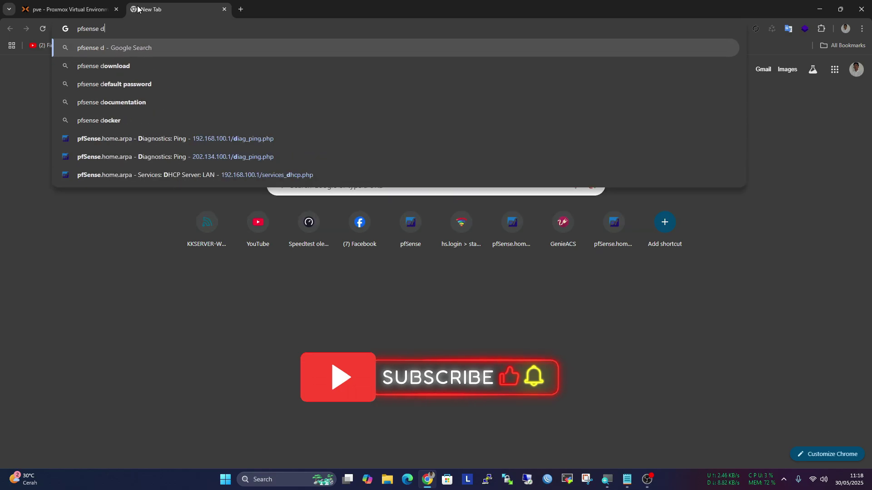
key("Down")
key("Return")
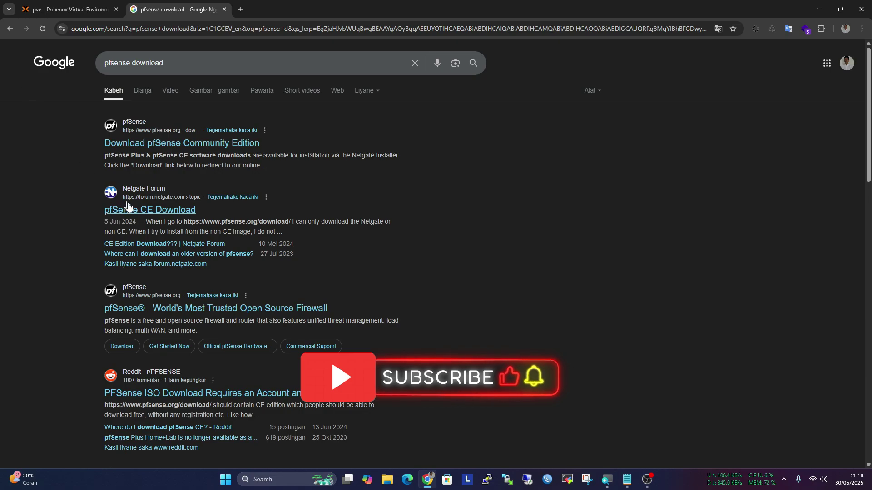
left_click(175, 142)
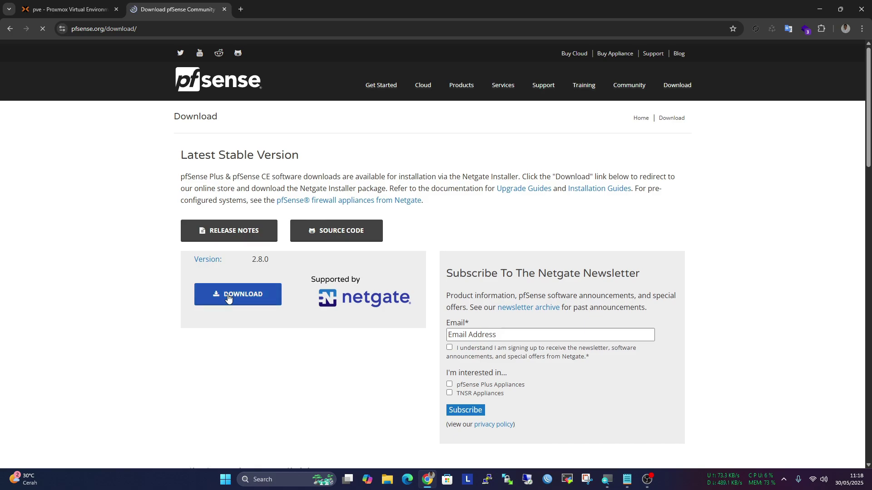
scroll(227, 296, "down", 1)
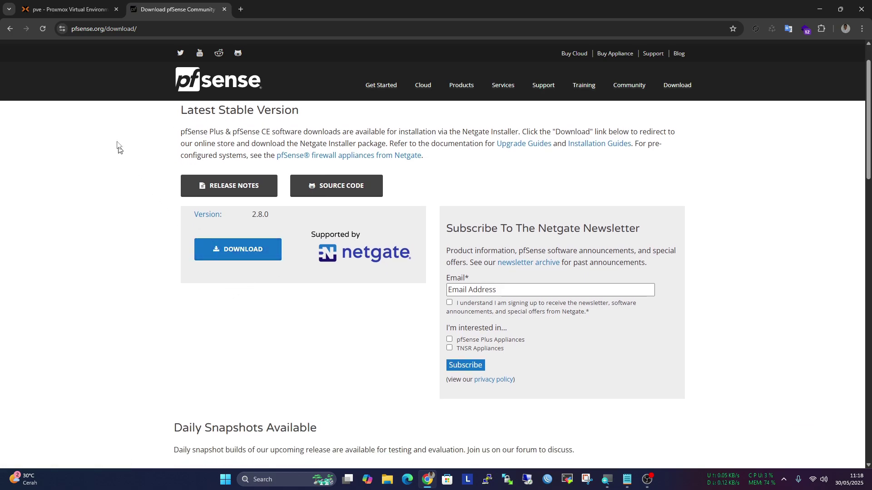
Close the pfSense tab and log in to Proxmox VE as root with the account password
left_click(224, 9)
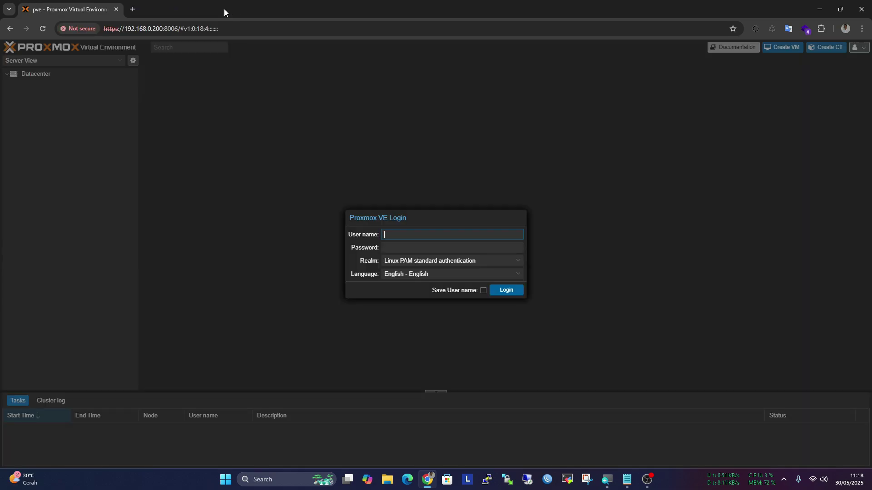
type("root")
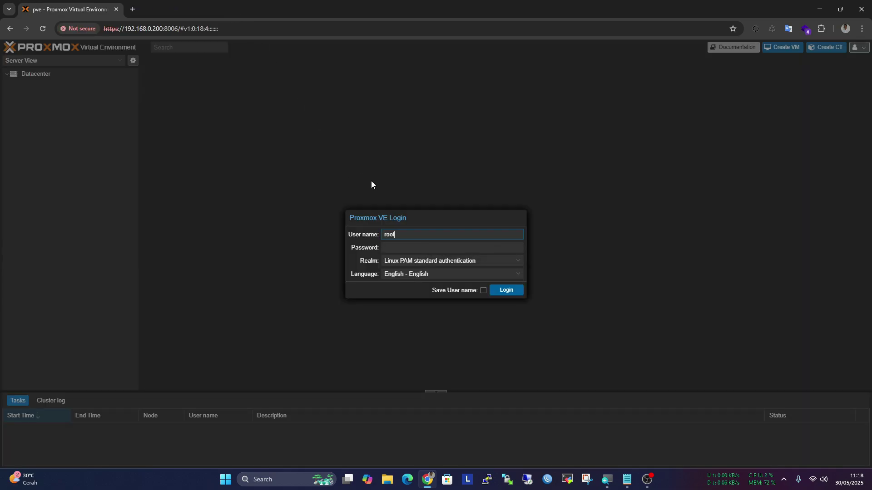
key("Tab")
type("••")
type("••••")
key("Return")
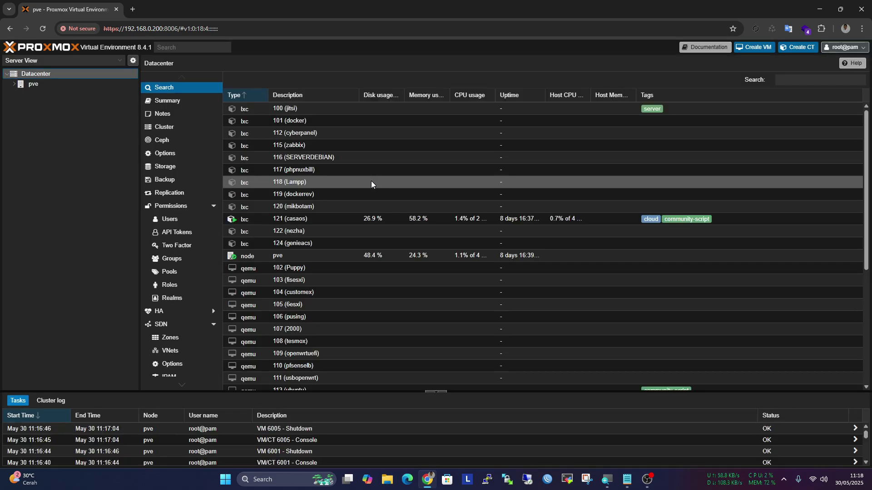
Expand node pve in Server View and open the local storage
left_click(29, 83)
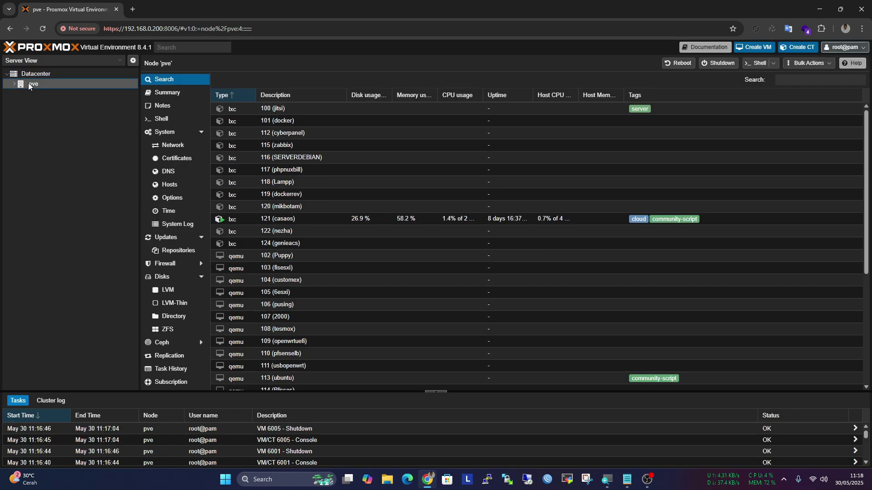
left_click(14, 84)
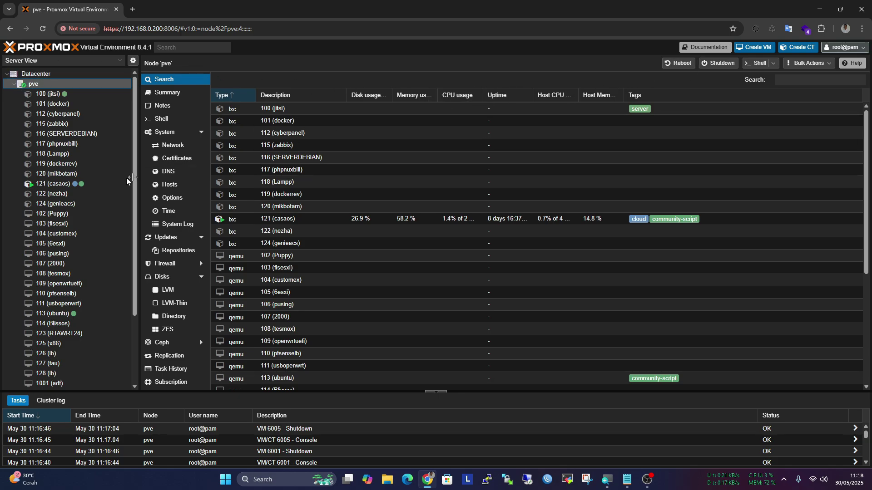
scroll(68, 190, "down", 3)
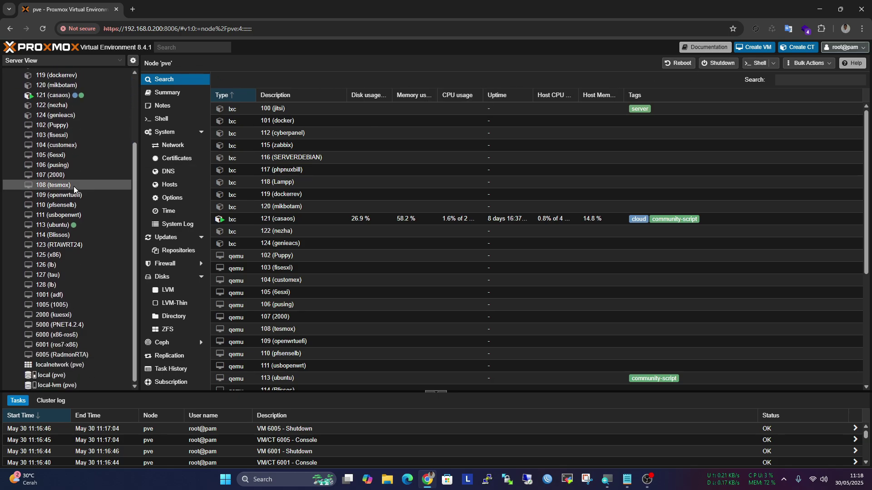
left_click(73, 377)
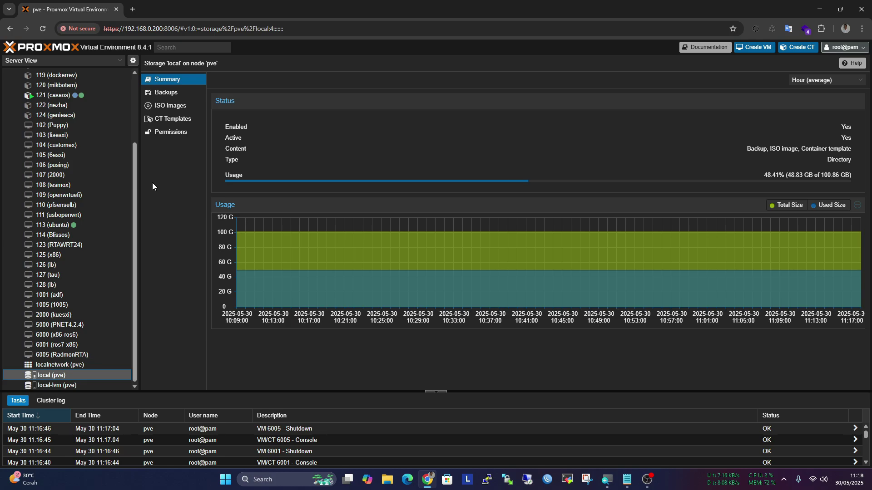
List the ISO images on local and select pfSense-CE-2.7.2-RELEASE-amd64.iso without uploading anything
left_click(177, 110)
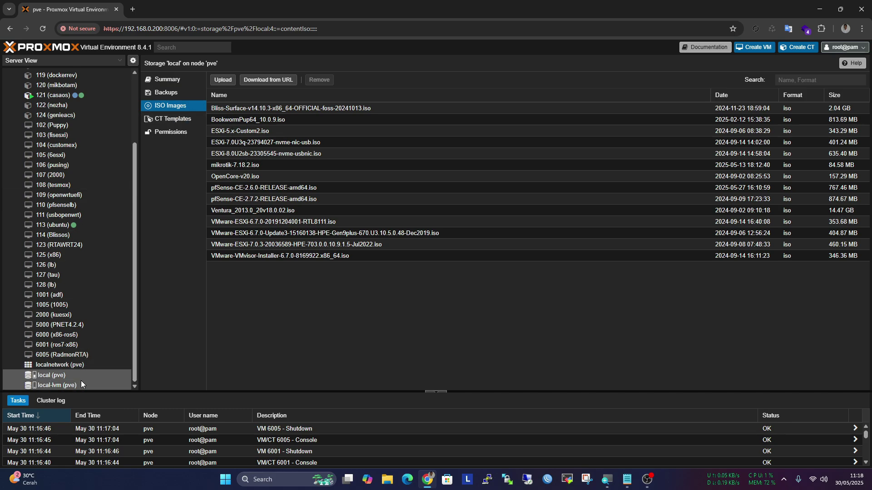
left_click(222, 80)
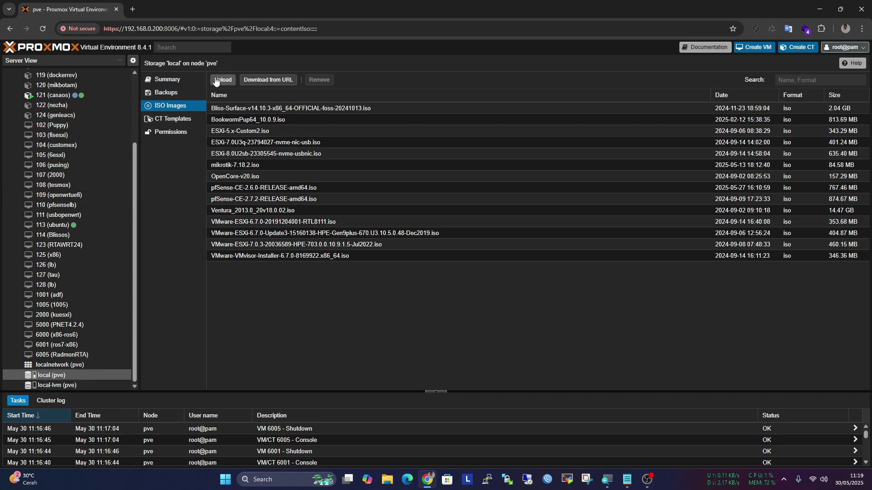
left_click(519, 192)
left_click(292, 200)
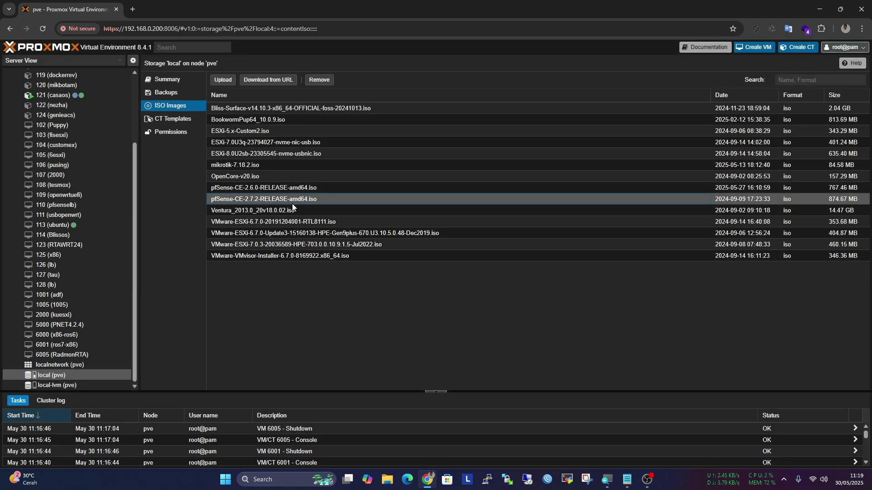
scroll(70, 266, "up", 3)
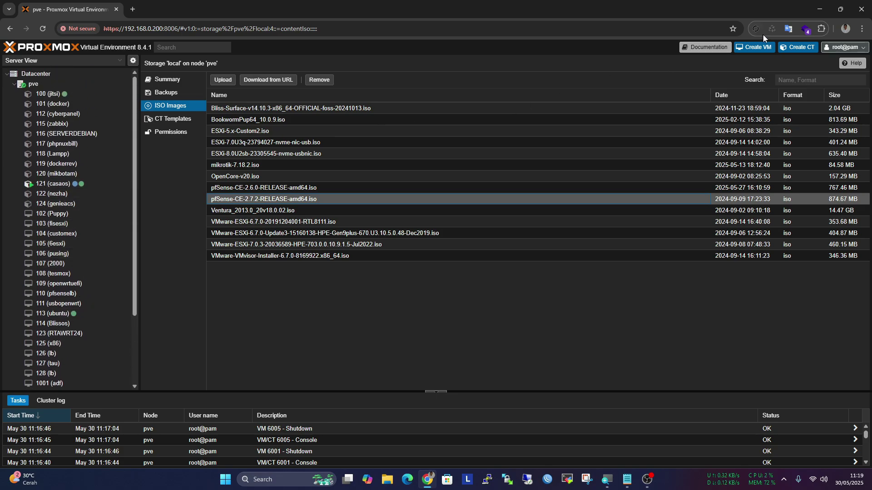
Start a new VM named YTPFSENSE with VM ID 1500
left_click(754, 47)
left_click_drag(363, 187, 292, 188)
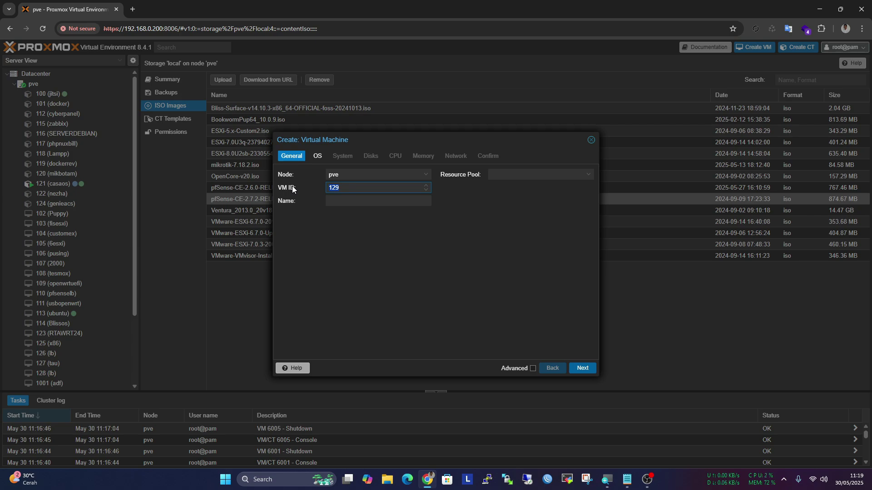
type("2000")
type("YT")
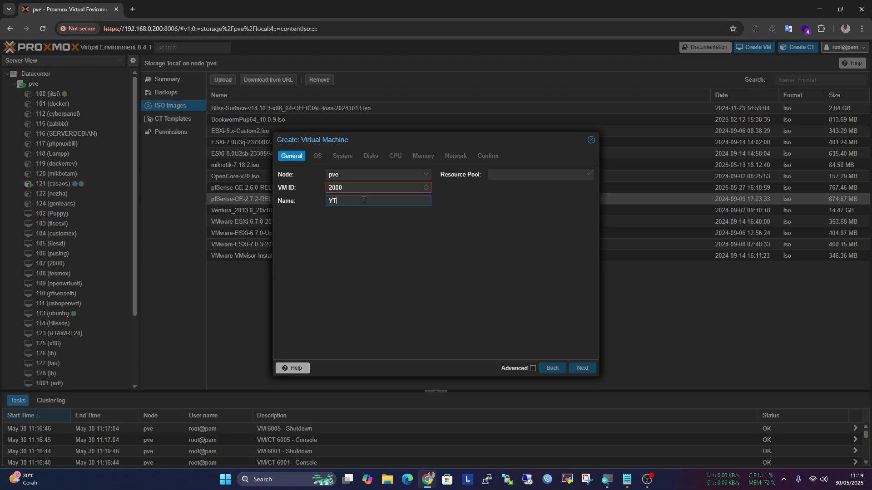
type("PFSENSE")
left_click(408, 240)
left_click(358, 191)
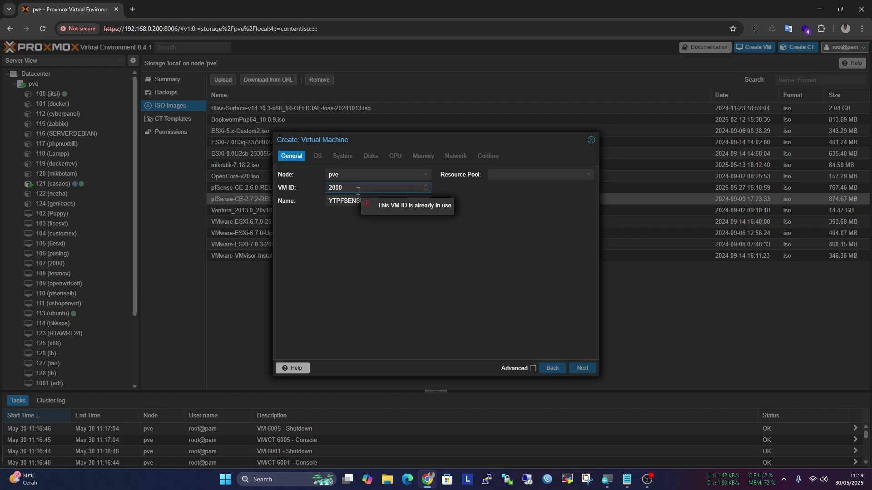
key("BackSpace")
key("BackSpace")
type("1")
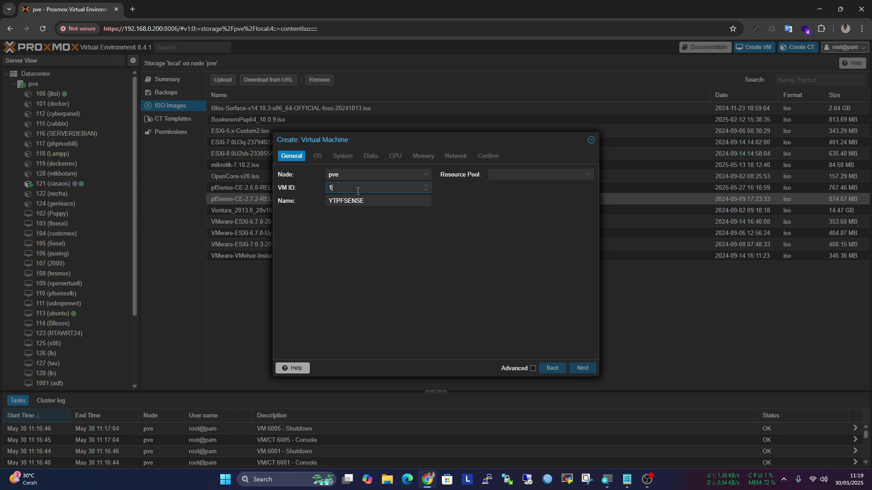
type("500")
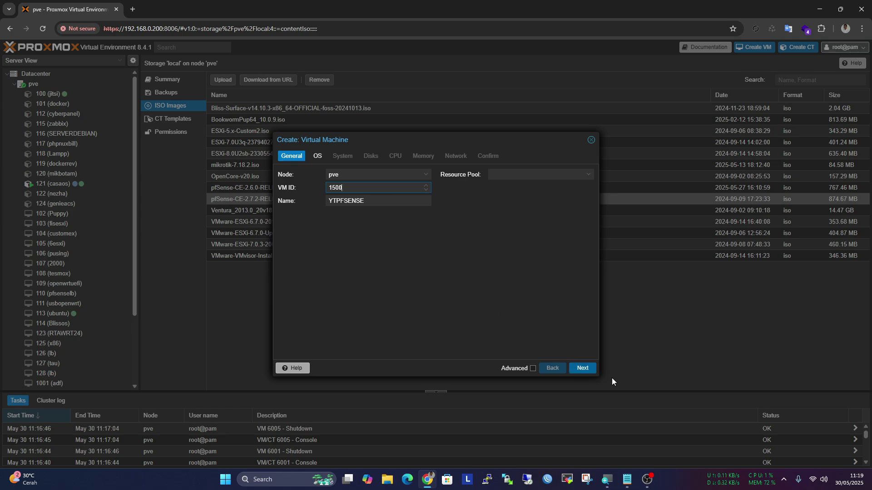
Choose pfSense-CE-2.7.2-RELEASE-amd64.iso as the install ISO image
left_click(582, 368)
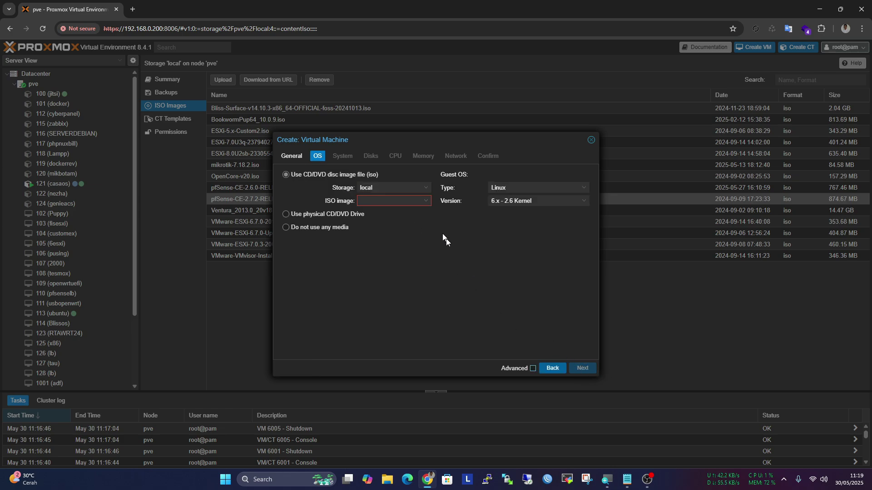
left_click(413, 200)
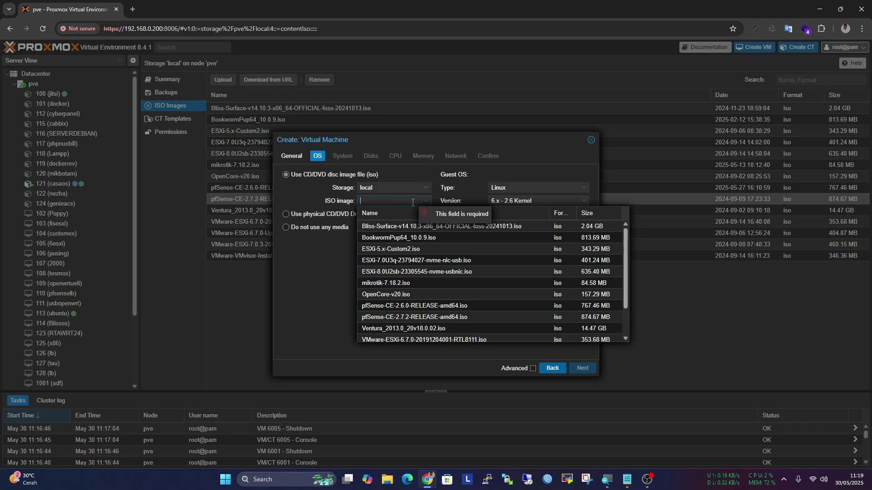
left_click(451, 317)
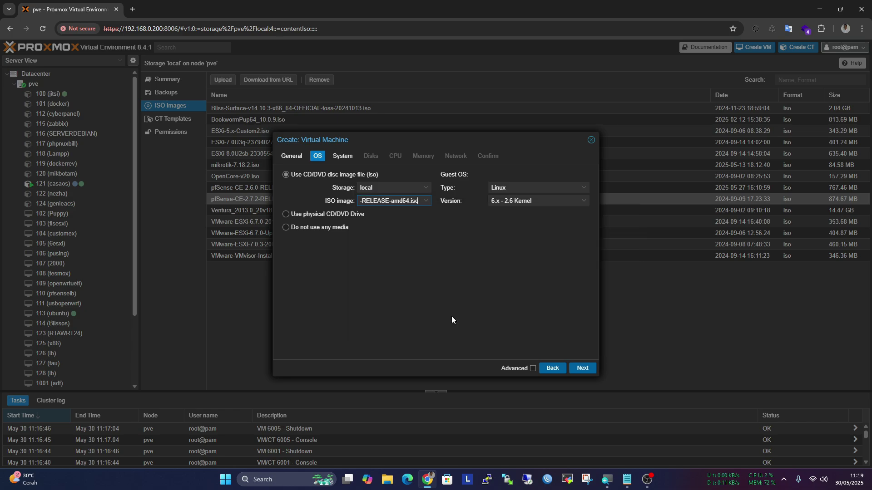
Enable the QEMU guest agent and keep the default 32 GiB disk
left_click(583, 369)
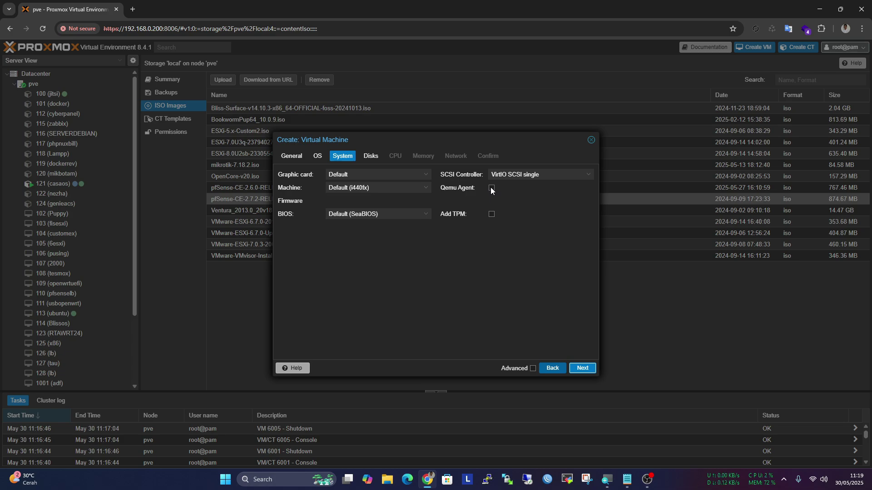
left_click(492, 188)
left_click(583, 368)
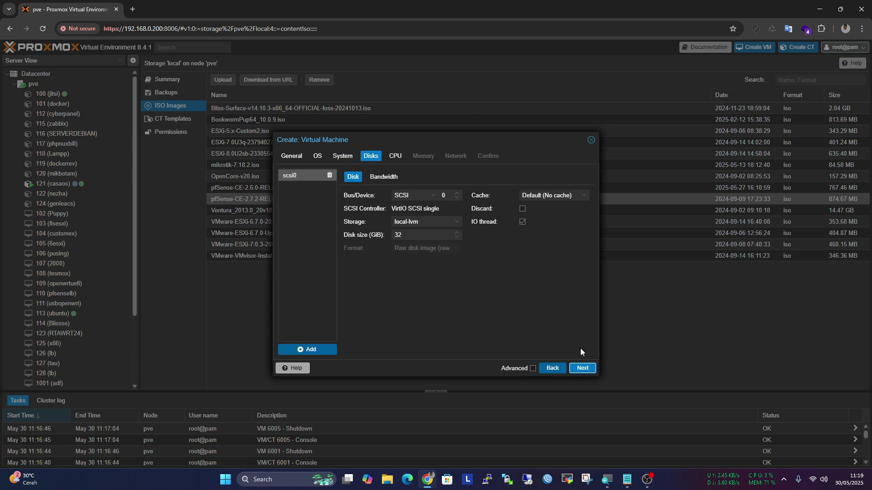
left_click(583, 368)
Set 2 cores with CPU type host, 2048 MiB memory and no network device
left_click(299, 188)
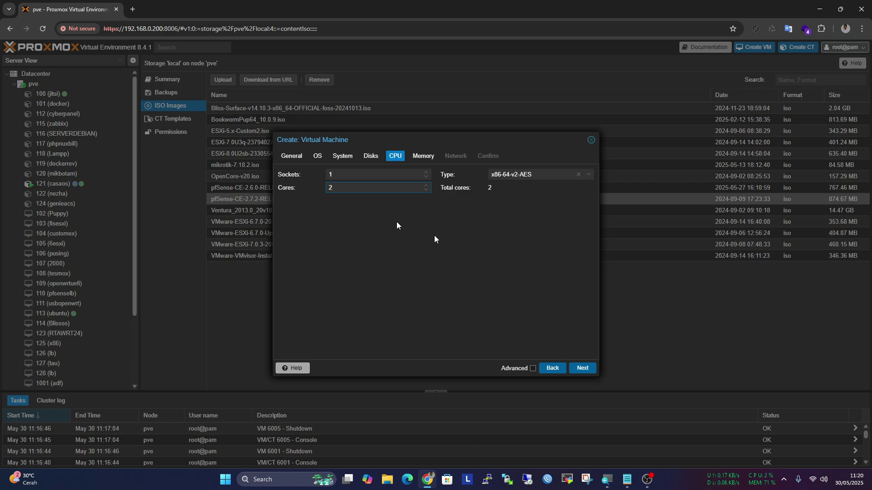
left_click(534, 170)
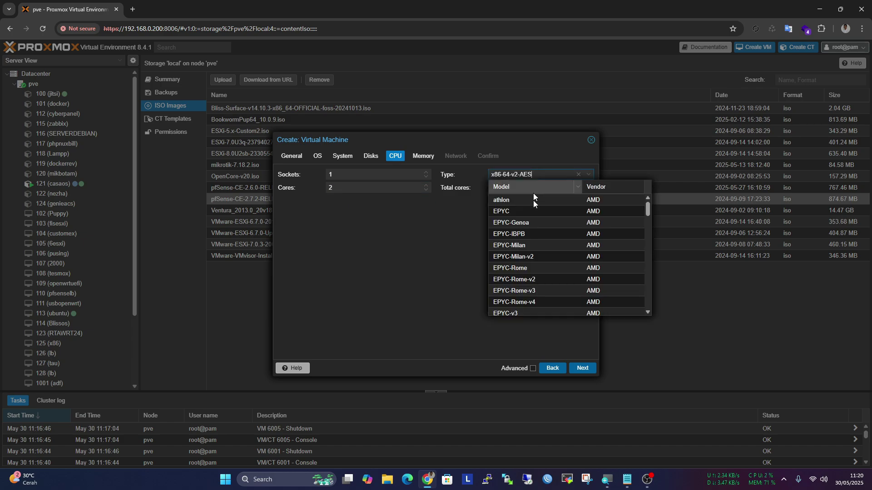
scroll(541, 268, "down", 10)
left_click(533, 310)
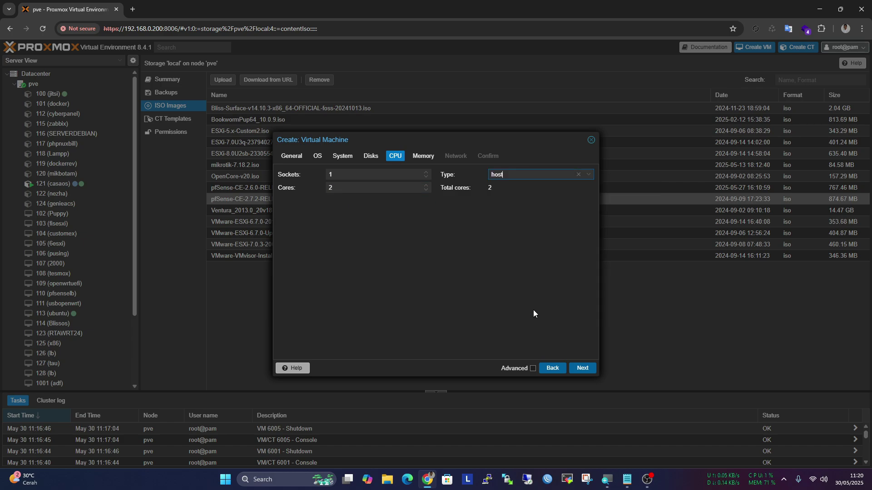
left_click(584, 368)
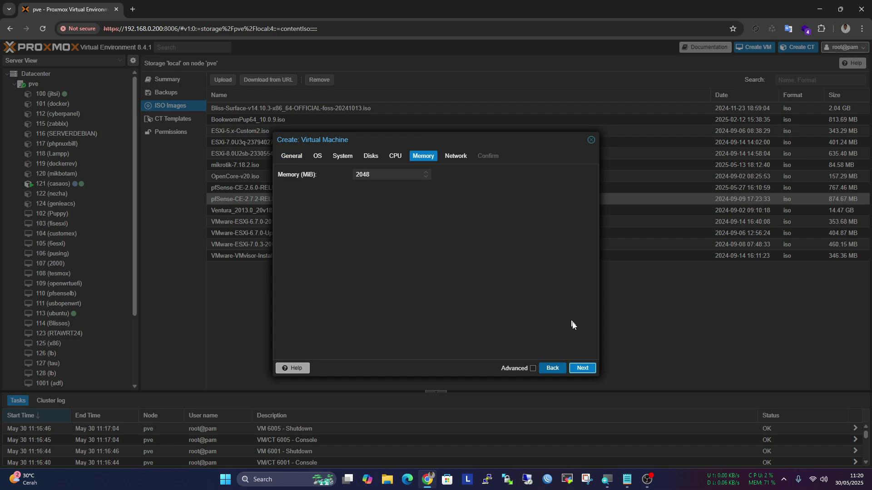
left_click(584, 369)
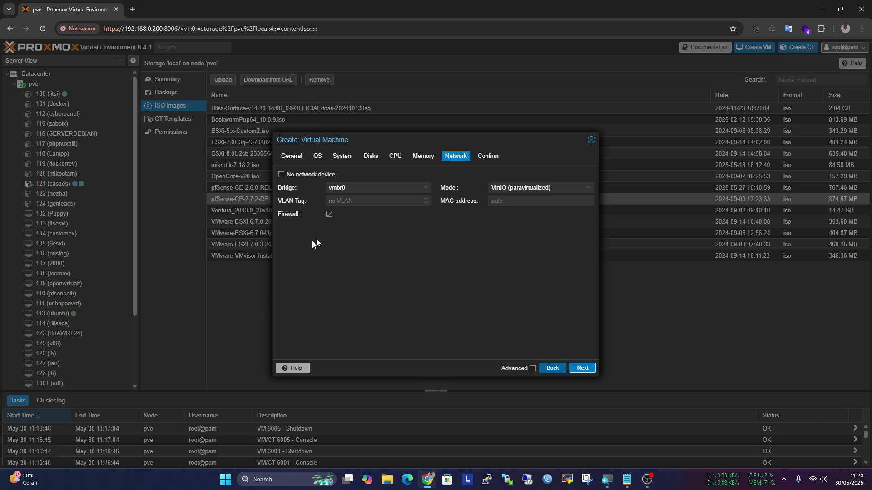
left_click(305, 174)
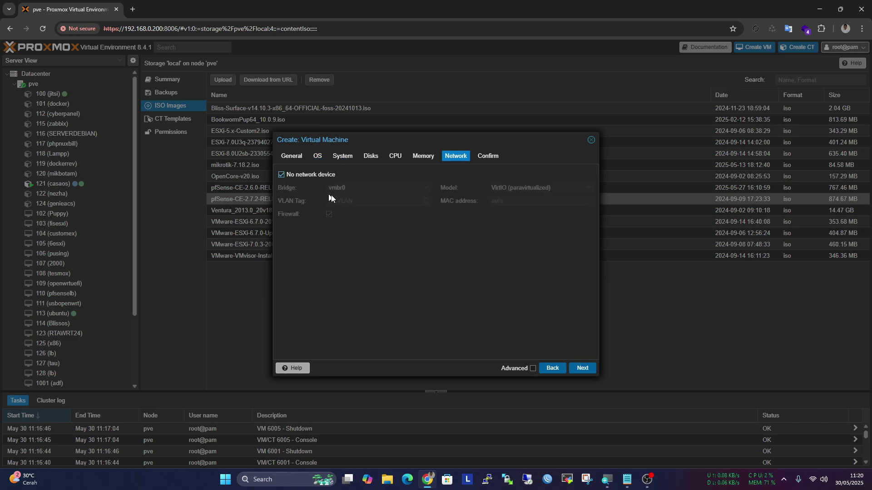
left_click(585, 370)
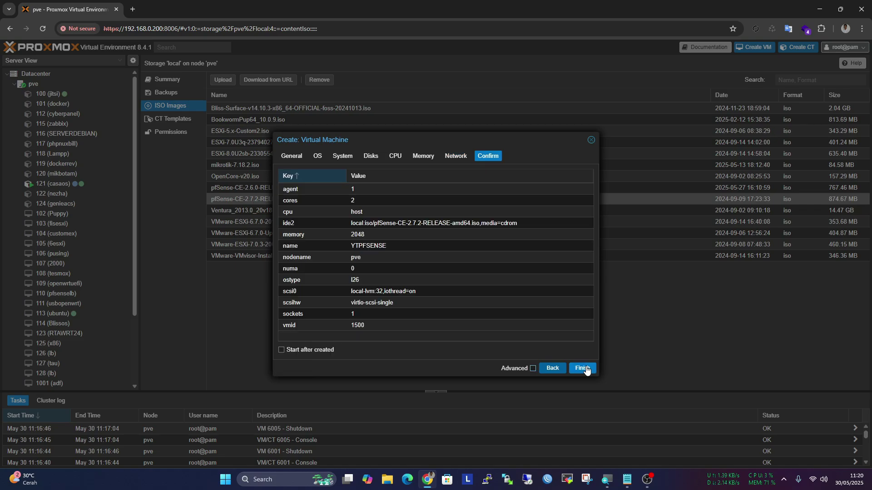
Finish the wizard to create VM 1500 and open YTPFSENSE's Summary page
left_click(589, 369)
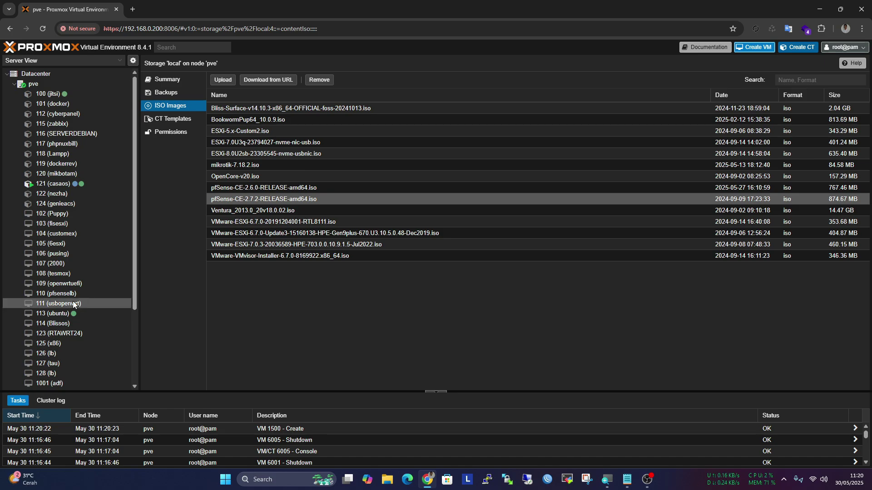
scroll(83, 313, "down", 3)
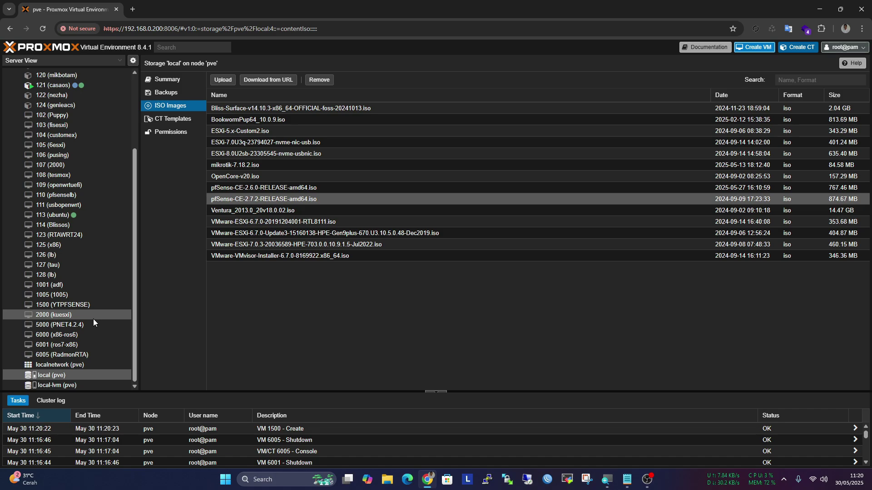
left_click(86, 303)
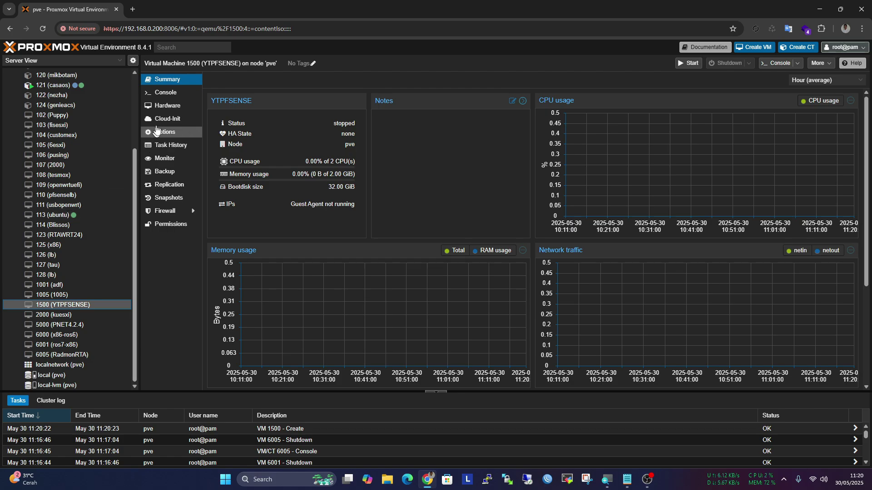
Show VM 1500's hardware list, then scroll the tree back up and select node pve
left_click(165, 108)
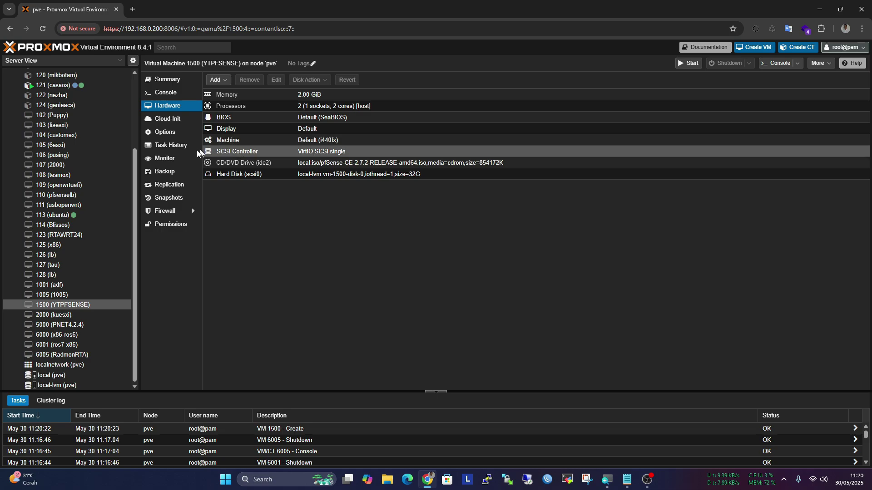
left_click_drag(134, 181, 138, 102)
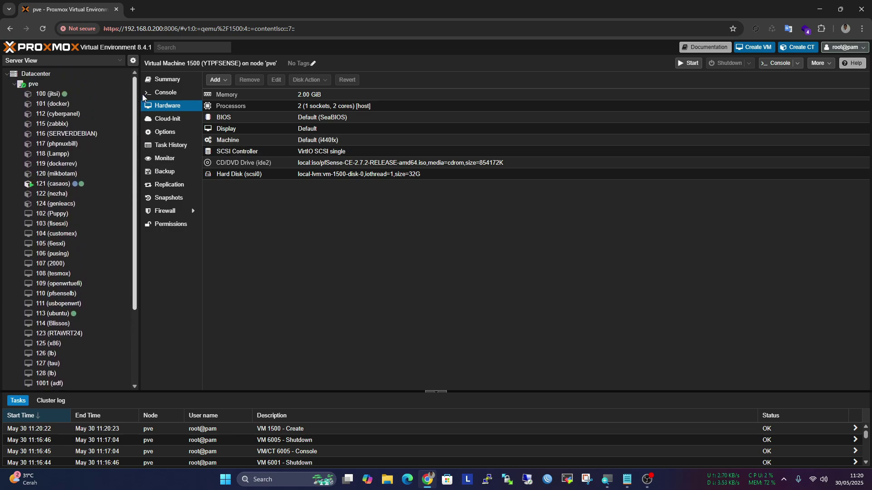
left_click(76, 84)
In pve's Network list, give bridge vmbr1 the comment 'ke client lancard'
left_click(184, 147)
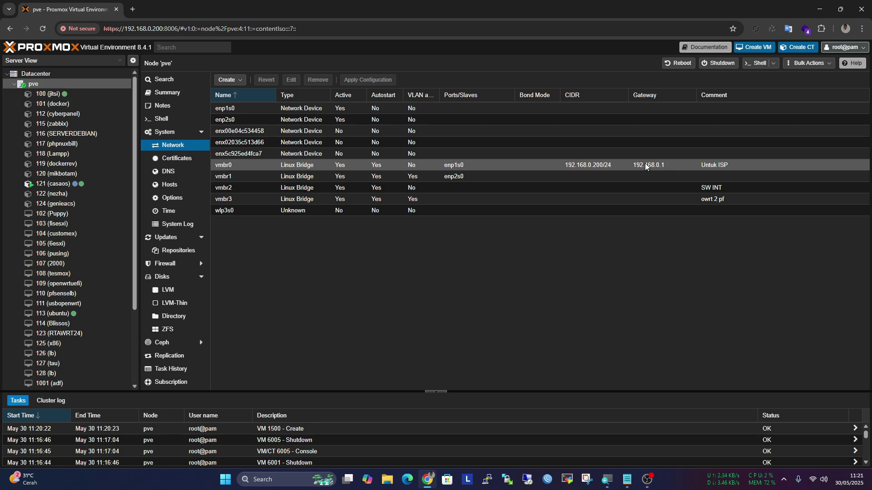
double_click(691, 176)
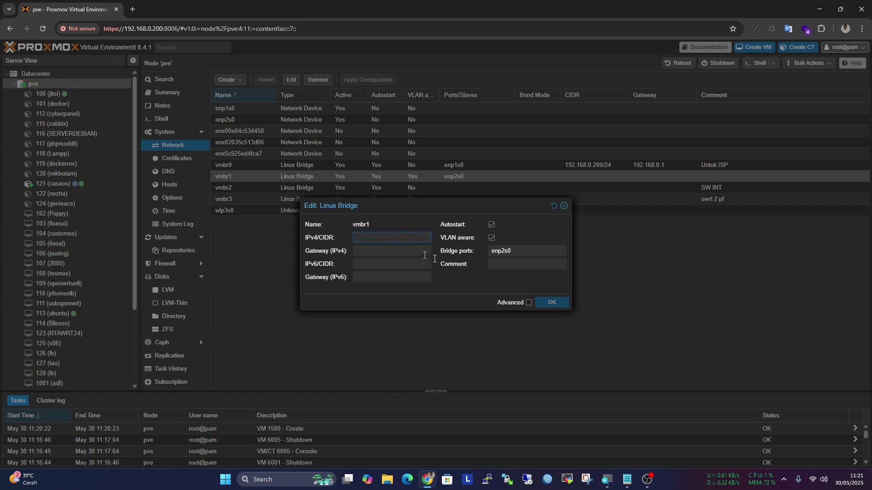
left_click(511, 264)
type("ke")
type("ien")
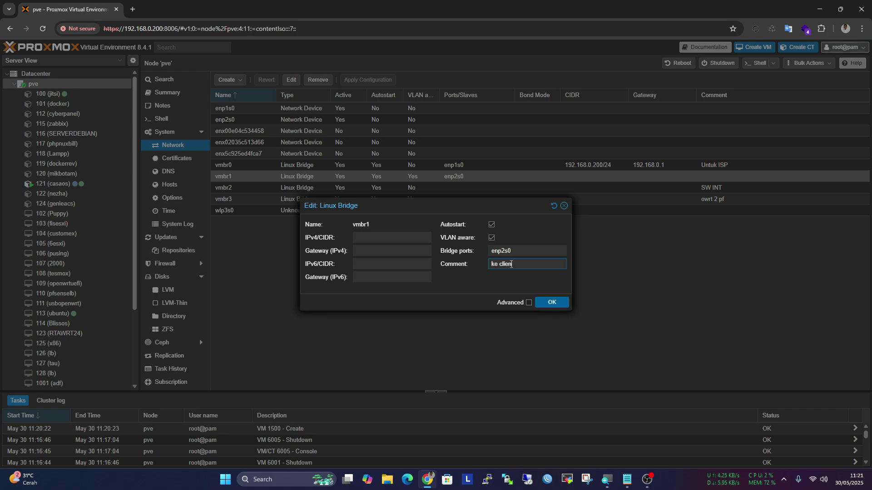
type("t ")
type("et")
key("BackSpace")
key("BackSpace")
type("la")
type("b")
type("n ")
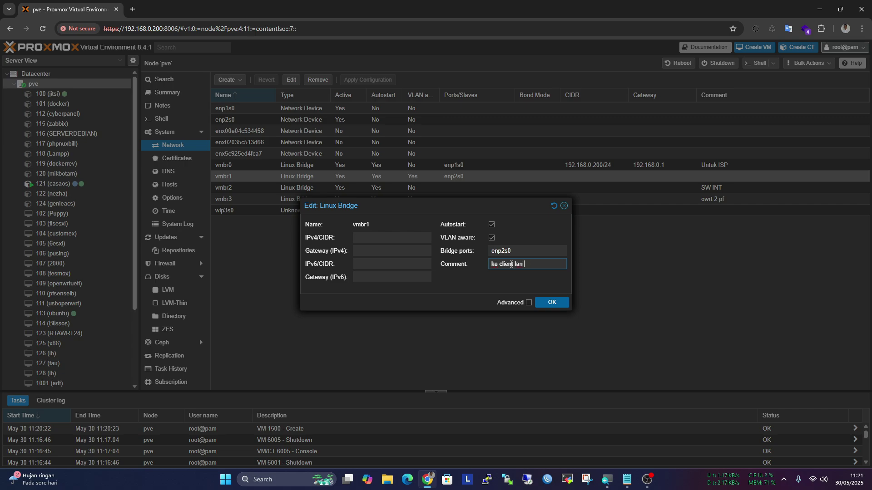
type("card")
left_click(559, 303)
Apply the pending network configuration and confirm it
left_click(355, 80)
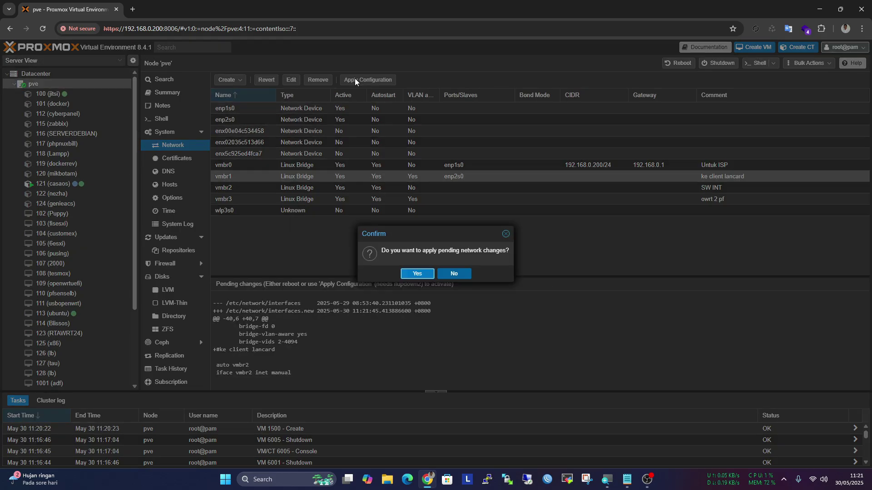
left_click(416, 274)
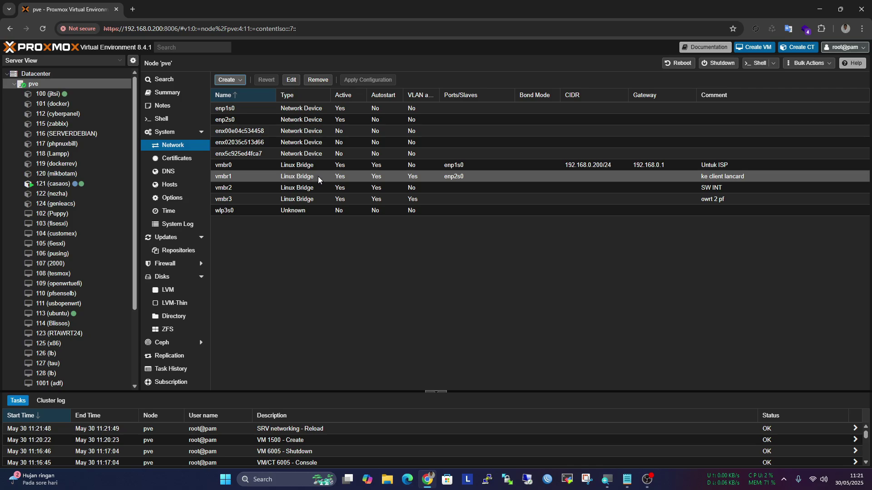
scroll(118, 231, "down", 5)
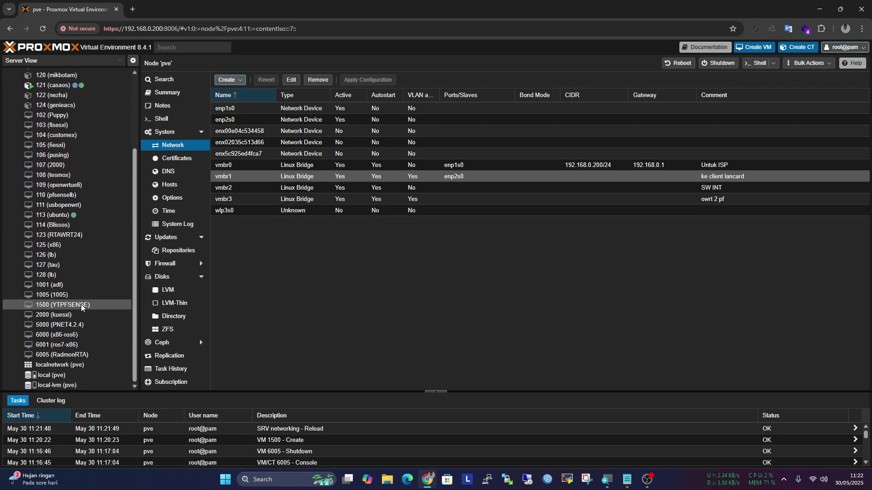
Add an Intel E1000 network device on bridge vmbr0 to VM 1500
left_click(80, 305)
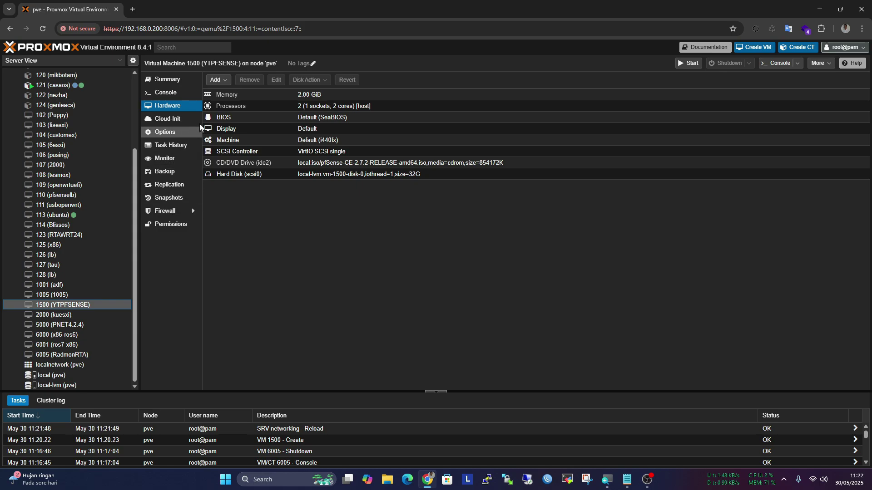
left_click(218, 81)
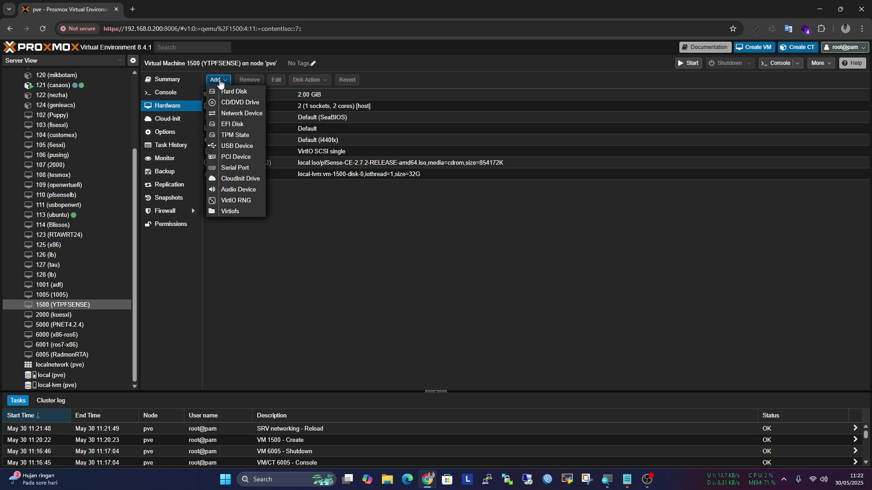
left_click(248, 114)
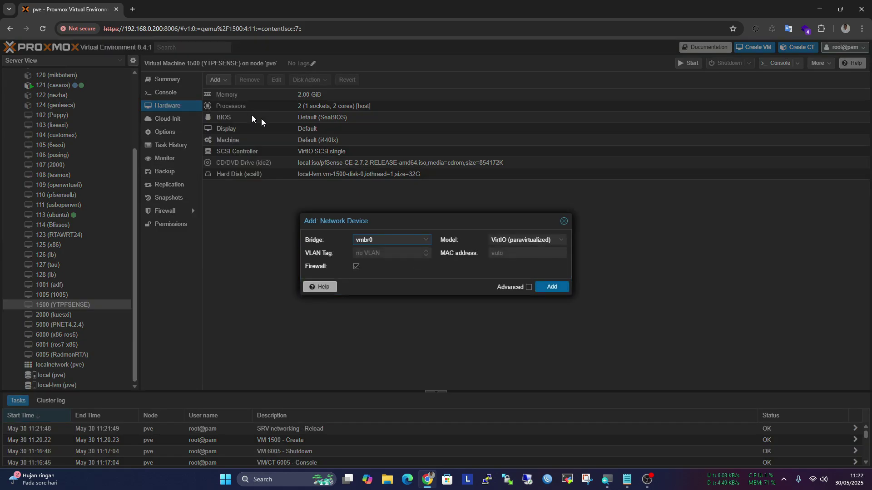
left_click(406, 239)
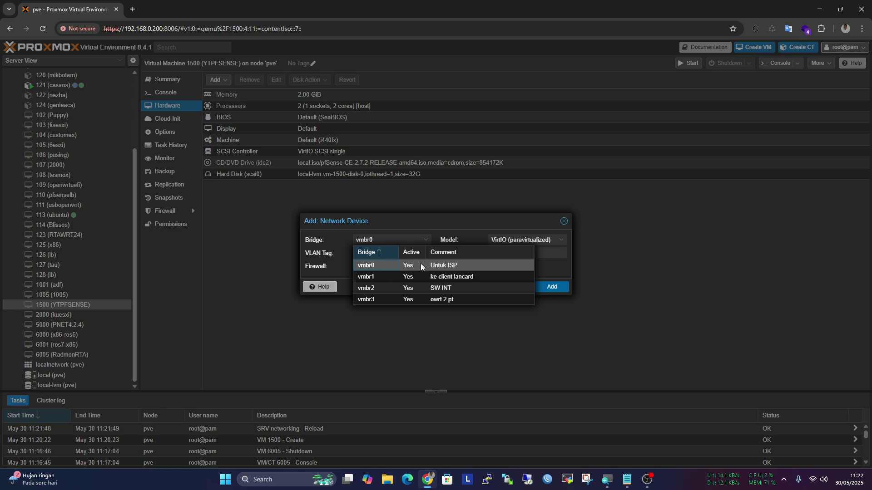
left_click(469, 265)
left_click(513, 240)
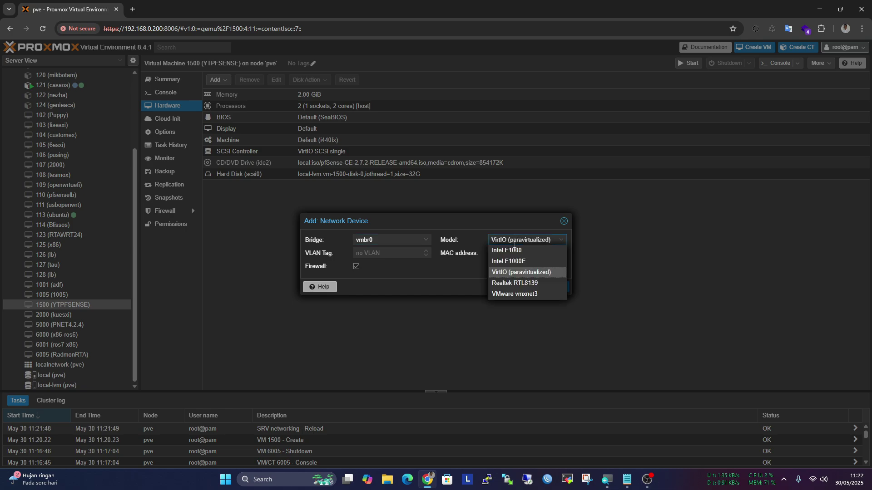
left_click(514, 251)
left_click(552, 286)
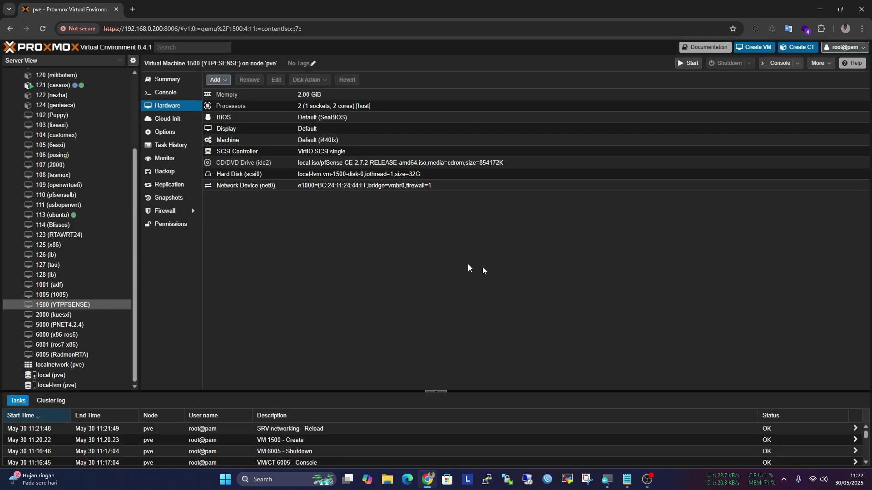
Add a second Intel E1000 network device on bridge vmbr1
left_click(226, 81)
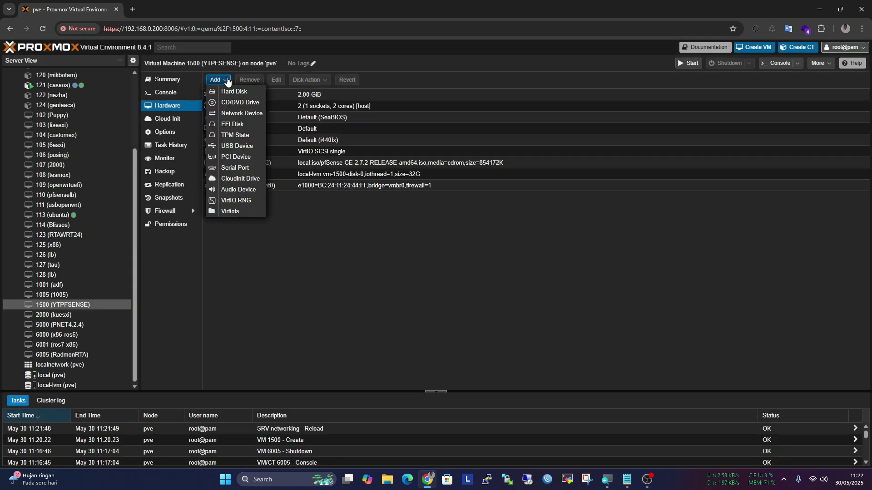
left_click(245, 114)
left_click(406, 239)
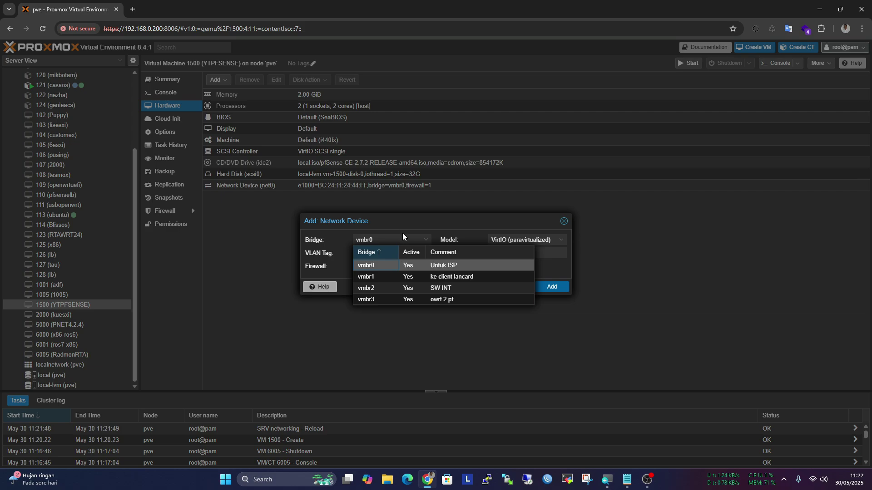
left_click(415, 276)
left_click(522, 240)
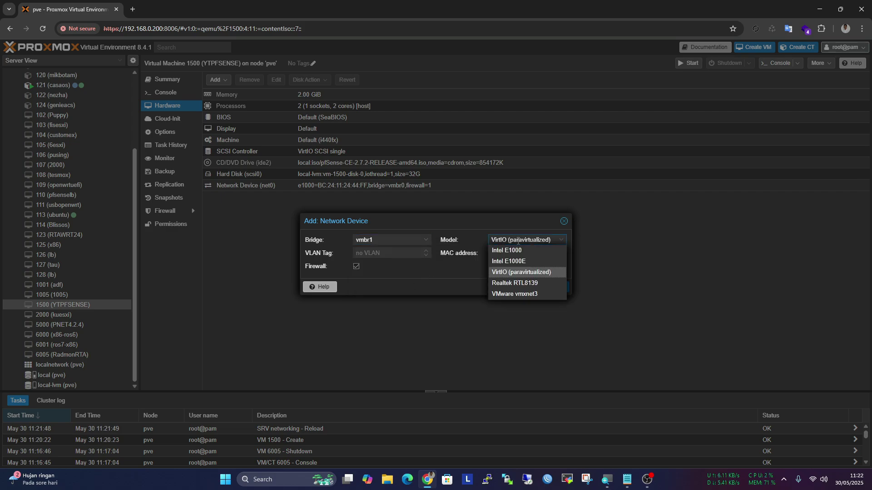
left_click(522, 250)
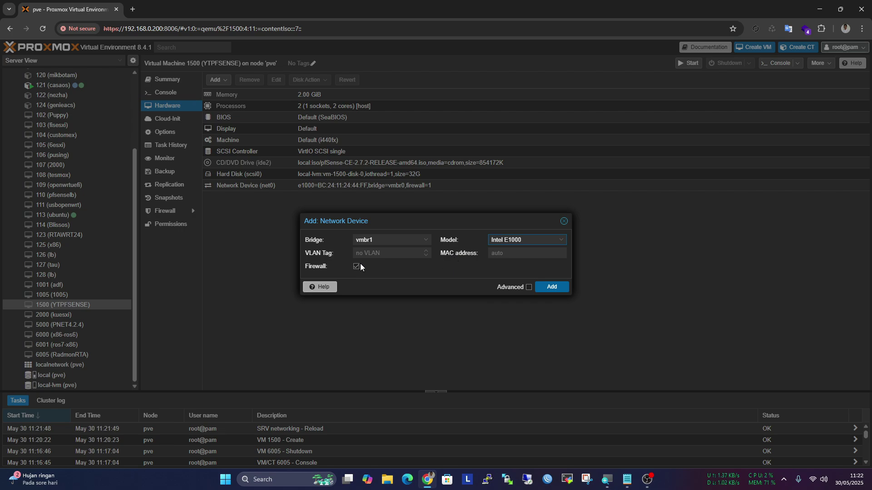
left_click(556, 289)
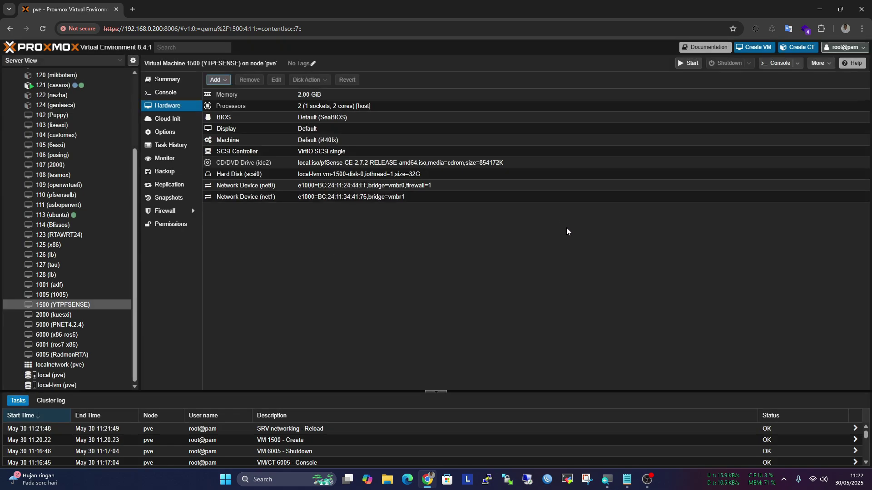
Open VM 1500's noVNC console and bring it into view as the pfSense installer boots
left_click(773, 66)
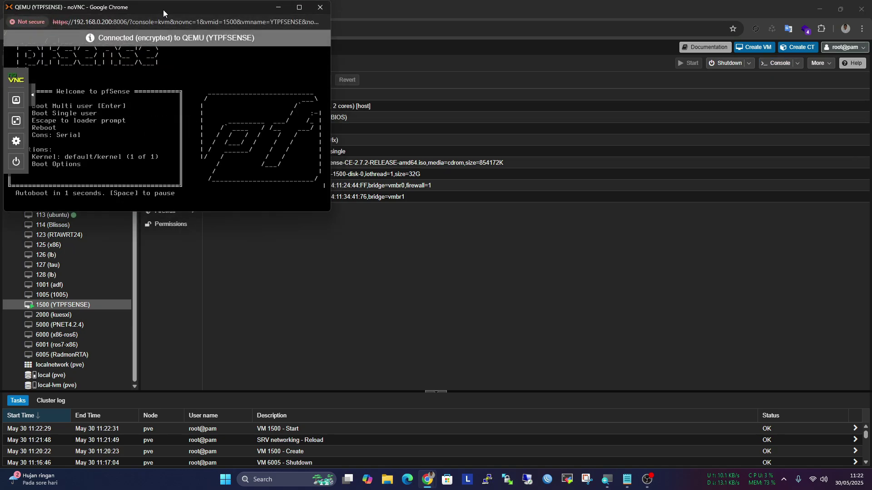
left_click_drag(162, 9, 273, 42)
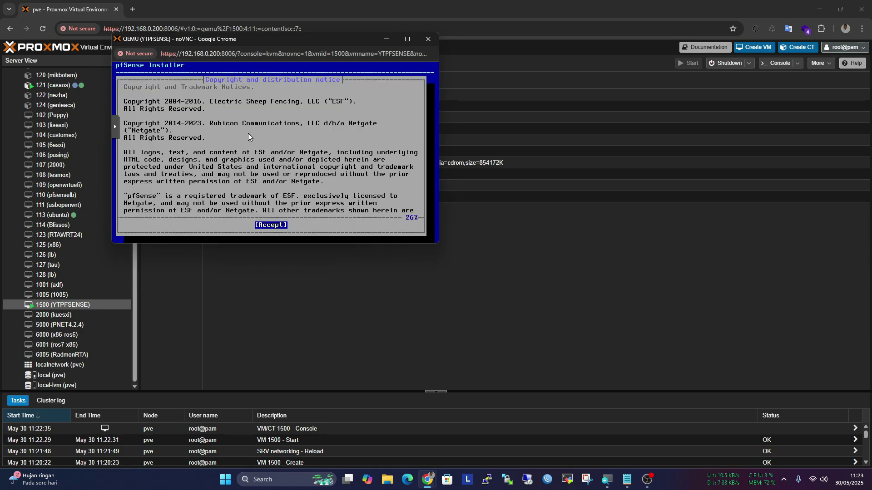
Accept the notice and choose the Auto (ZFS) install as a stripe on disk da0
key("Return")
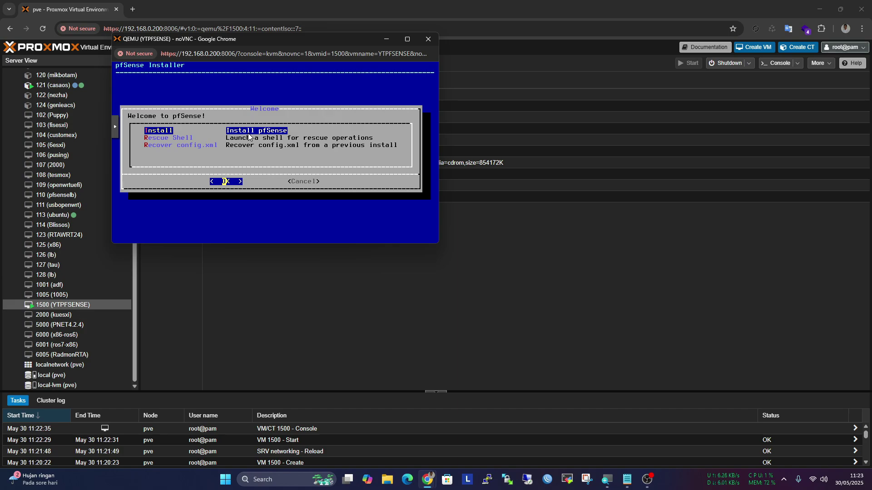
key("Return")
key("Return")
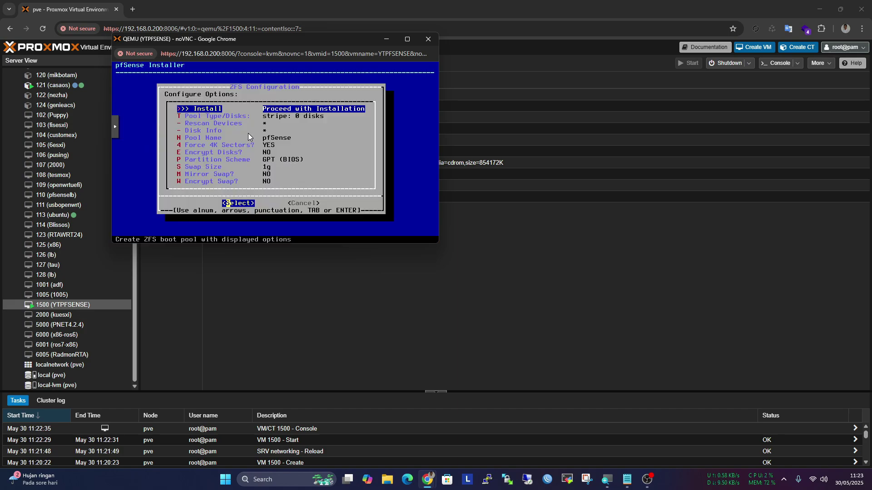
key("Return")
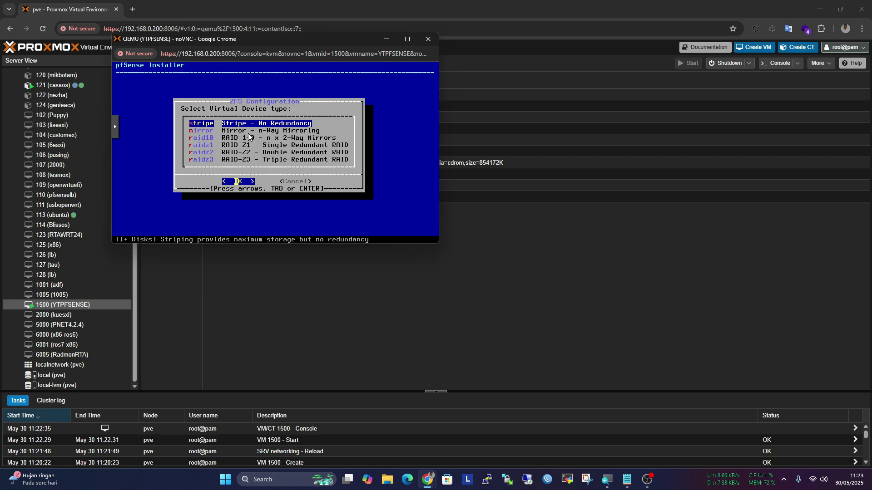
key("Return")
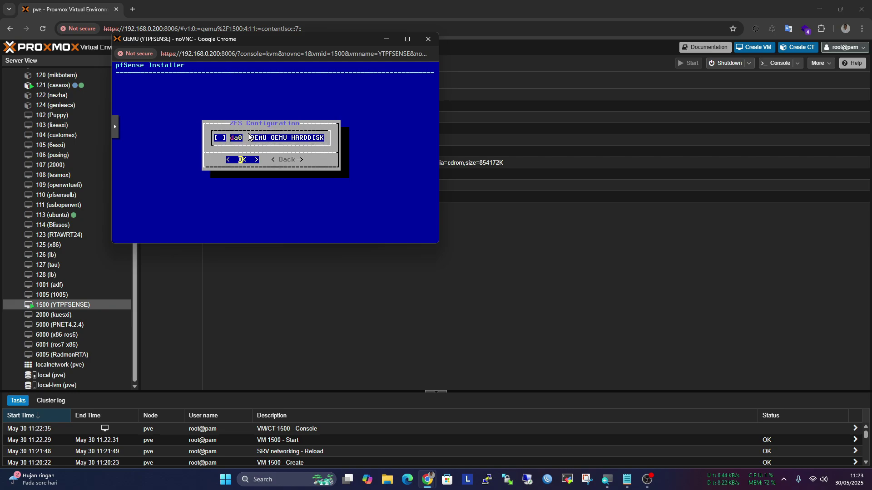
key("space")
key("Return")
Confirm wiping da0, run the installation, and reboot into the installed pfSense
key("Left")
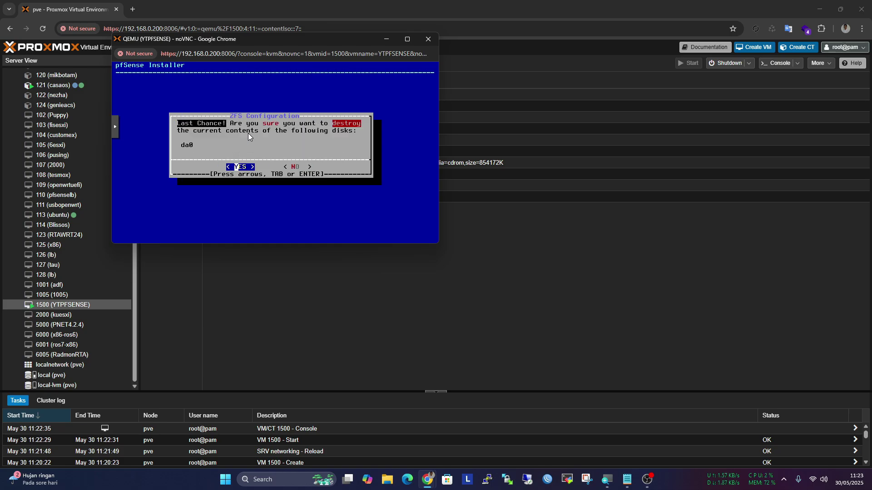
key("Return")
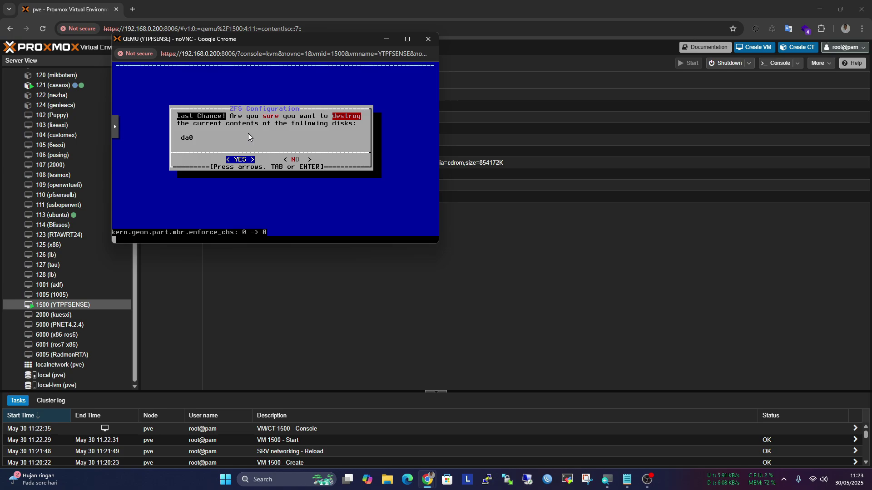
key("Return")
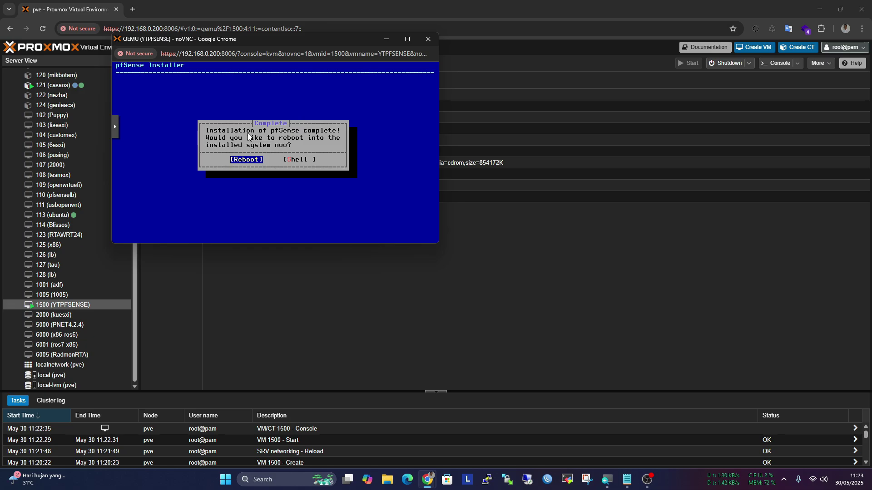
key("Return")
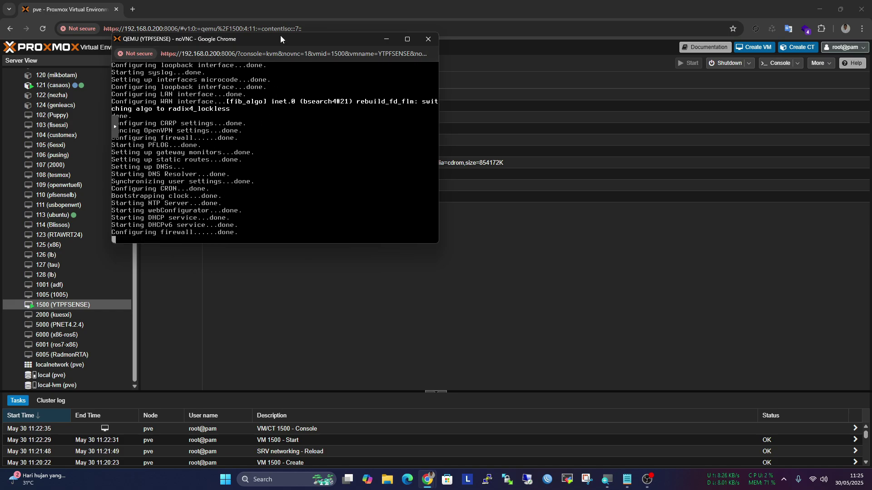
Move the noVNC console aside while pfSense boots to its menu with WAN 192.168.0.8 and LAN 192.168.1.1
left_click_drag(281, 39, 667, 115)
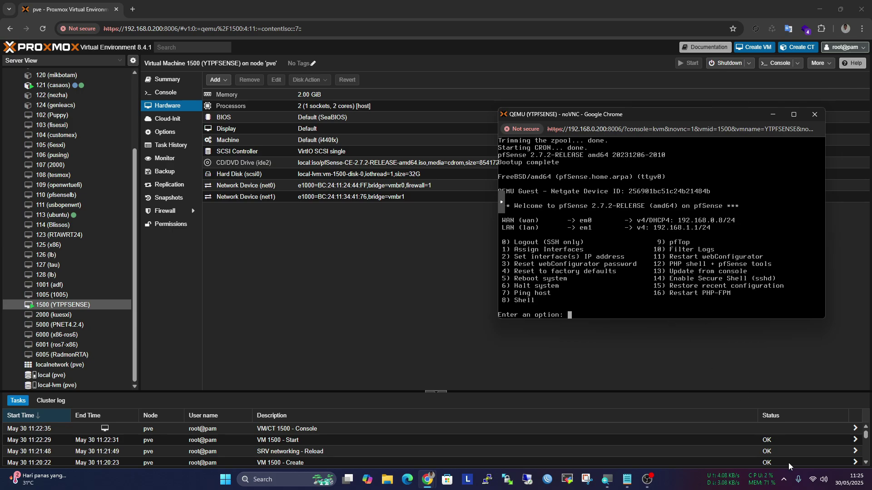
Turn off Wi-Fi from the quick network settings panel
left_click(815, 482)
left_click(749, 309)
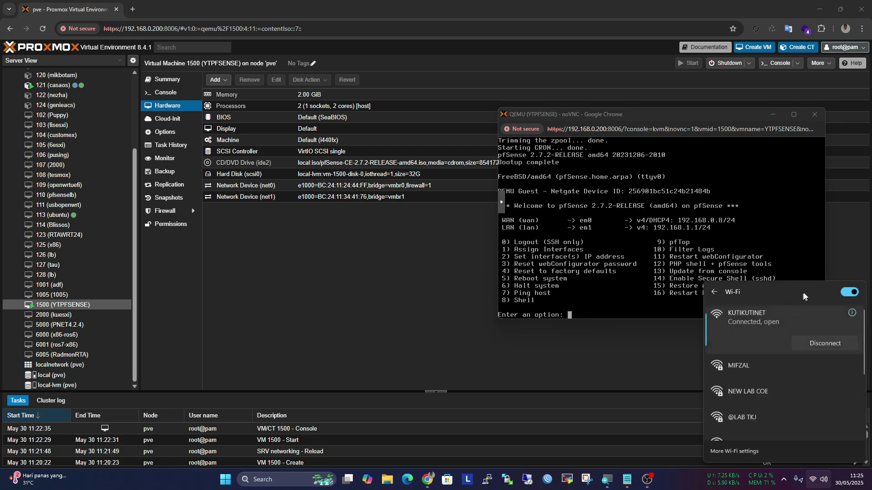
left_click(847, 294)
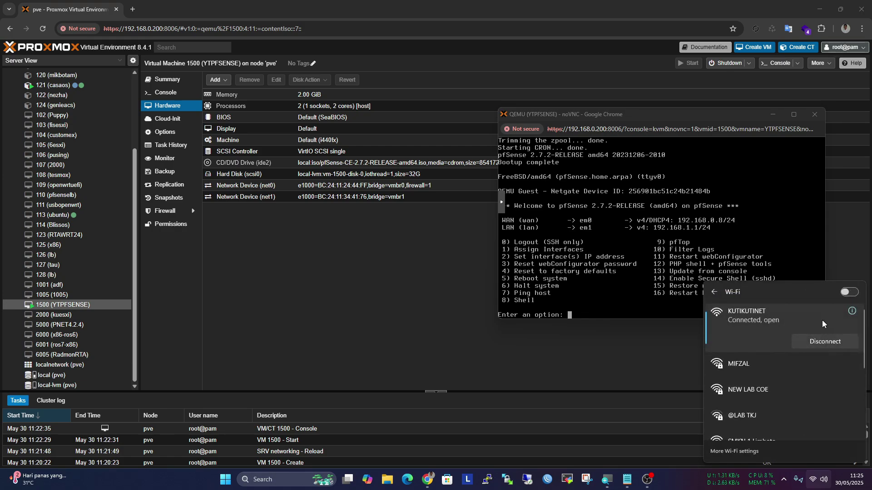
left_click(647, 355)
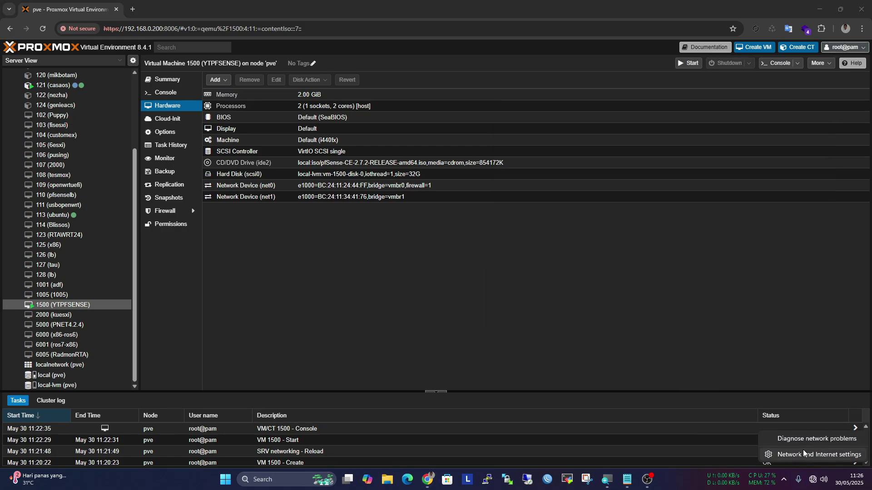
Check the Ethernet connection details for IPv4 192.168.1.100 and DNS 192.168.1.1
left_click(801, 451)
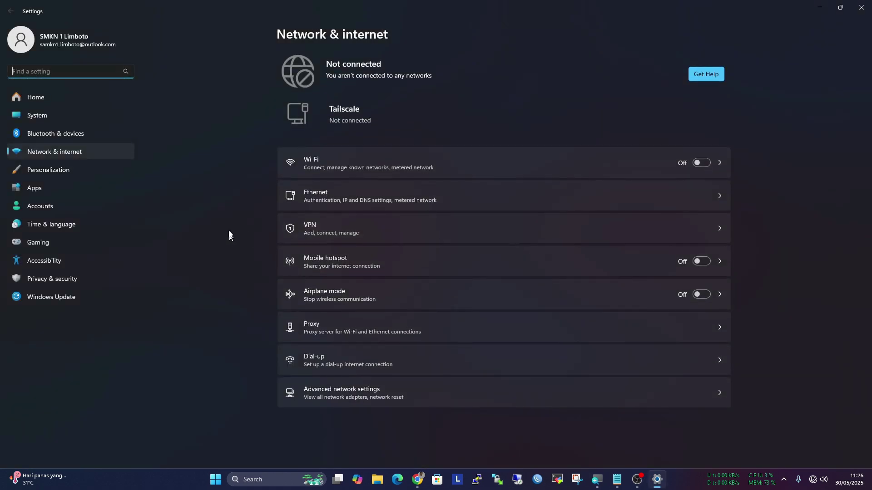
left_click(330, 193)
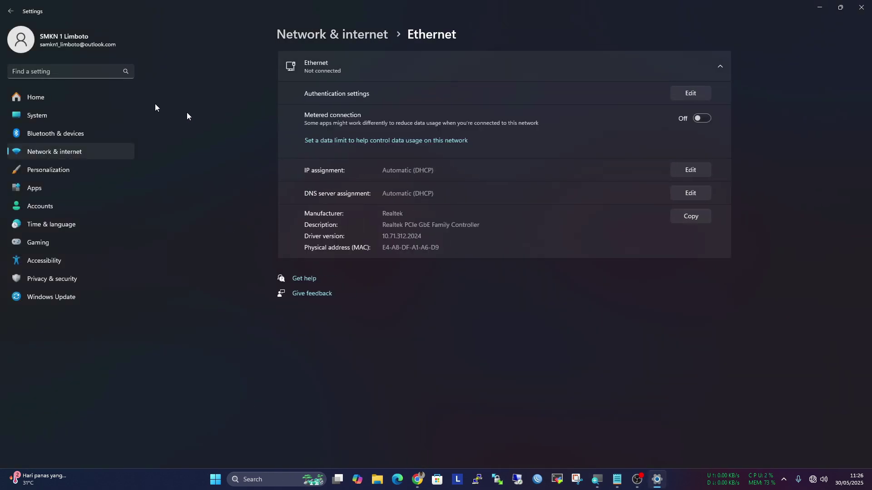
left_click(10, 8)
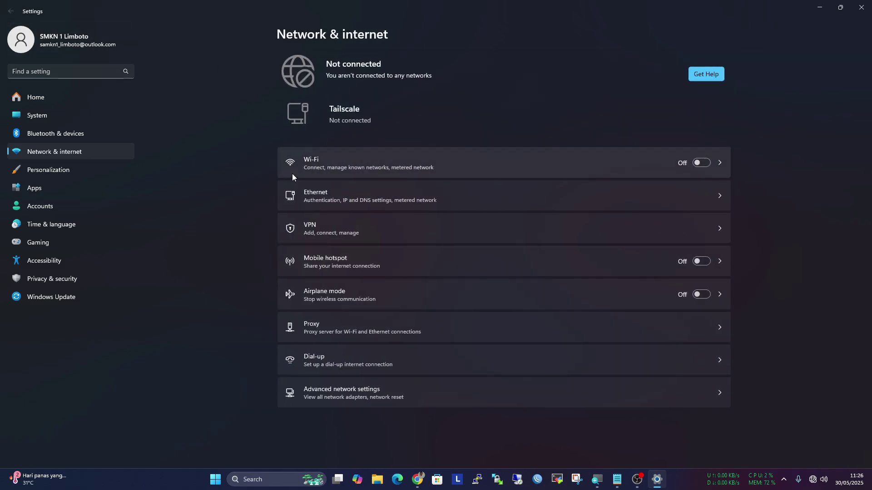
left_click(356, 200)
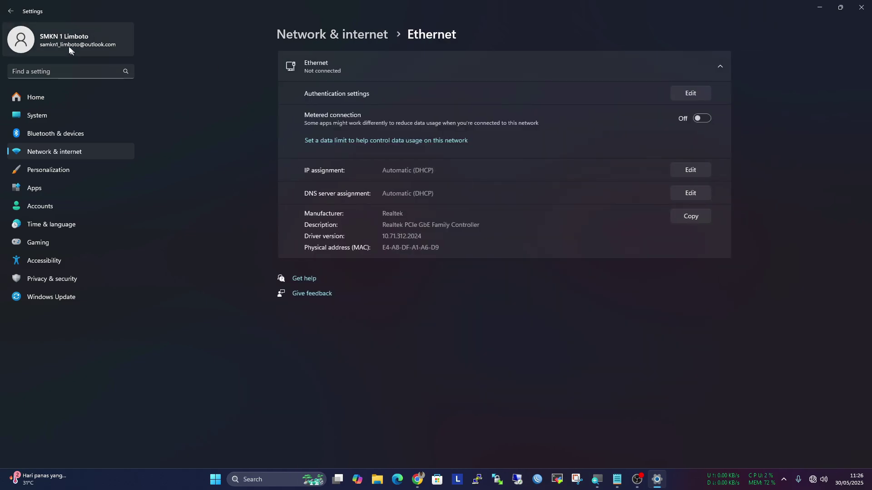
left_click(10, 11)
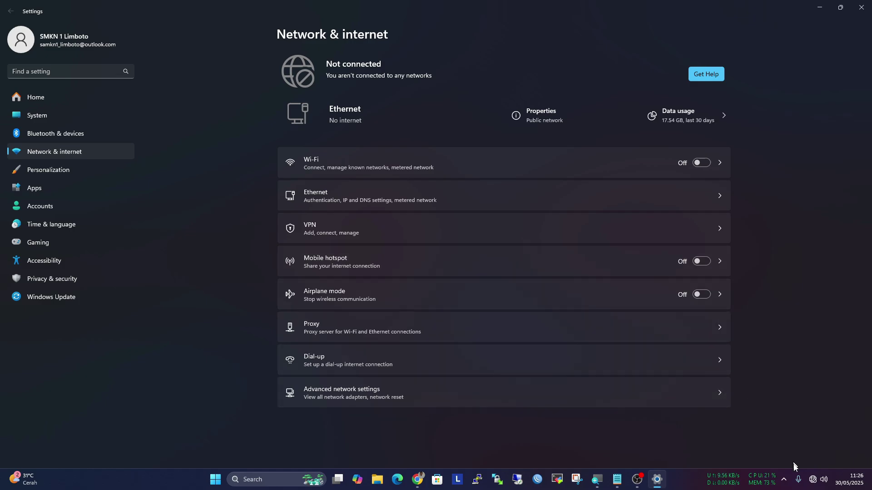
right_click(813, 479)
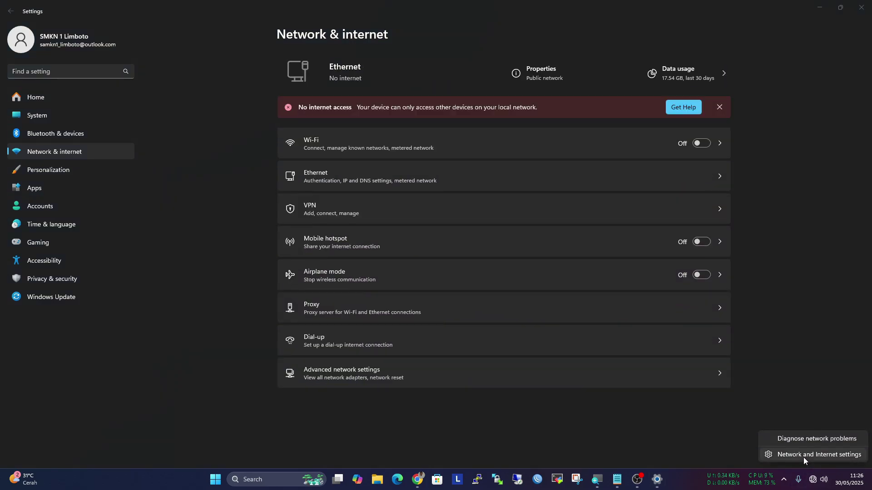
left_click(803, 457)
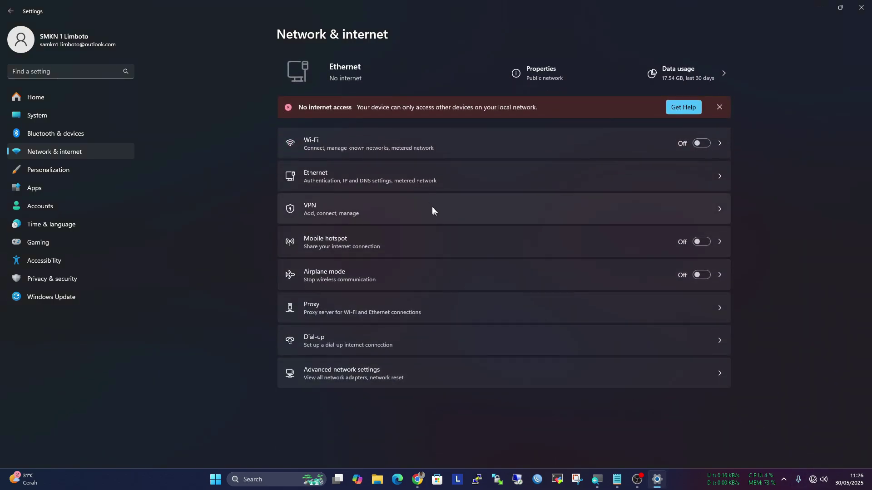
left_click(410, 178)
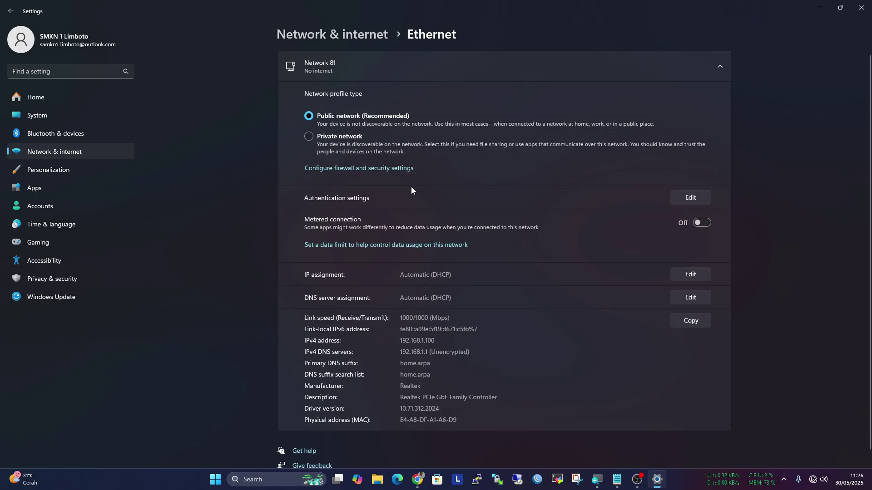
scroll(434, 322, "down", 1)
left_click_drag(436, 327, 400, 327)
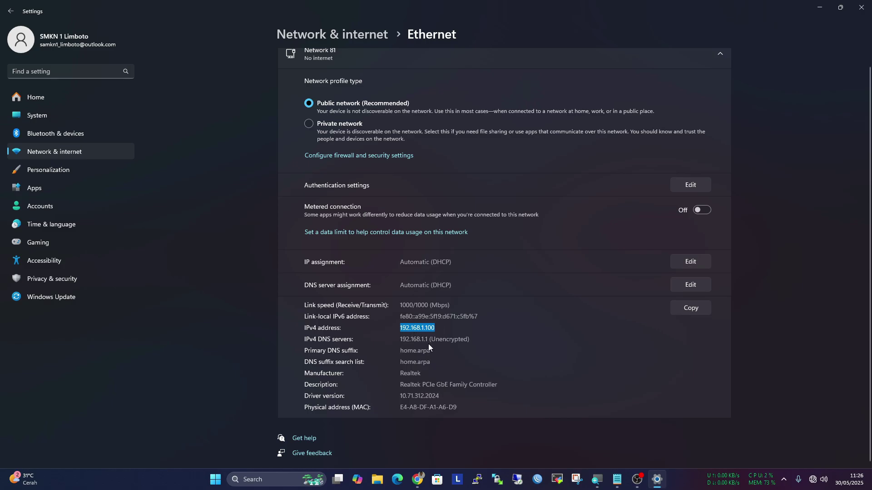
Bring the Proxmox browser window back and reload the page
mouse_move(417, 478)
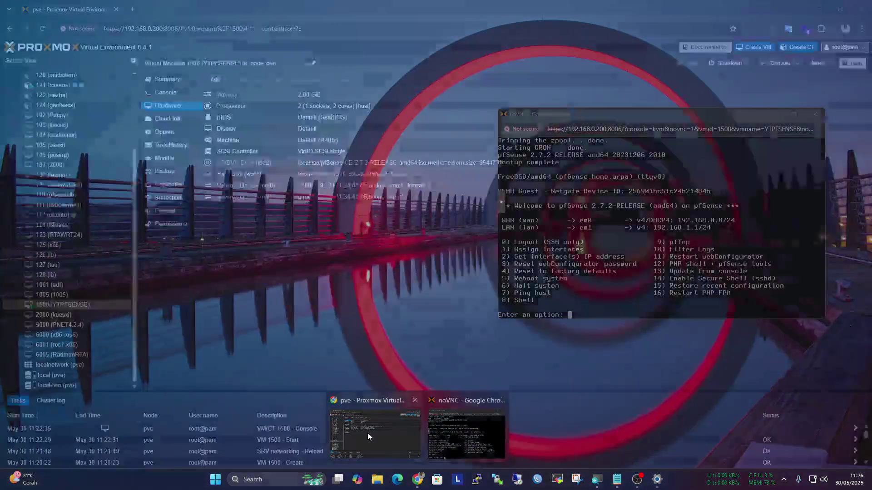
left_click(366, 433)
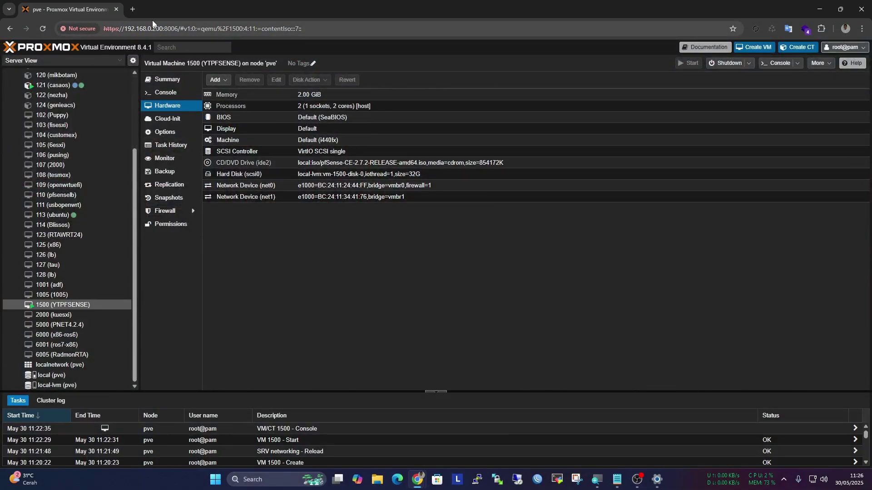
right_click(318, 231)
left_click(356, 266)
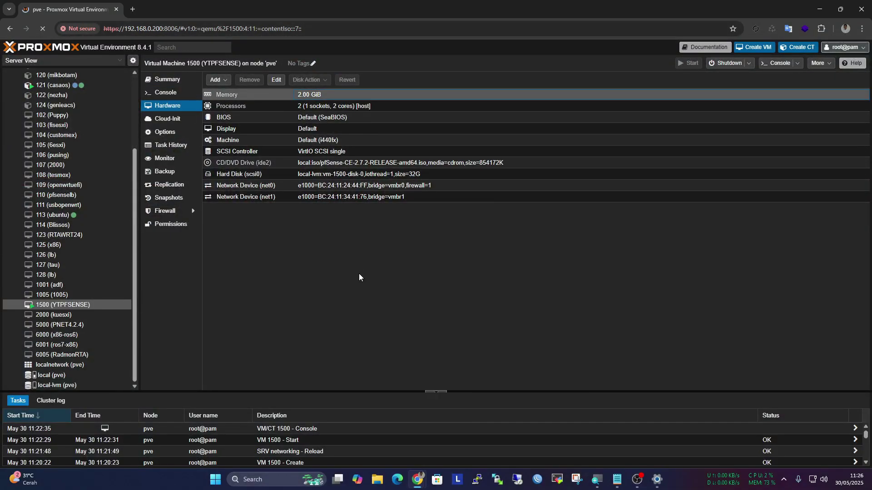
Open 192.168.1.1 in a new tab and proceed past the certificate warning
left_click(132, 9)
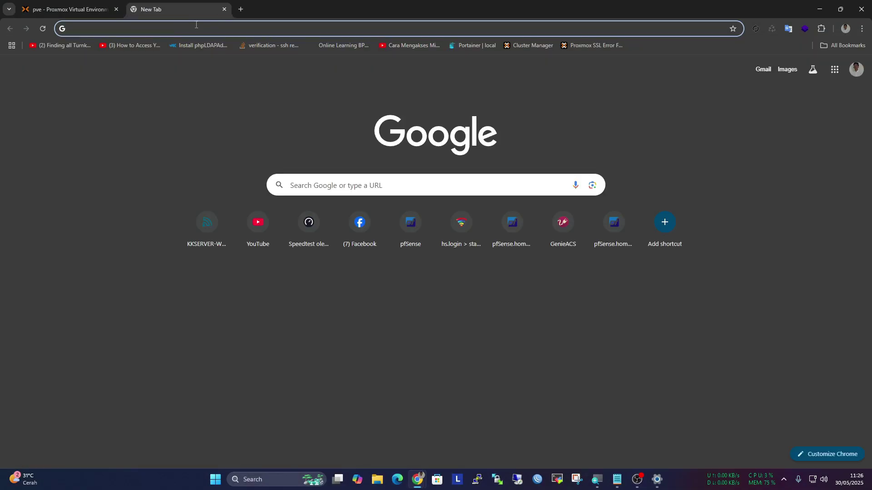
type("192.168.")
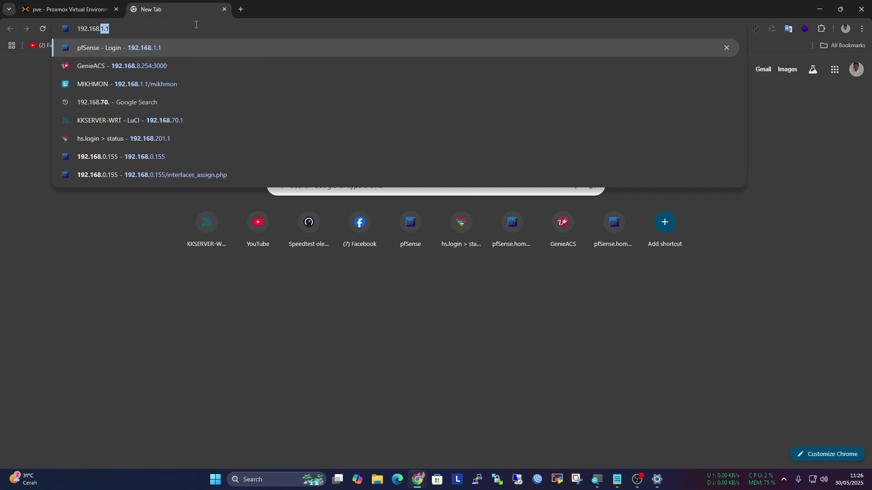
key("Return")
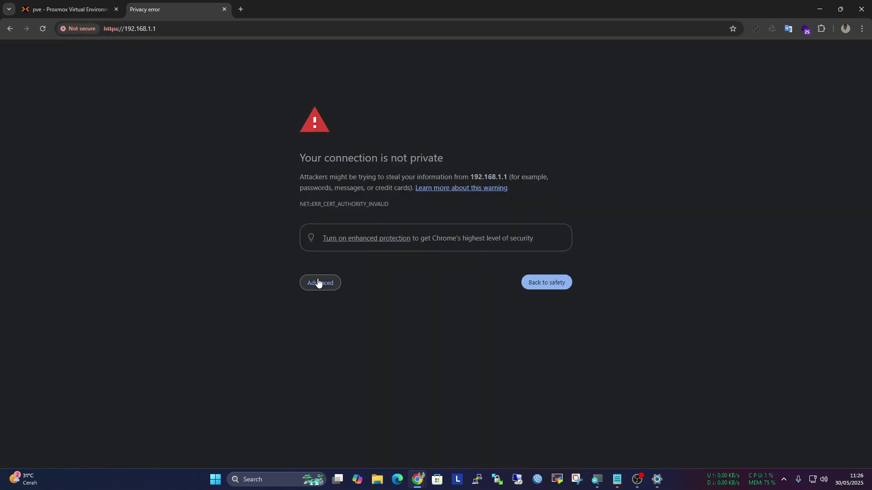
left_click(315, 283)
left_click(340, 356)
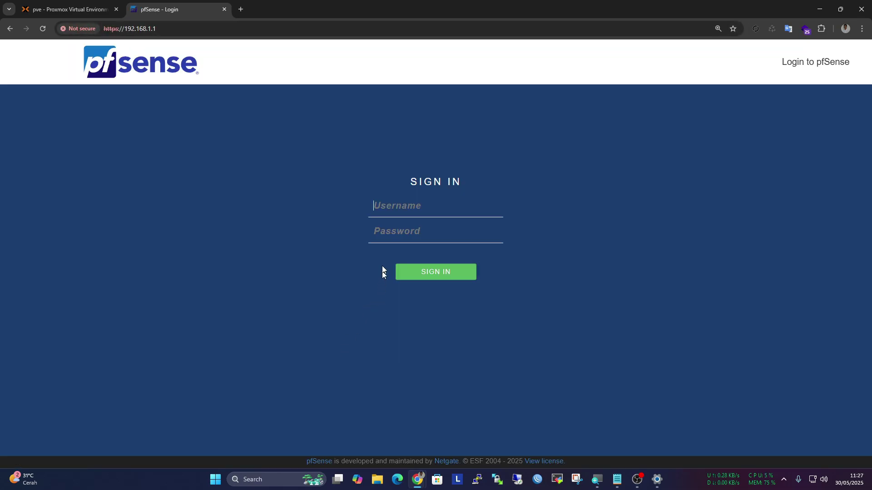
Log in to pfSense as admin with the account password
type("admin")
key("Tab")
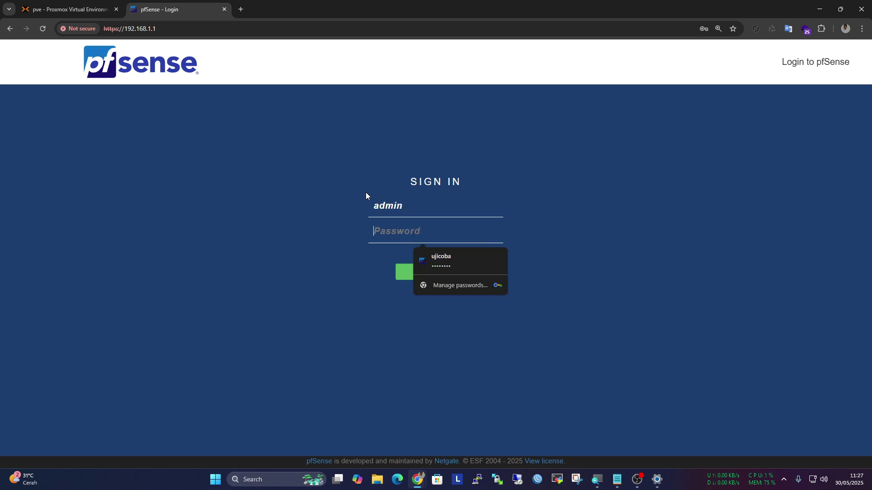
type("pfse")
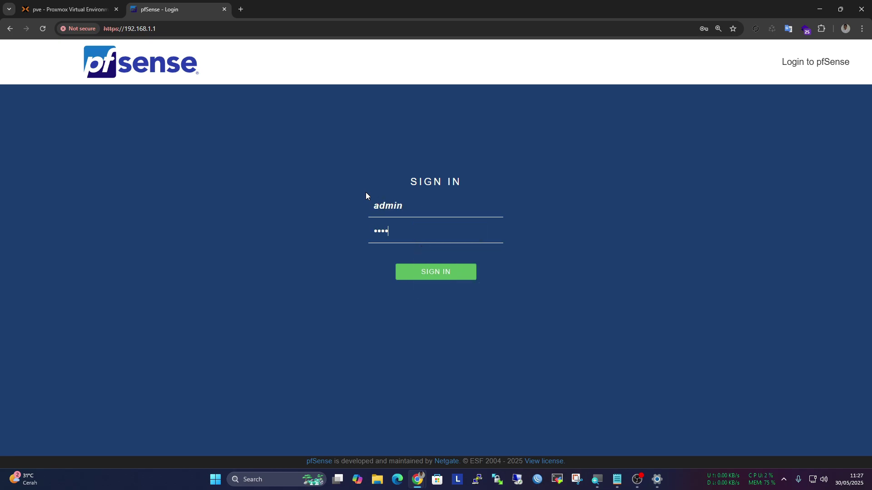
type("nse")
key("Return")
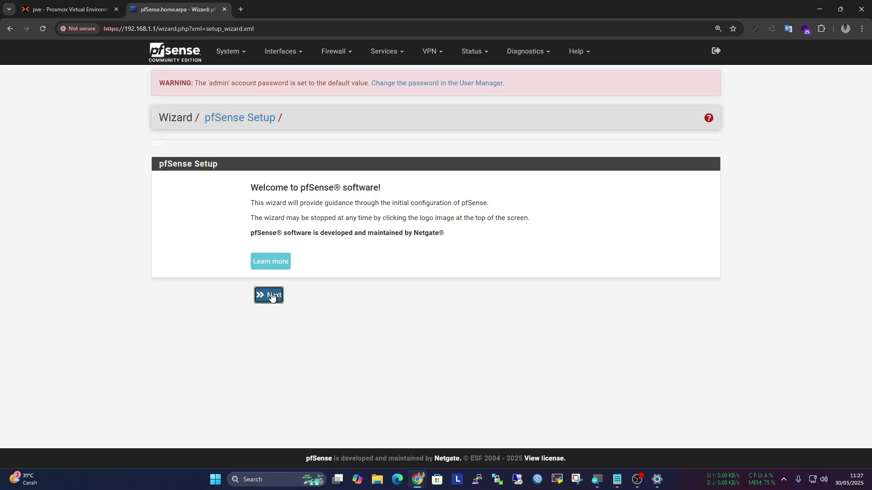
Advance through Welcome, Support and General Information, keeping the default hostname and domain
left_click(272, 295)
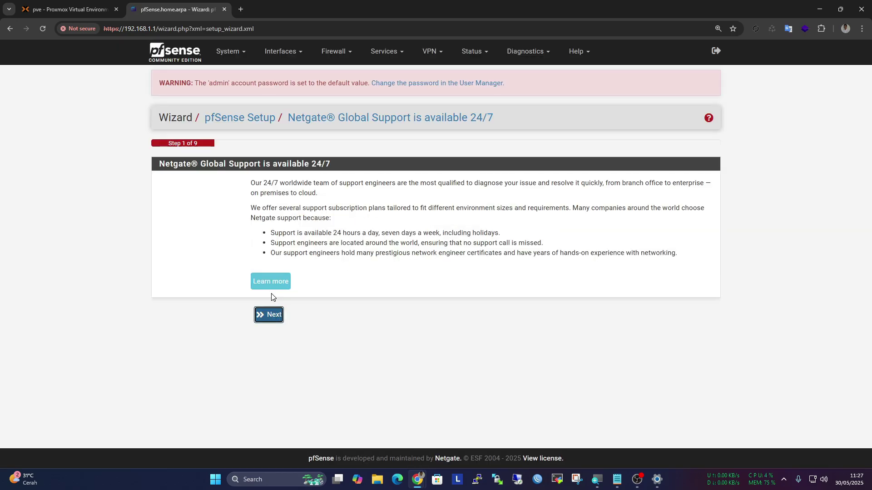
left_click(275, 316)
scroll(302, 235, "down", 2)
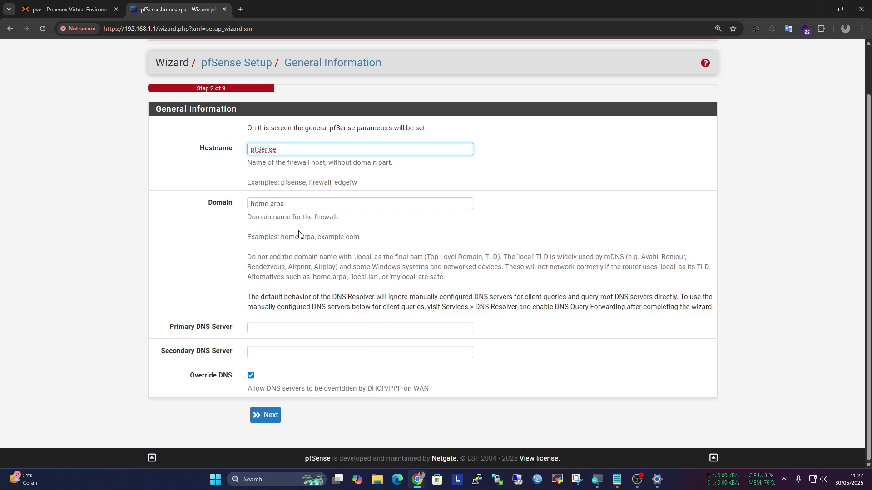
left_click(266, 416)
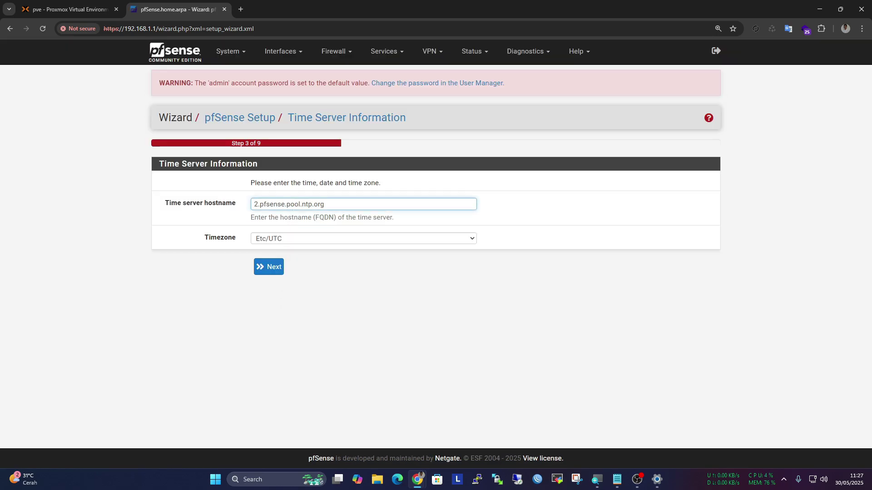
Set the timezone to Asia/Makassar
left_click(304, 236)
scroll(317, 182, "up", 20)
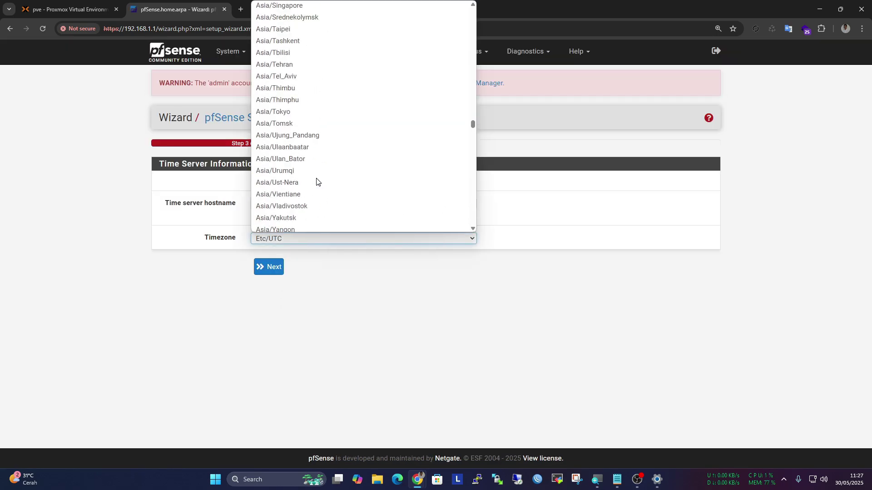
scroll(318, 182, "up", 4)
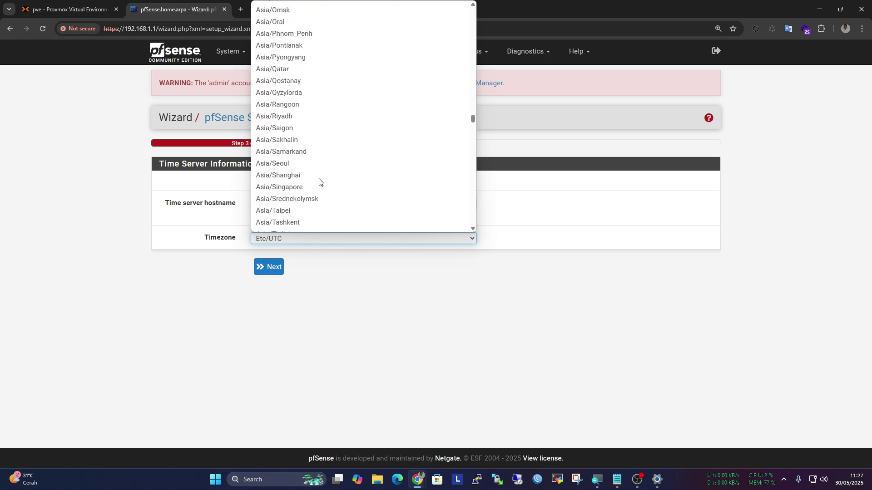
scroll(319, 182, "up", 2)
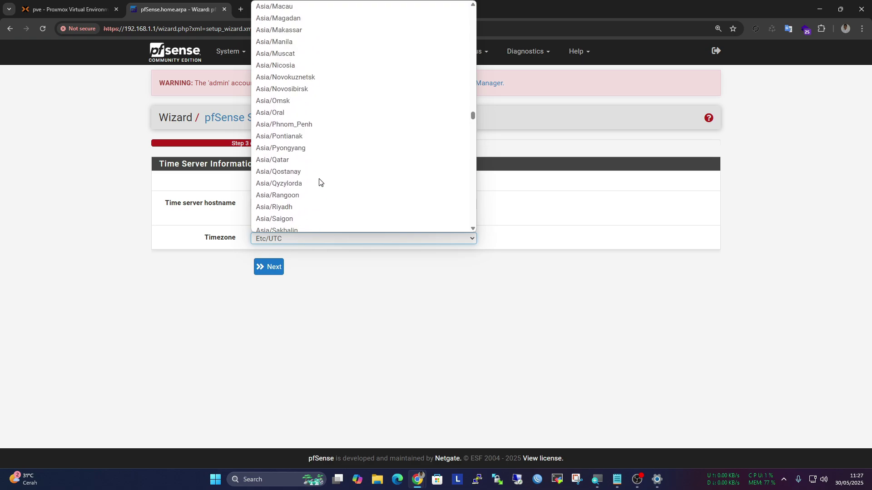
scroll(319, 182, "up", 2)
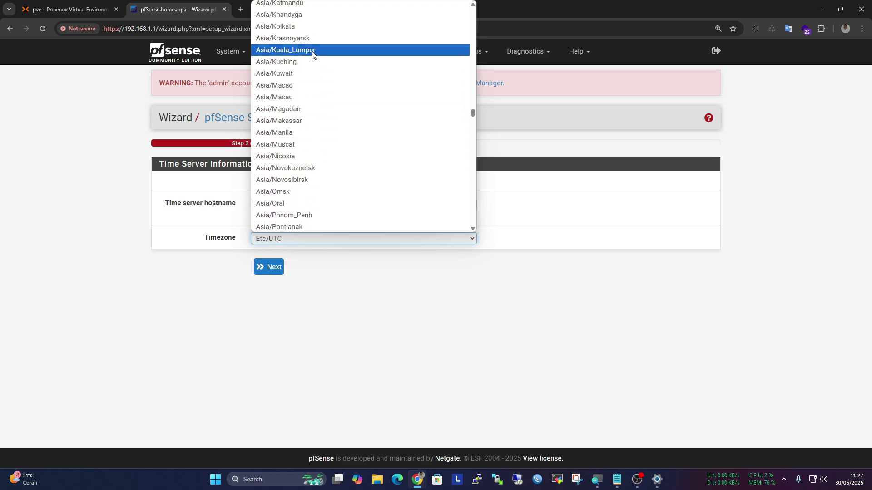
left_click(299, 121)
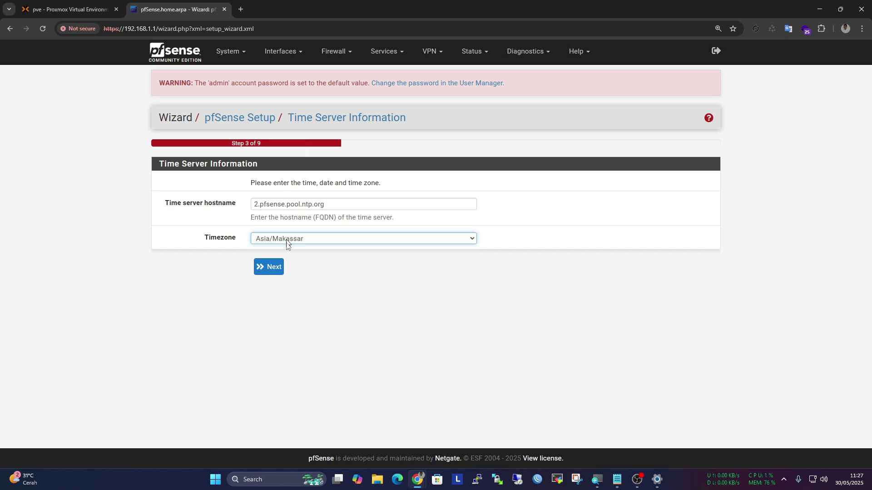
Keep the WAN interface on DHCP and continue
left_click(278, 269)
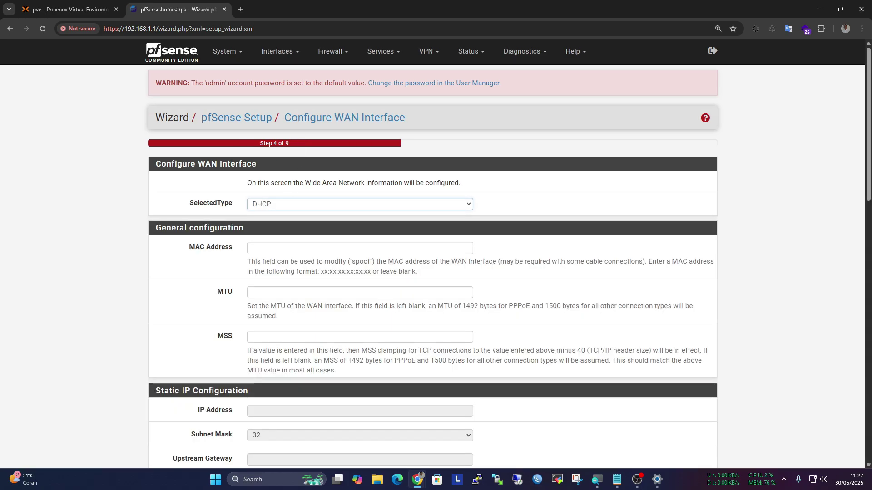
scroll(293, 203, "down", 3)
scroll(292, 206, "down", 12)
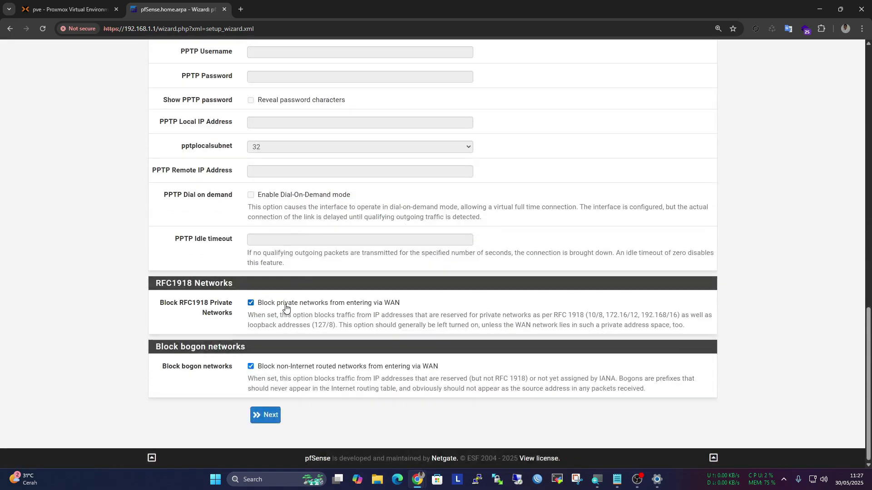
left_click(270, 420)
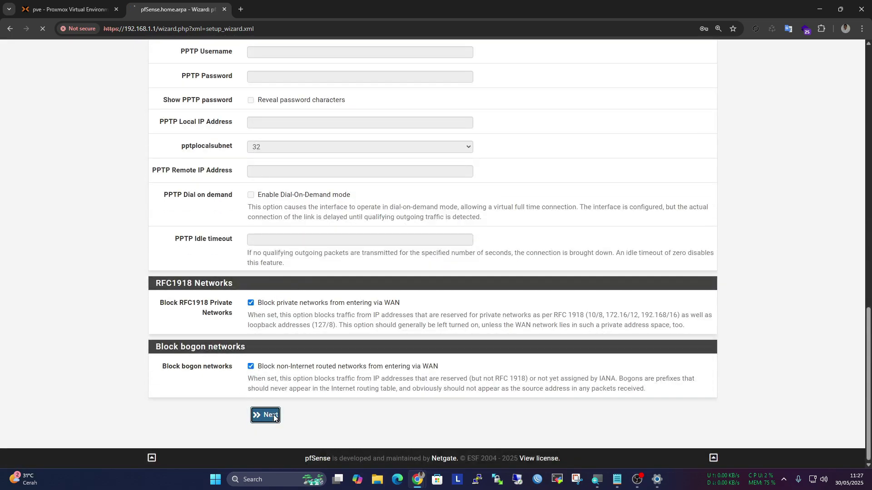
Change the LAN IP address to 192.168.90.1 and continue
key("ctrl+a")
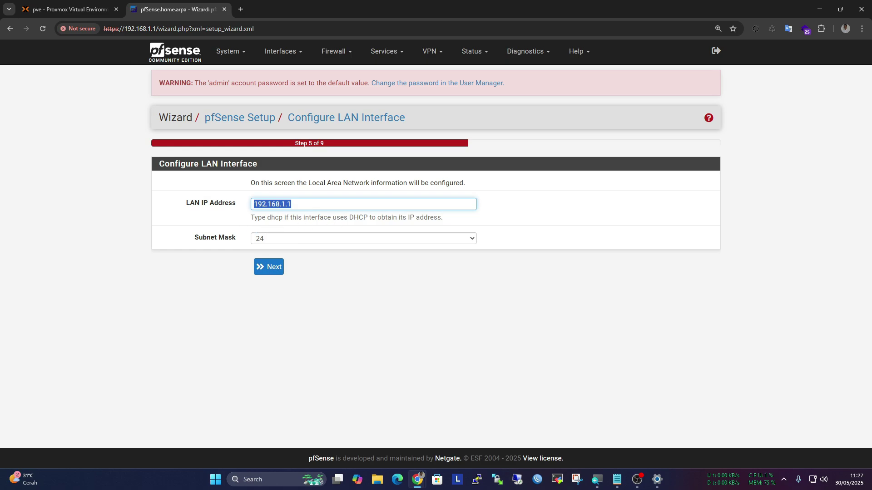
key("End")
key("BackSpace")
key("BackSpace")
key("BackSpace")
type("90.1")
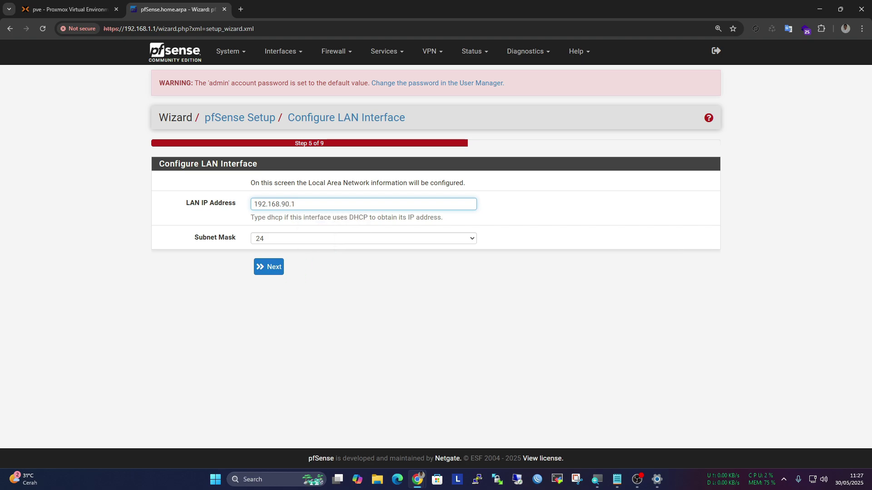
left_click(275, 267)
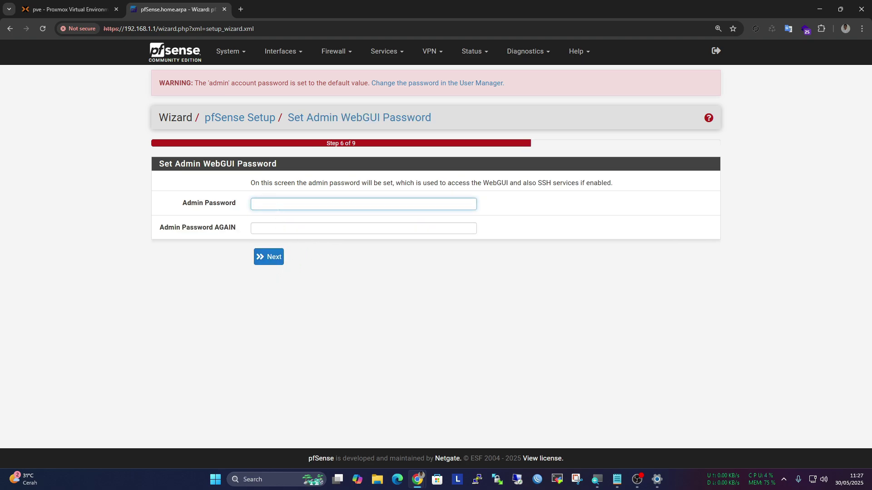
Enter and confirm a new admin WebGUI password, then reload pfSense to apply it
type("admin")
key("BackSpace")
key("BackSpace")
key("BackSpace")
type("admin")
left_click(363, 227)
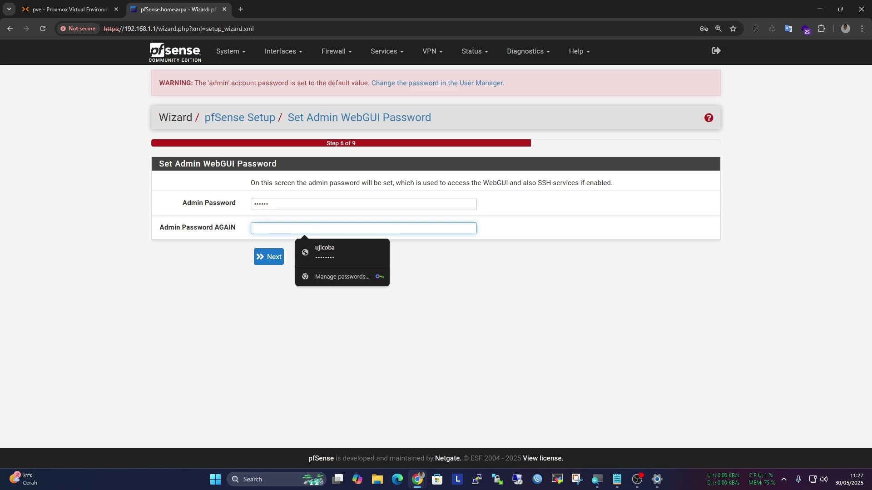
type("admin1")
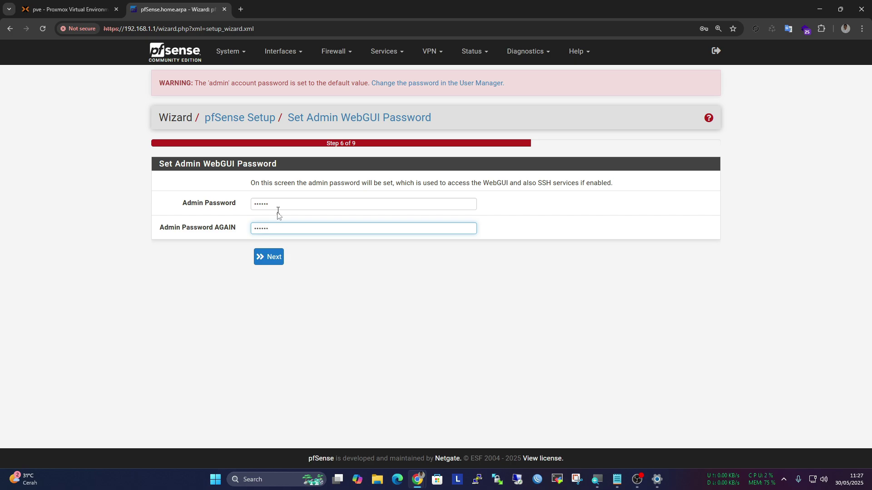
left_click(274, 257)
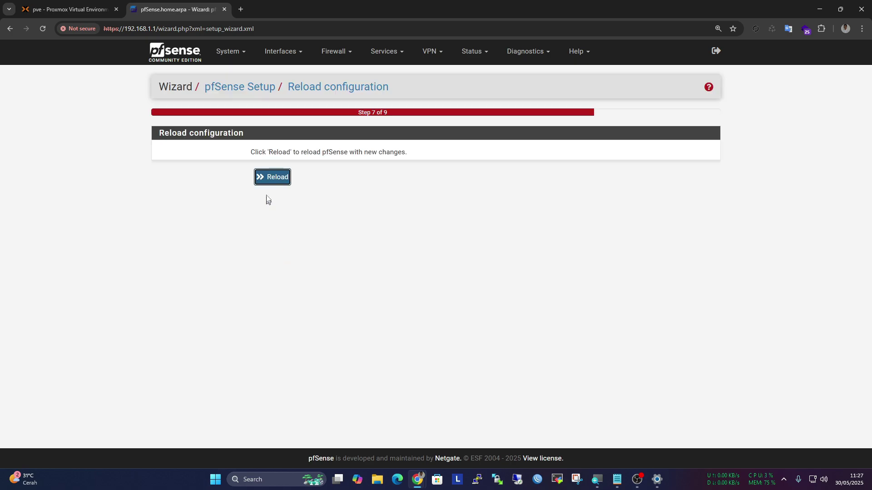
left_click(266, 178)
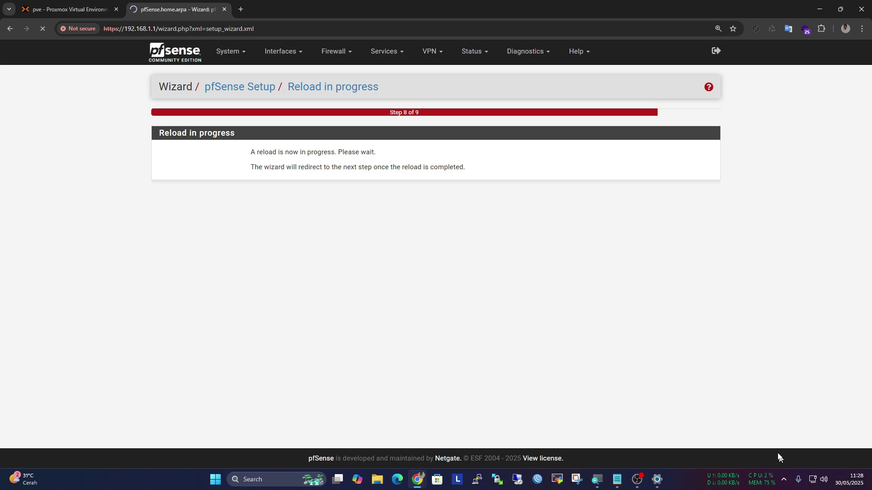
right_click(813, 484)
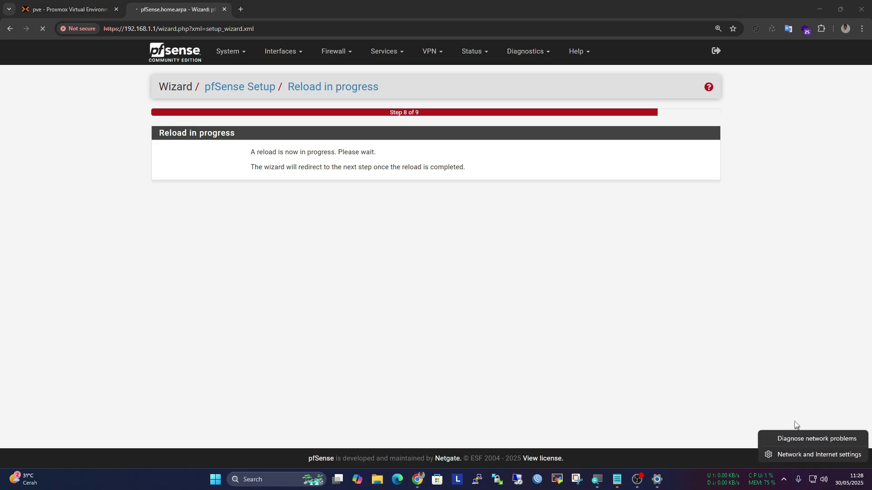
Check the Ethernet details and enable the wired Ethernet adapter in advanced network settings
left_click(811, 460)
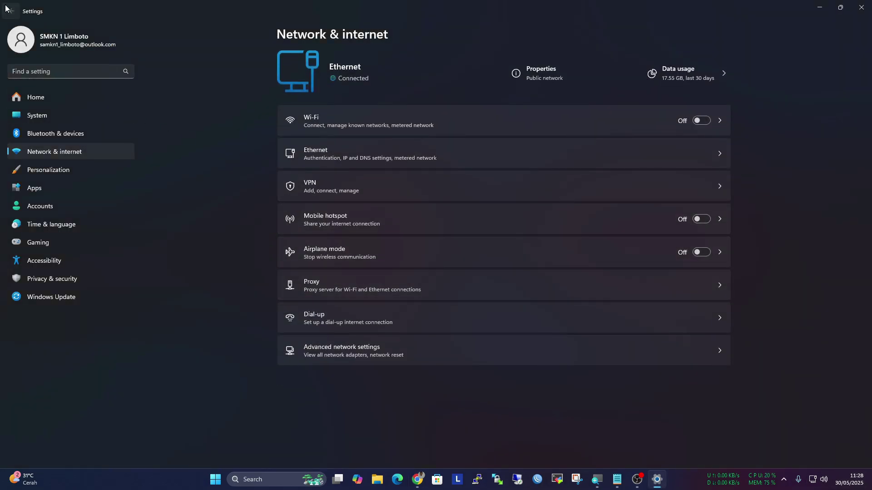
left_click(383, 154)
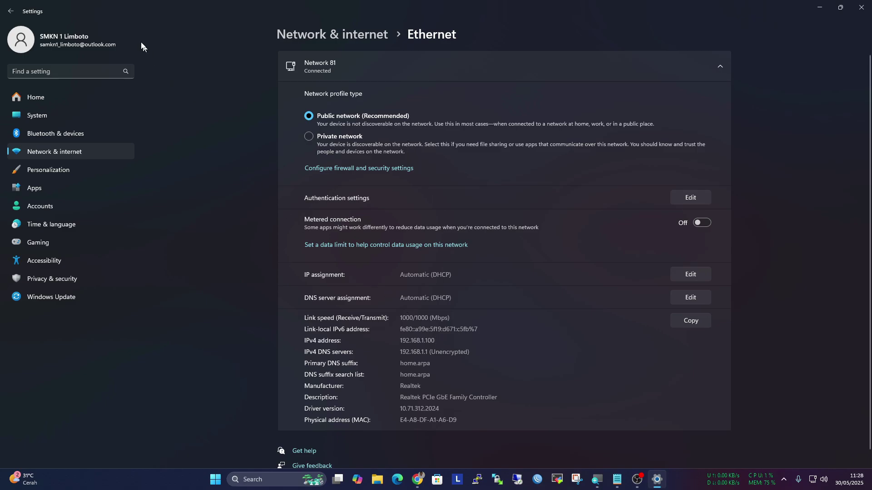
left_click(10, 11)
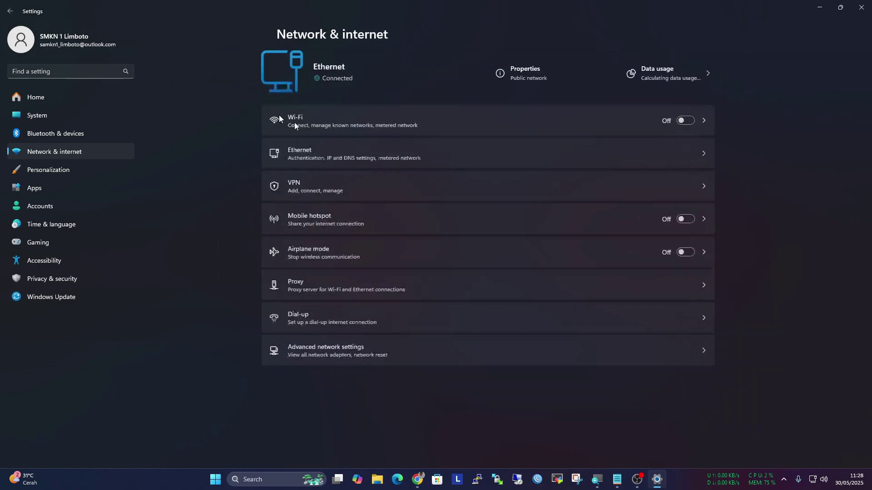
left_click(409, 351)
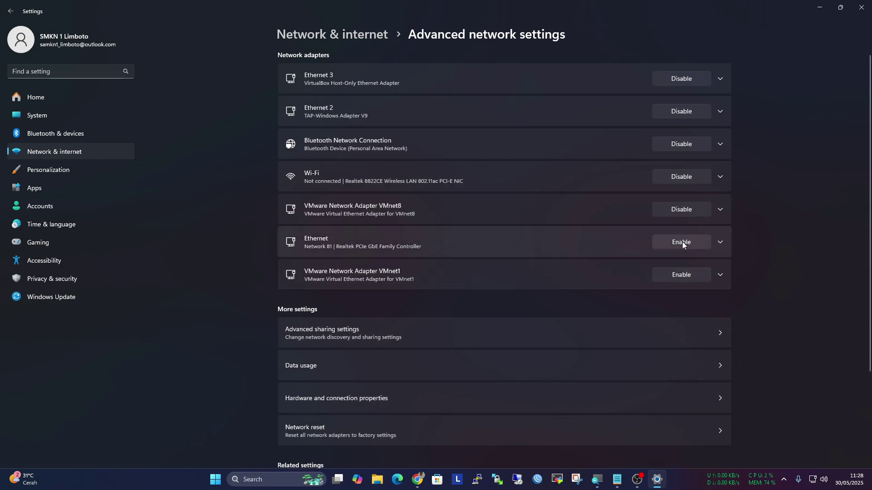
left_click(682, 242)
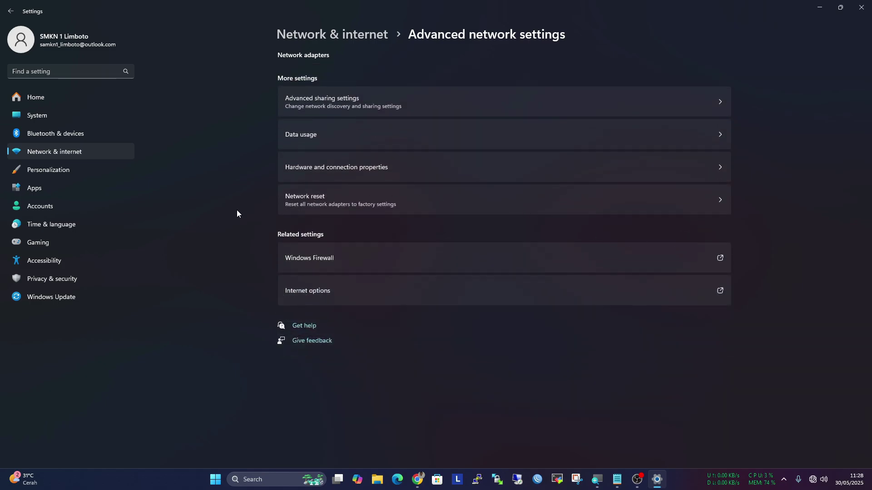
left_click(10, 11)
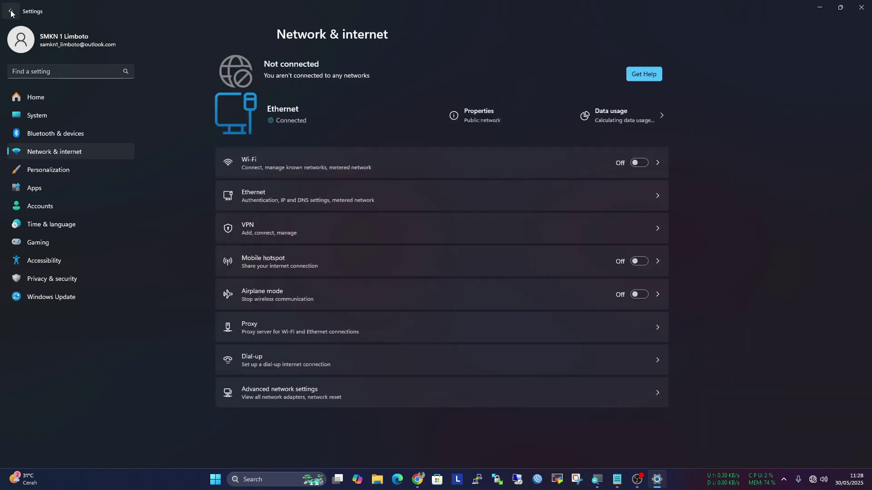
Reopen the Ethernet details to confirm IPv4 192.168.90.10 with DNS 192.168.90.1
left_click(358, 197)
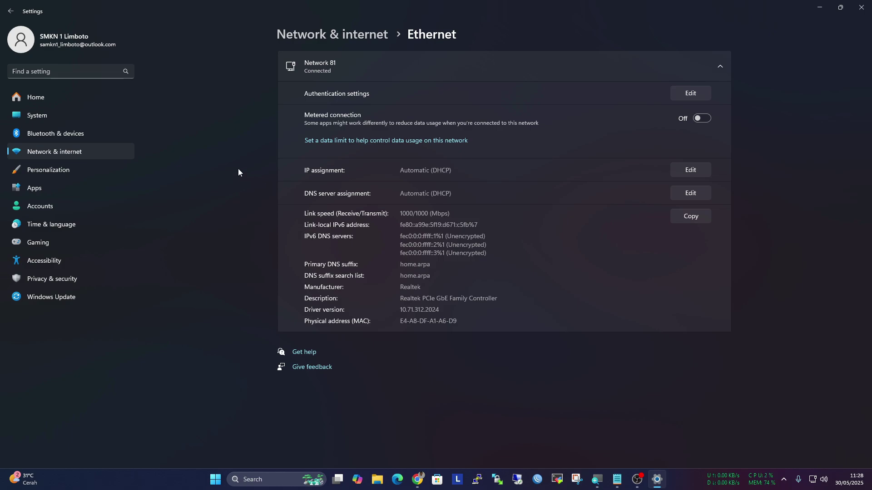
left_click(11, 11)
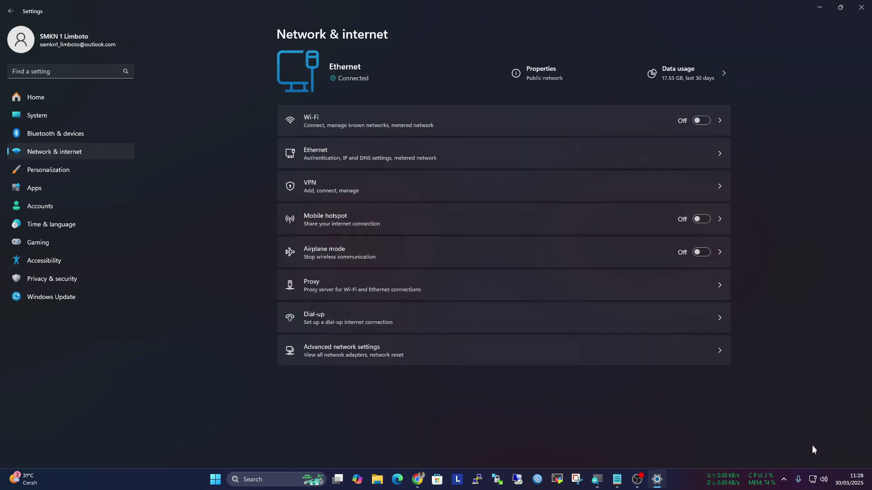
mouse_move(813, 479)
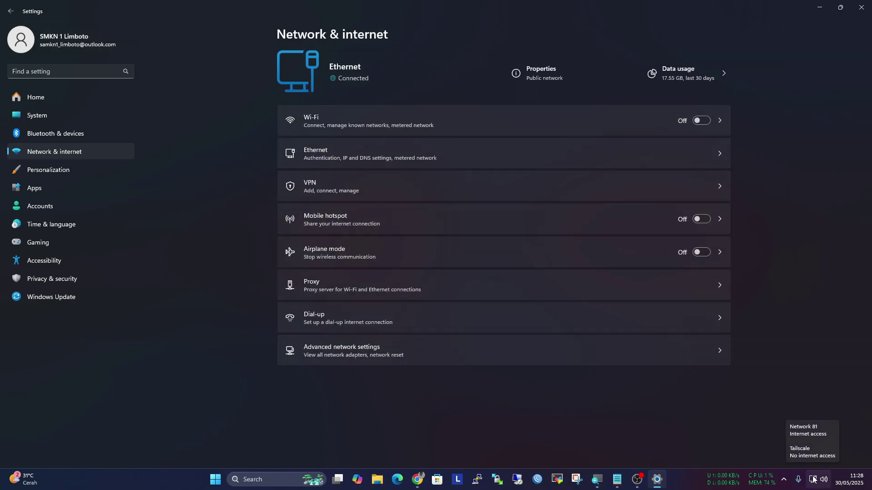
left_click(374, 355)
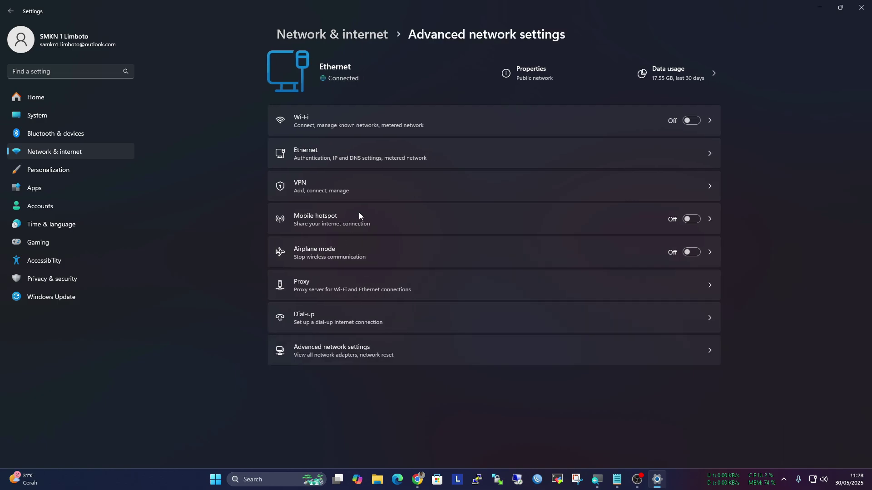
left_click(11, 13)
left_click(385, 157)
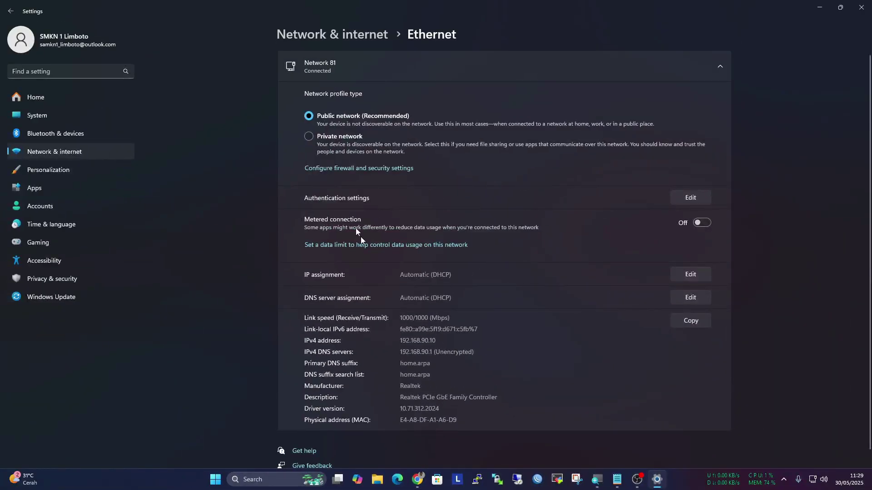
Load 192.168.90.1 in Chrome and proceed past the certificate warning
mouse_move(423, 479)
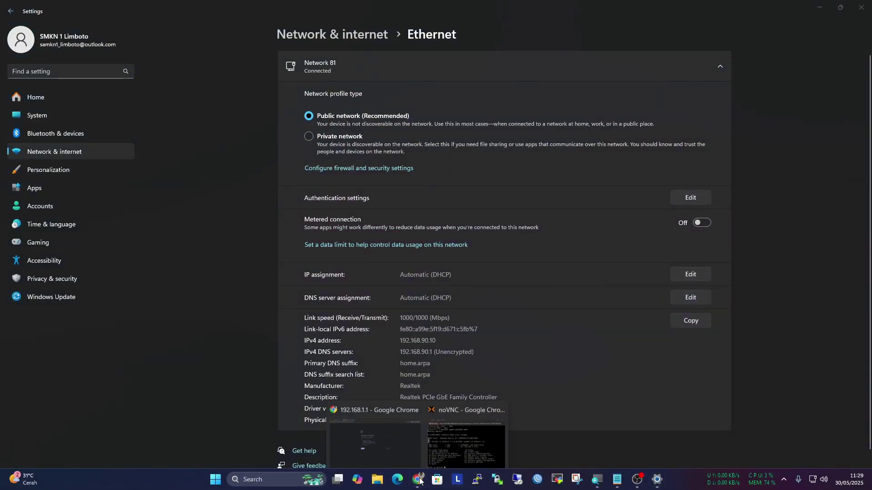
left_click(393, 440)
left_click(254, 27)
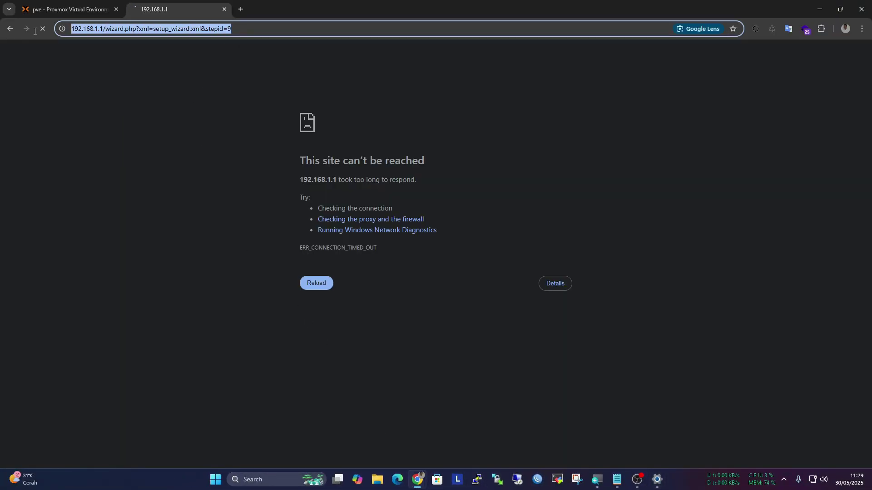
type("192.168.")
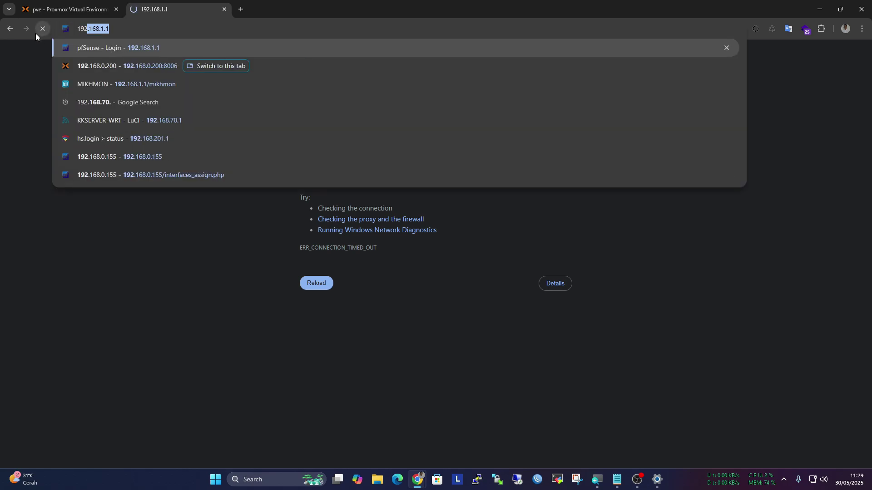
key("BackSpace")
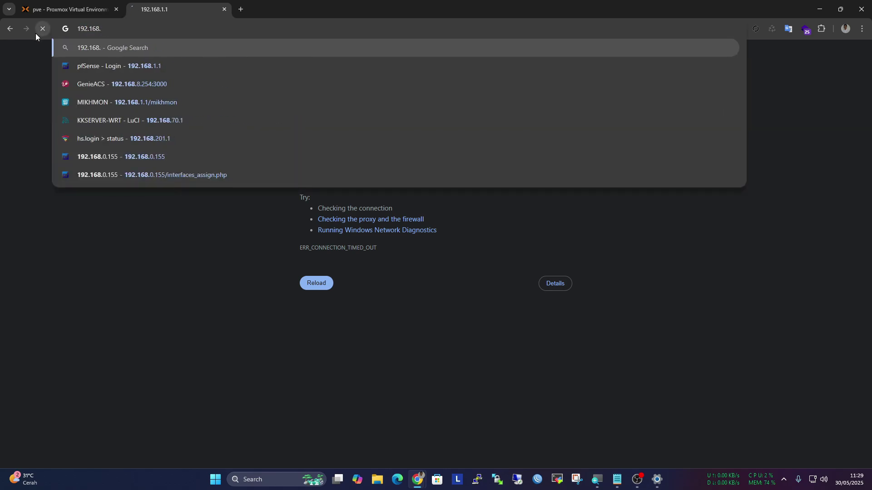
type("90.1")
key("Escape")
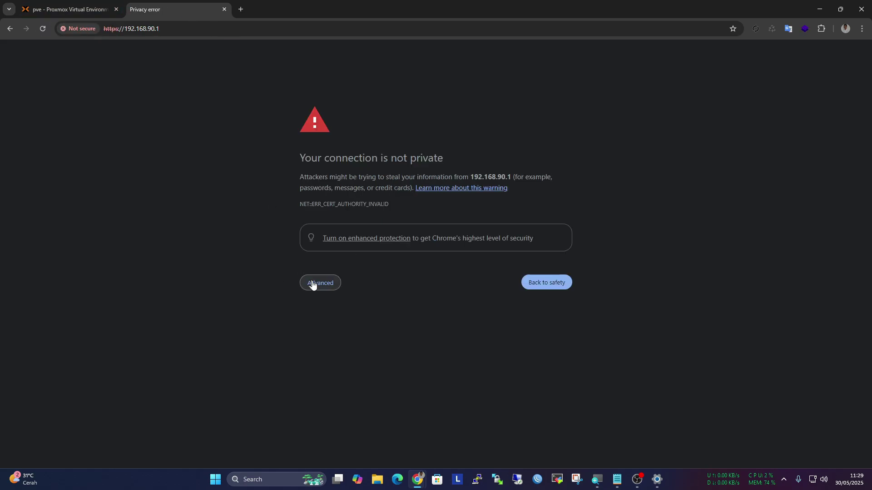
left_click(312, 283)
left_click(339, 352)
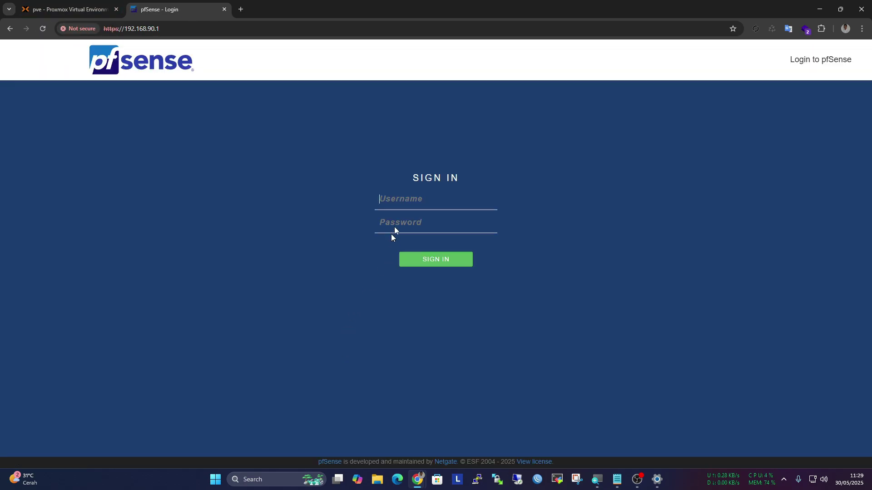
Log in to pfSense as admin with the account password
type("admin")
key("Tab")
type("pfsens")
key("Return")
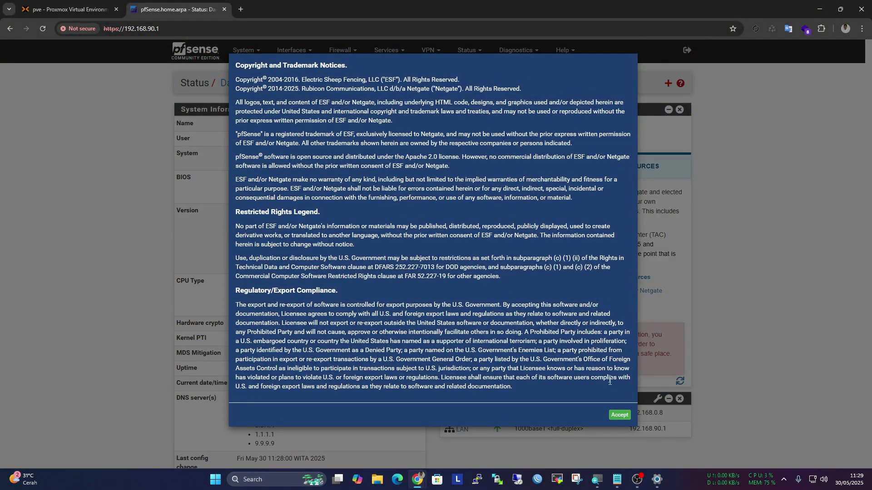
Accept the copyright notice and close the survey message on the dashboard
left_click(619, 415)
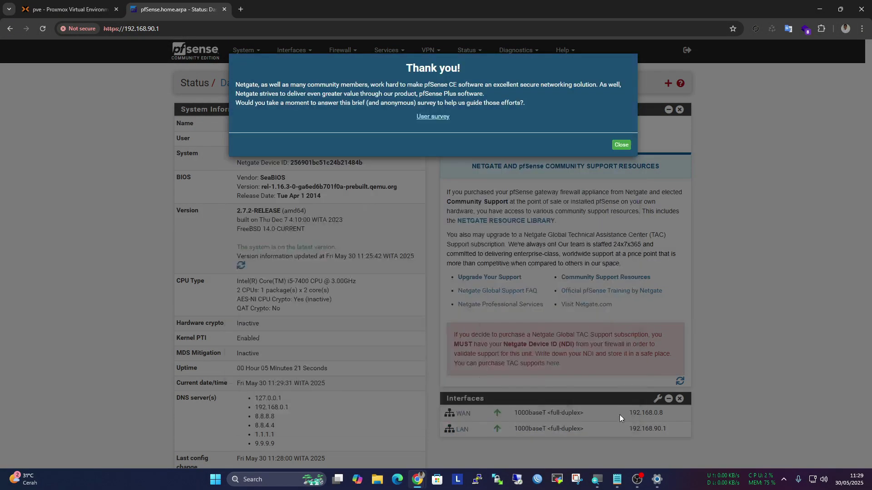
left_click(621, 145)
scroll(588, 169, "down", 3)
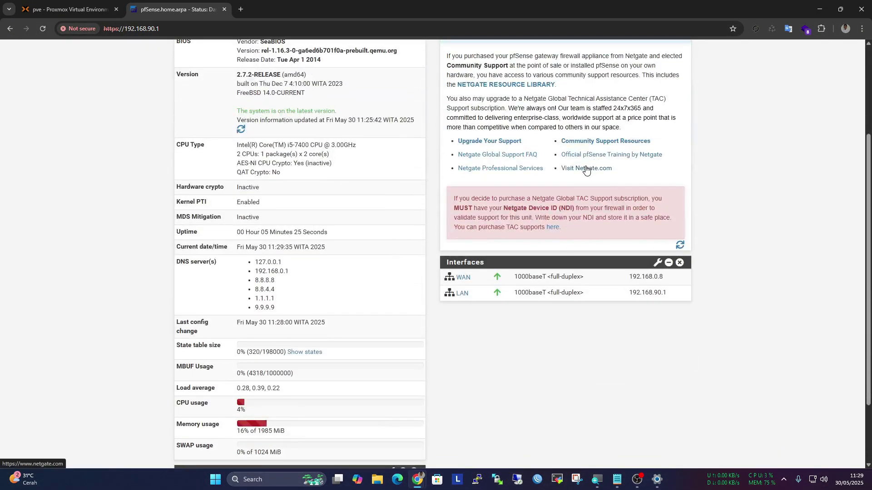
scroll(588, 169, "up", 3)
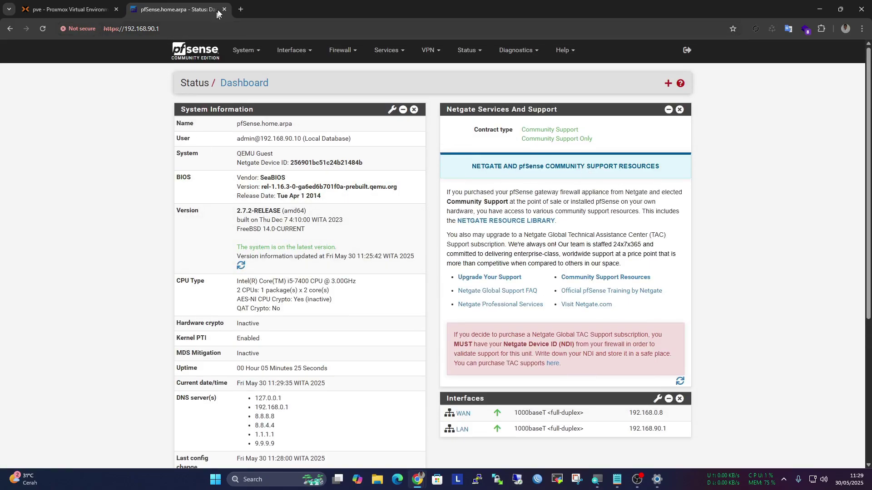
Try google.com in a new tab, see it fail to resolve, and return to the pfSense dashboard
left_click(241, 9)
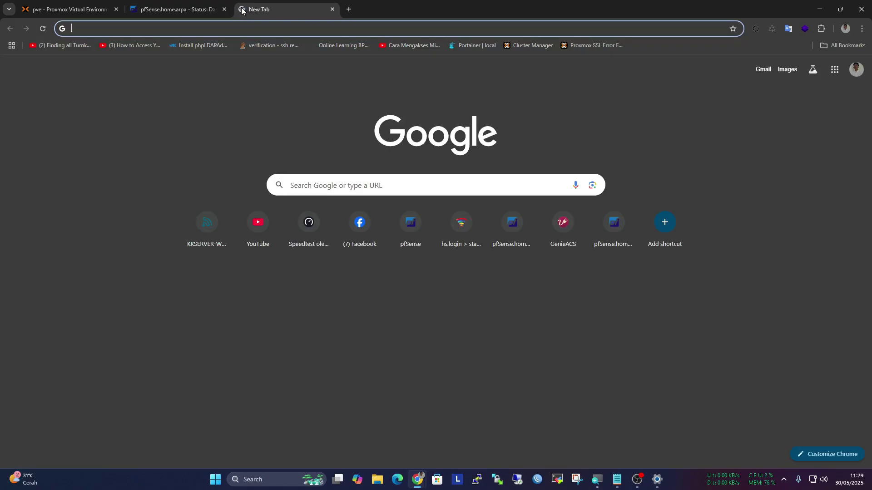
type("google.com")
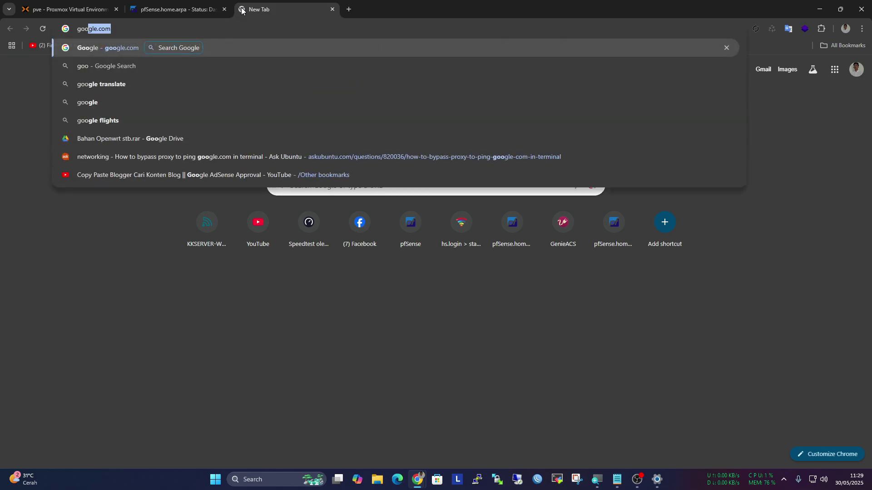
key("Return")
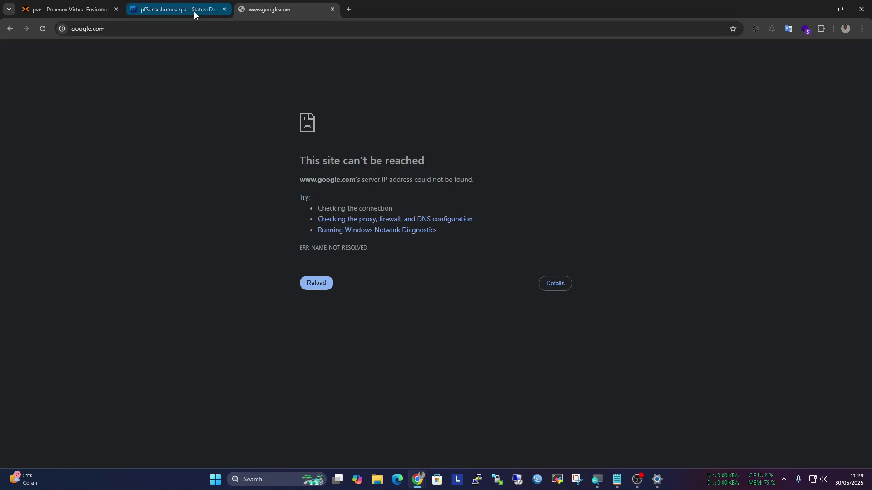
left_click(194, 12)
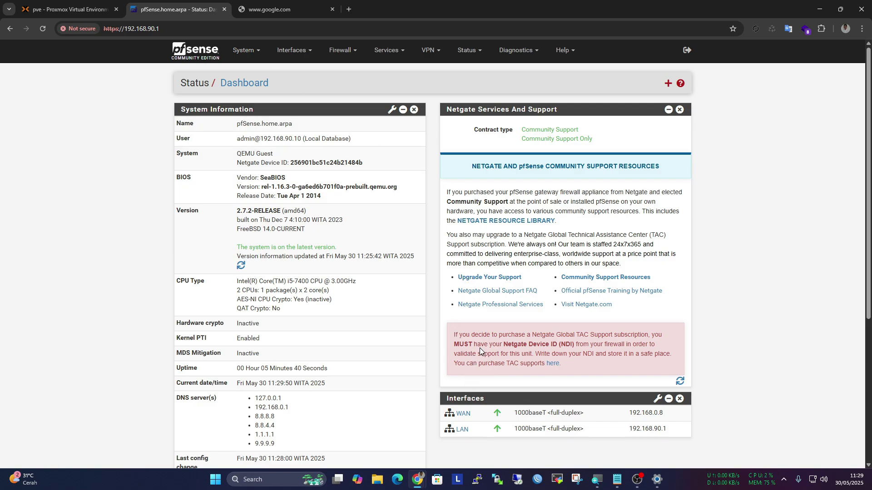
scroll(486, 352, "down", 3)
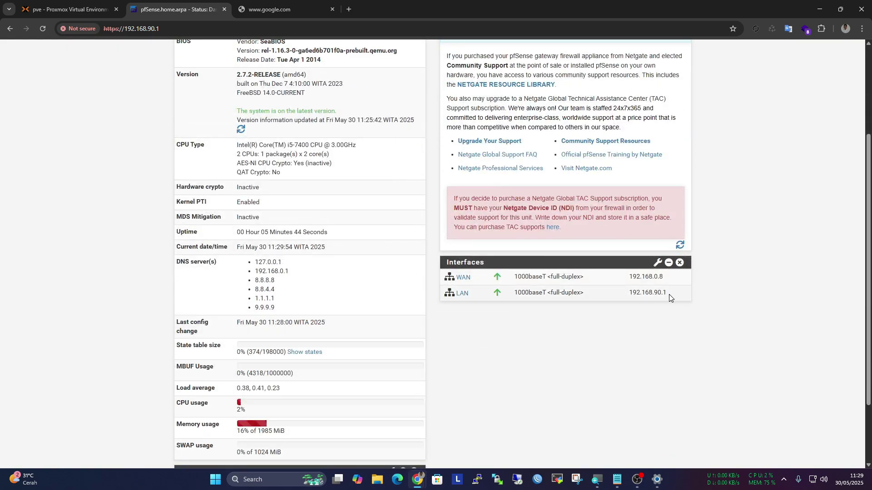
scroll(607, 301, "up", 3)
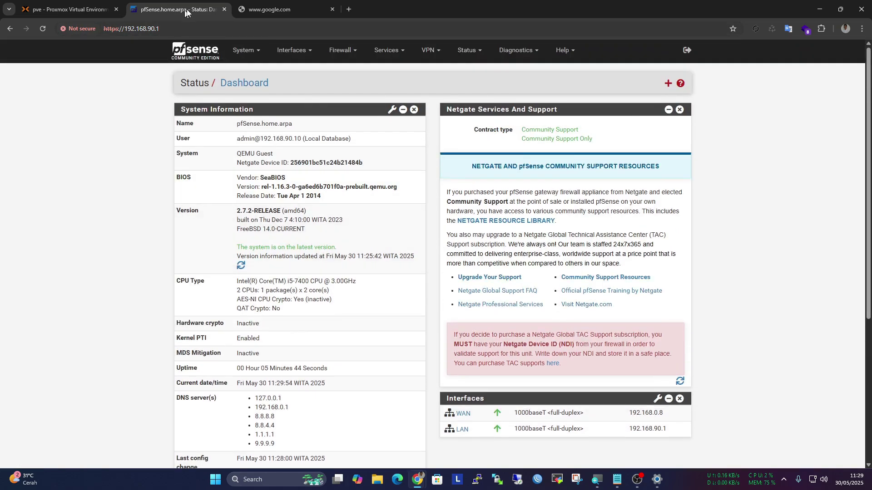
Open System > Routing > Gateways and look over the WAN_DHCP6 gateway settings
left_click(244, 50)
left_click(240, 156)
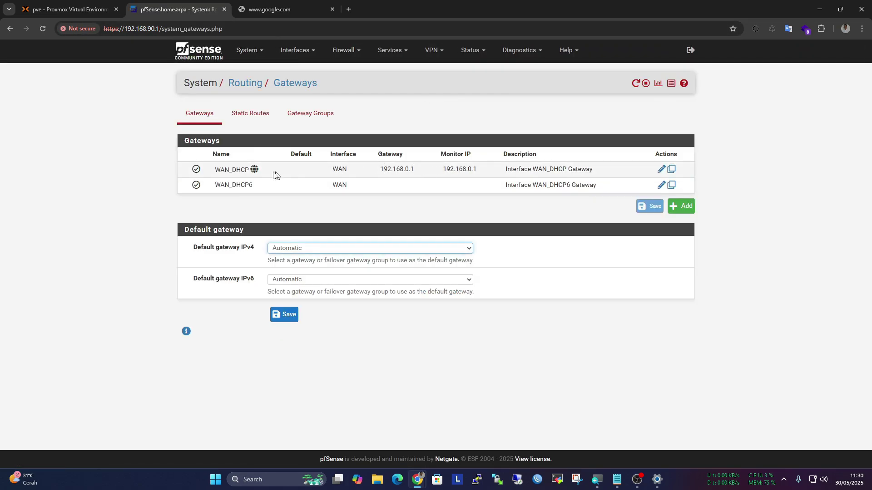
left_click(661, 186)
scroll(660, 189, "down", 3)
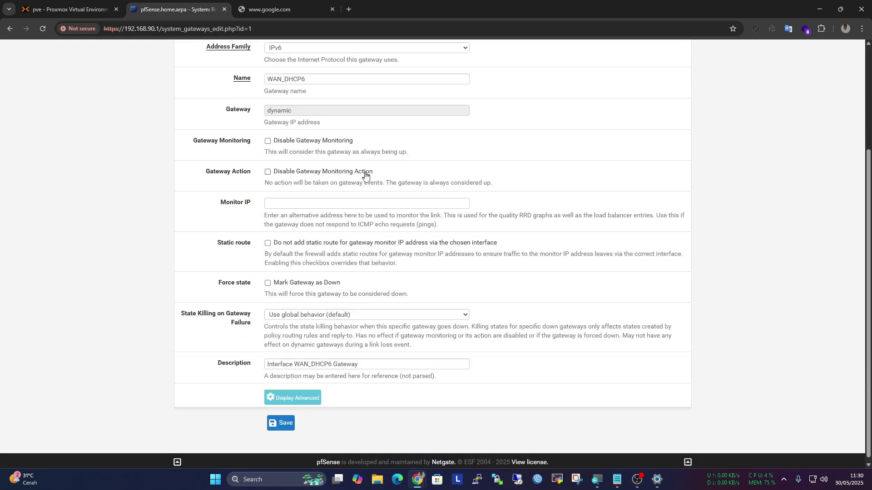
left_click(14, 29)
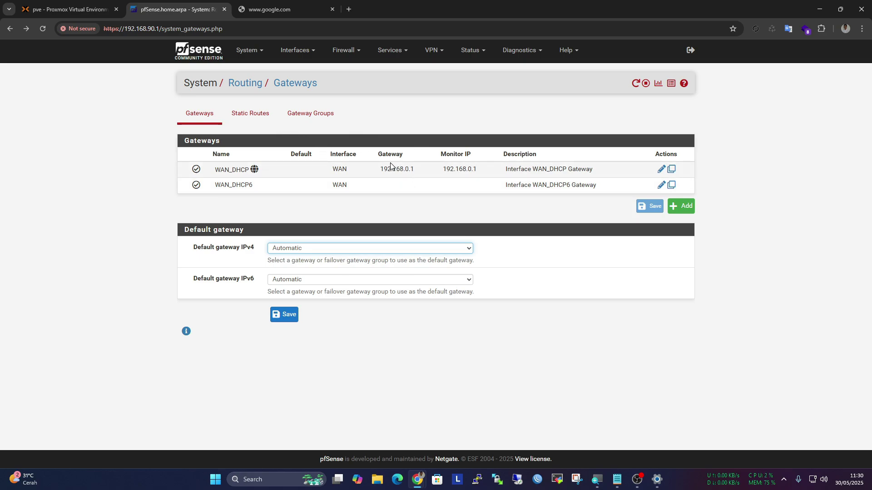
Set the default IPv4 gateway to WAN_DHCP, save, and apply the change
left_click(333, 249)
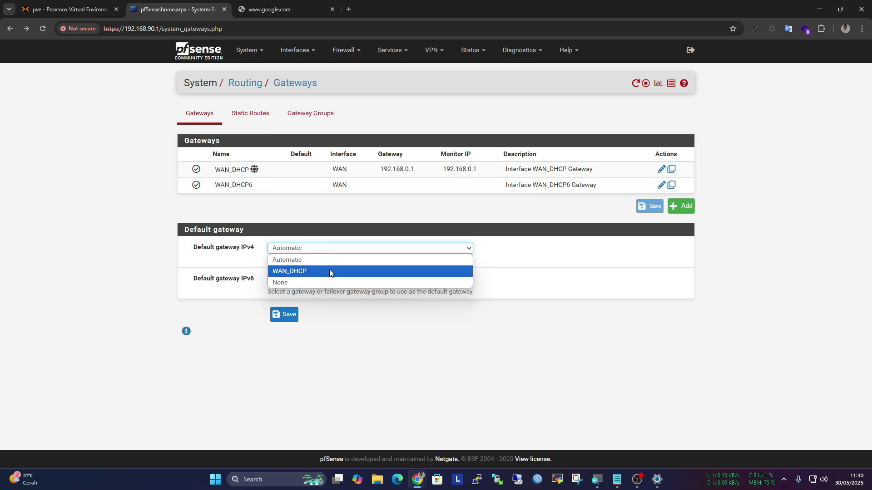
left_click(330, 272)
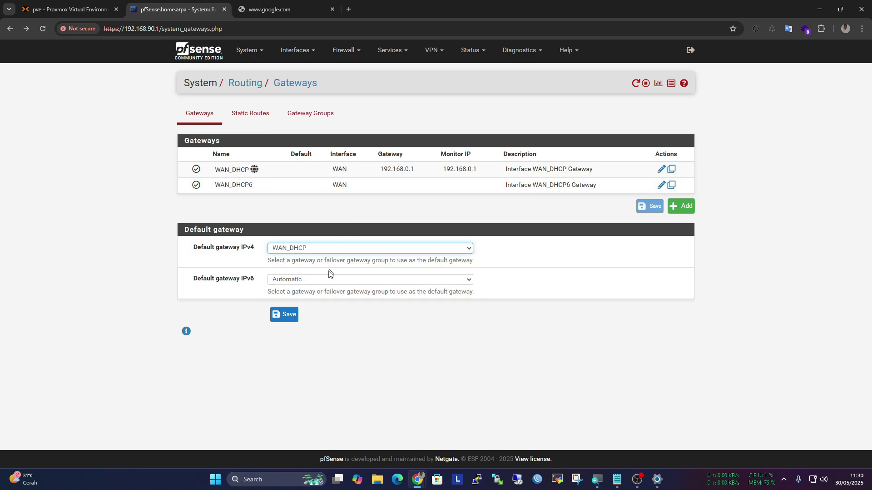
left_click(285, 317)
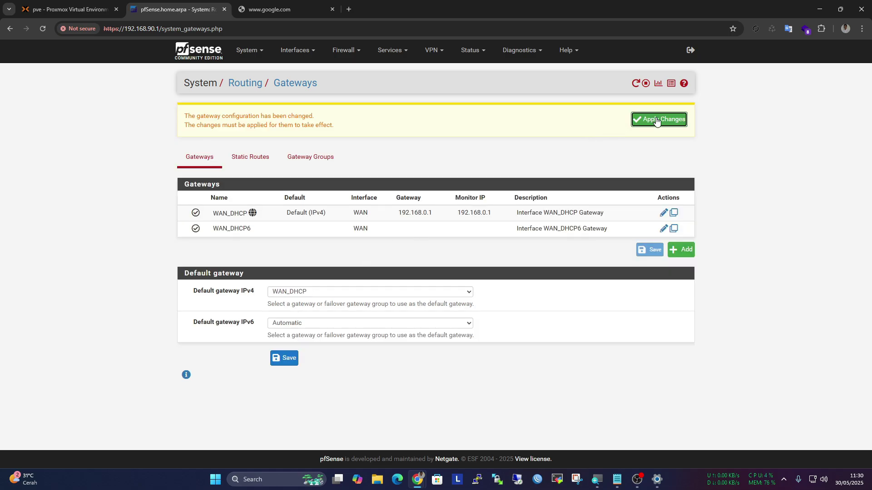
left_click(656, 121)
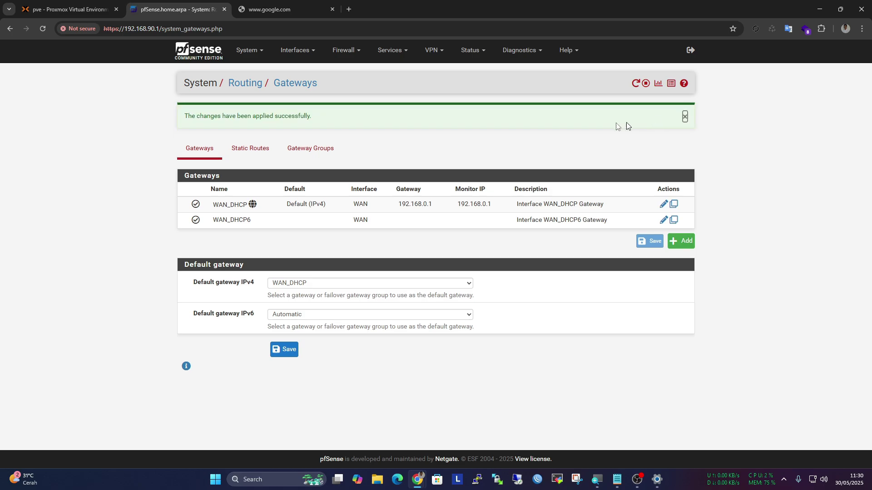
Test internet access by loading youtube.com in the test tab, then close it
left_click(268, 6)
left_click(281, 27)
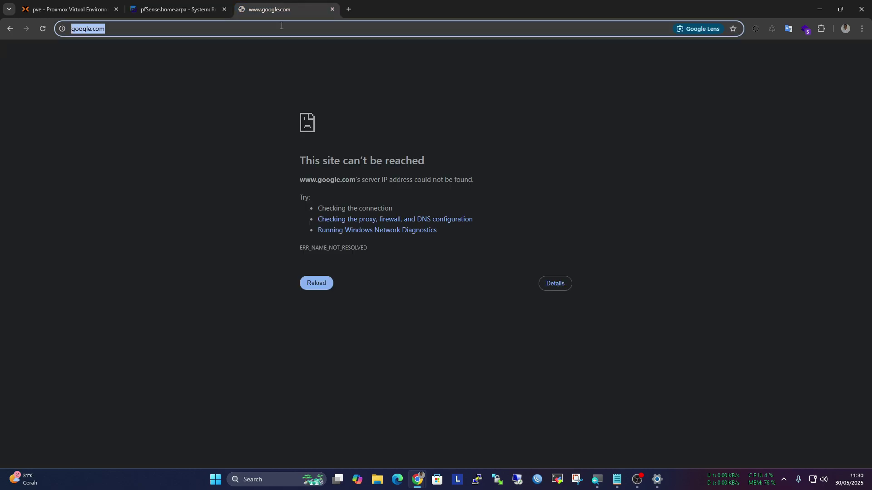
type("yo")
key("Return")
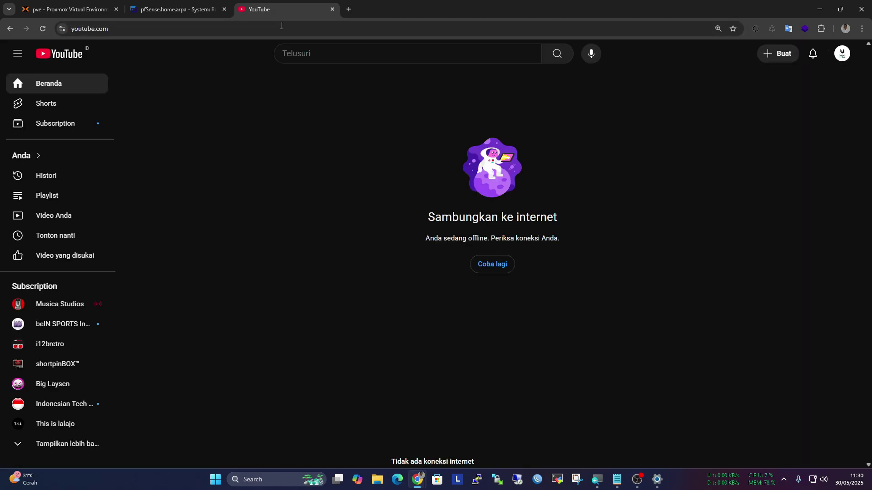
left_click(332, 9)
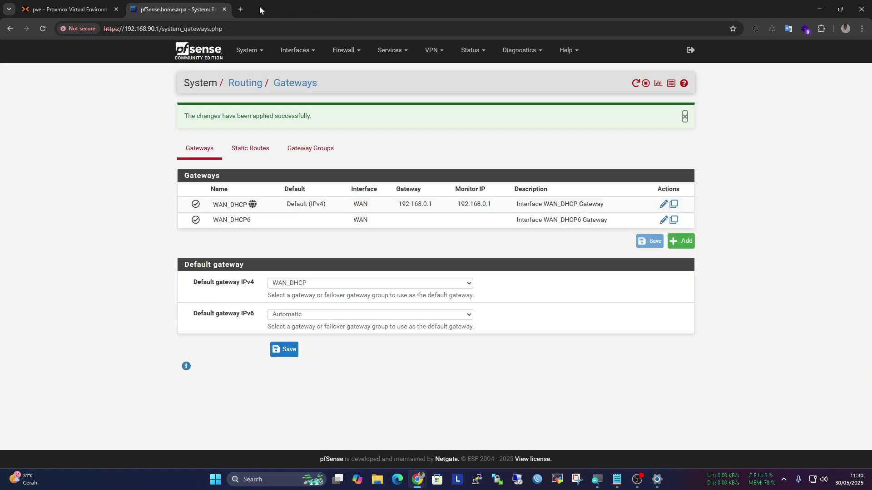
Retry google.com in a new tab, close the failed tab, and glance at the Services menu
left_click(241, 9)
type("go")
key("Return")
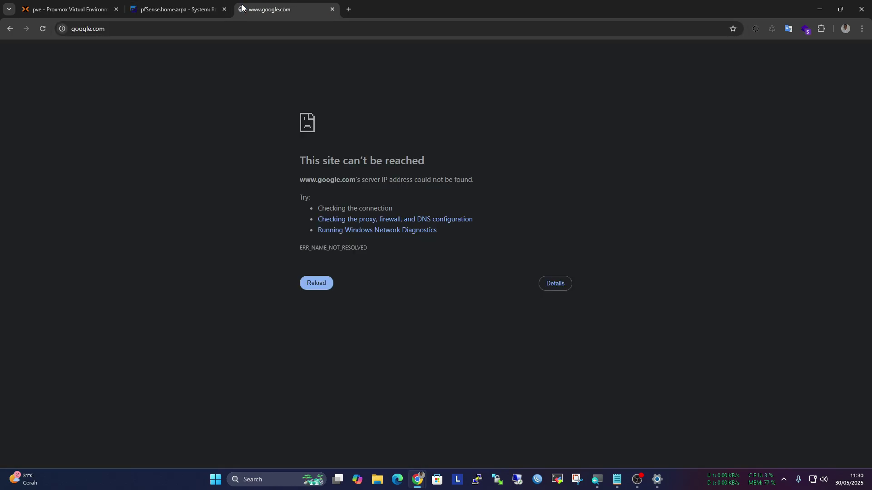
left_click(332, 9)
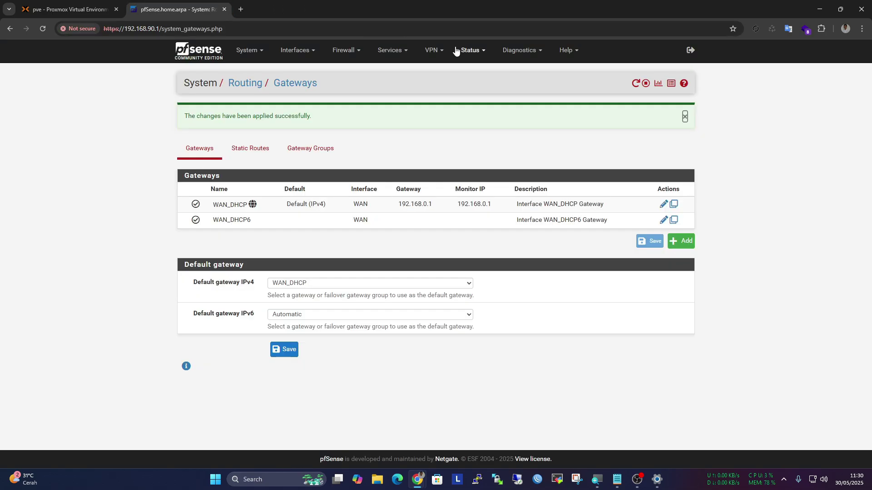
left_click(399, 51)
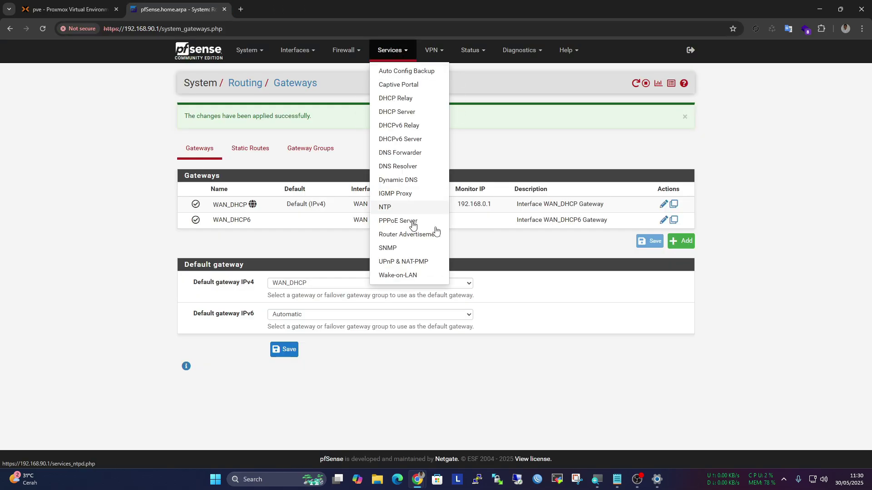
left_click(639, 311)
Ping 8.8.8.8 from a command prompt, stop it after replies, and return to pfSense
key("super+r")
key("Return")
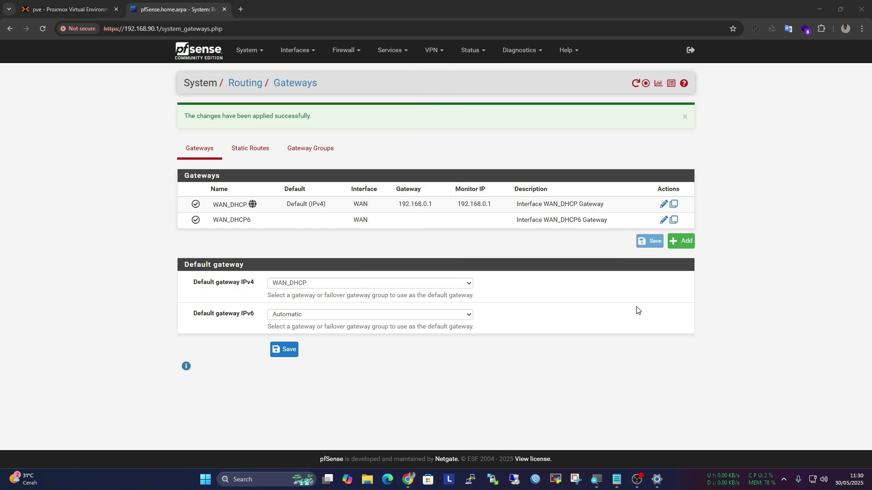
type("ping 8.8")
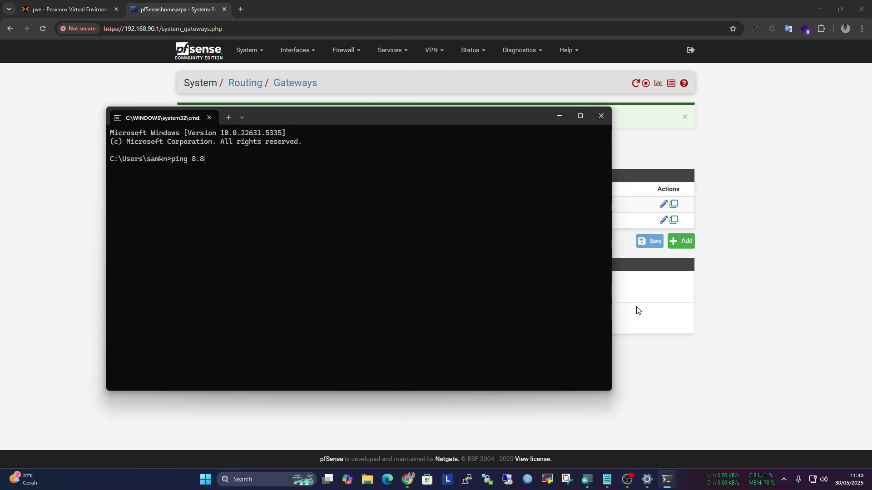
type(".8.8")
key("Return")
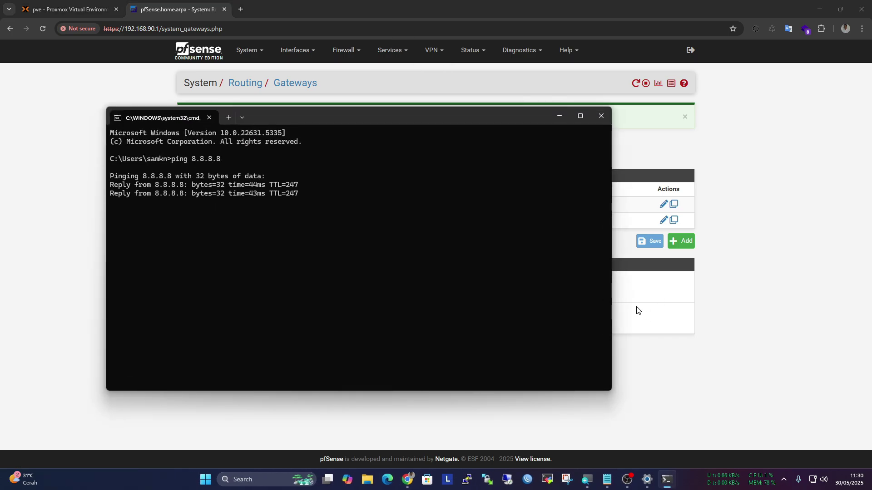
key("ctrl+c")
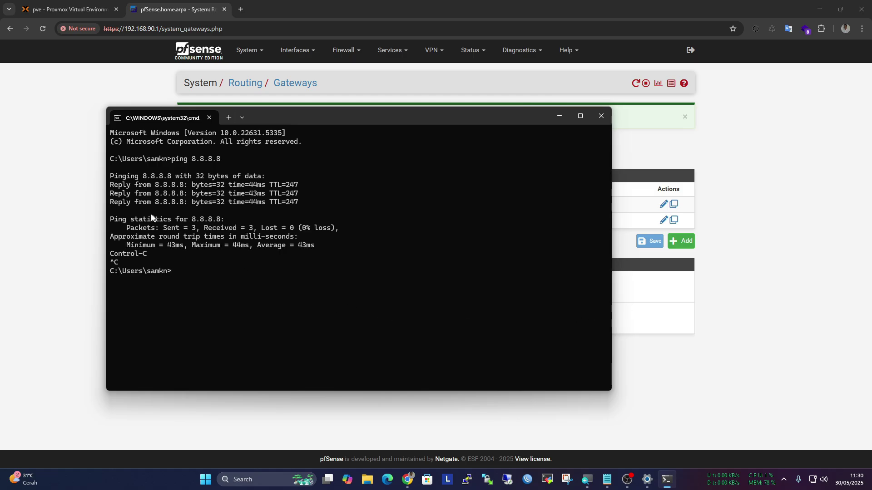
left_click(55, 195)
Enter 8.8.8.8 and 1.1.1.1 as DNS servers in the LAN DHCP server settings
left_click(393, 53)
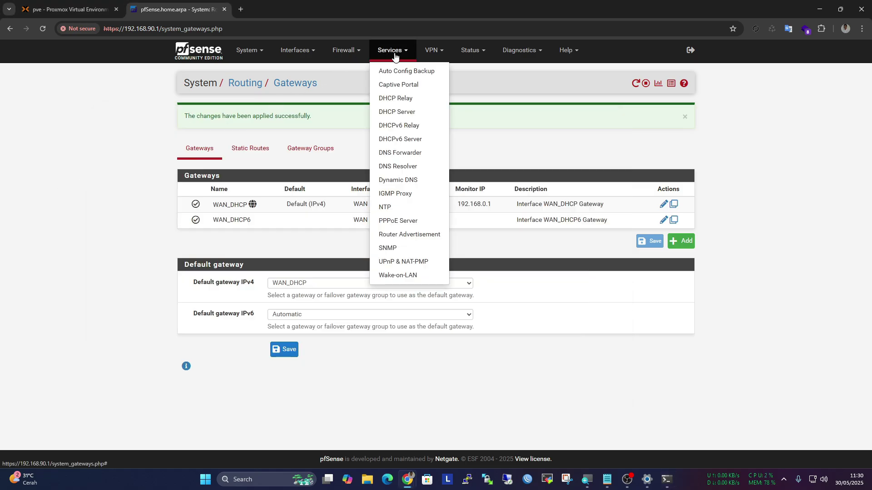
left_click(402, 112)
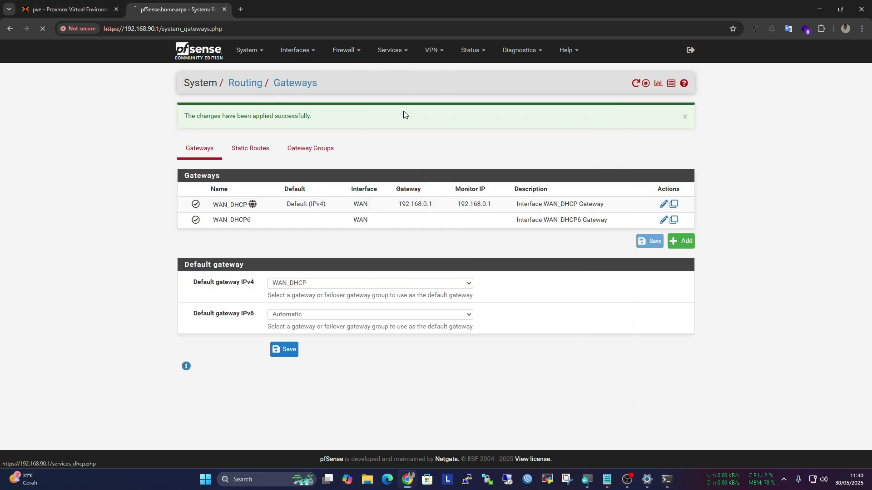
scroll(377, 134, "down", 4)
scroll(376, 131, "down", 3)
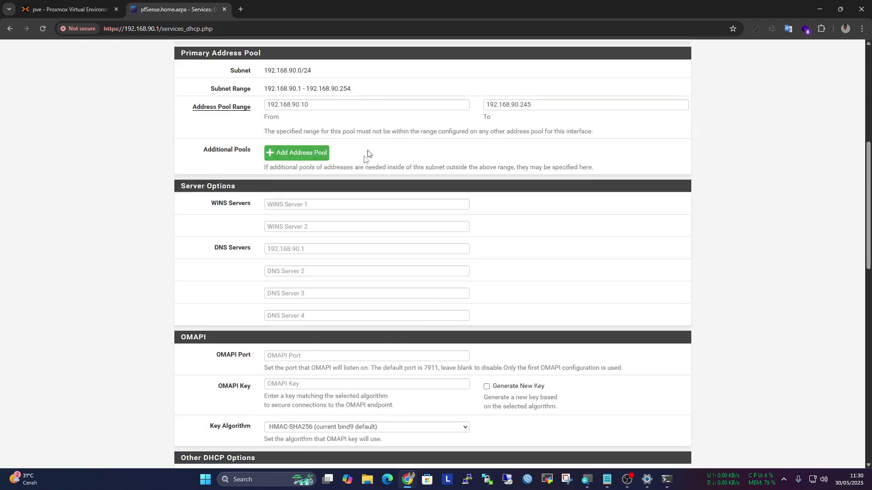
left_click(314, 249)
left_click(327, 285)
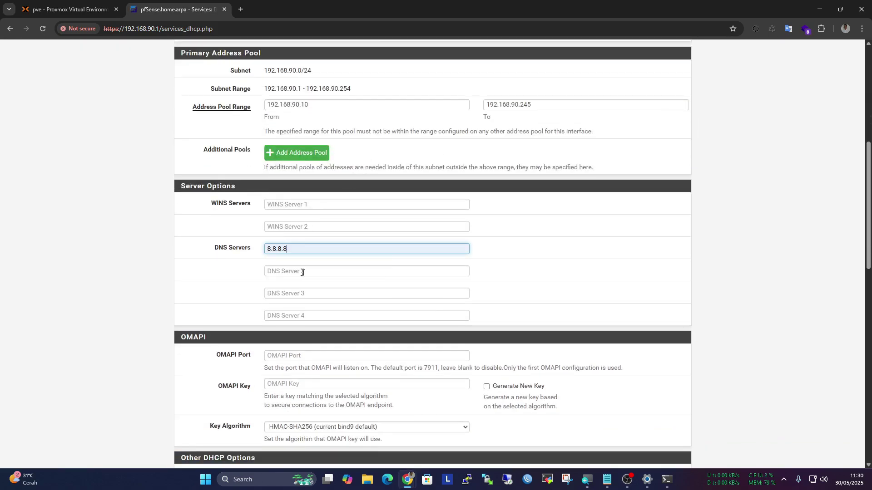
left_click(302, 272)
left_click(326, 303)
Save the DHCP server settings and apply the changes
scroll(326, 304, "down", 5)
scroll(326, 303, "down", 10)
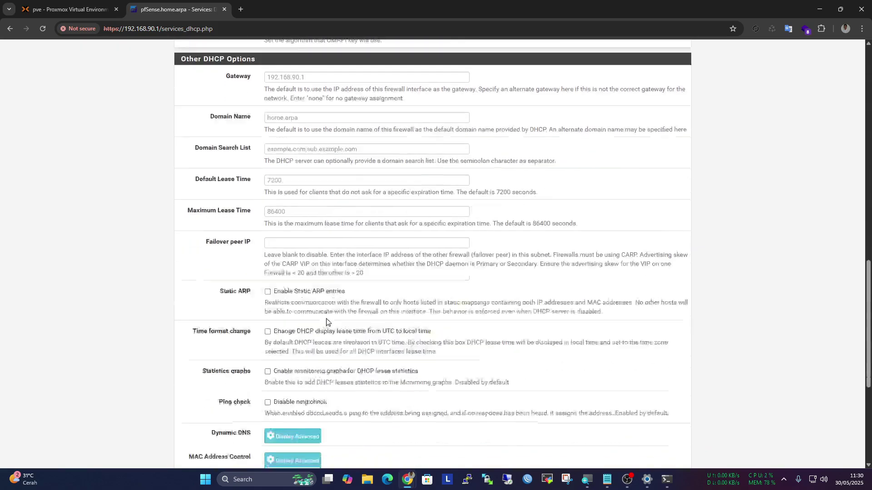
left_click(281, 362)
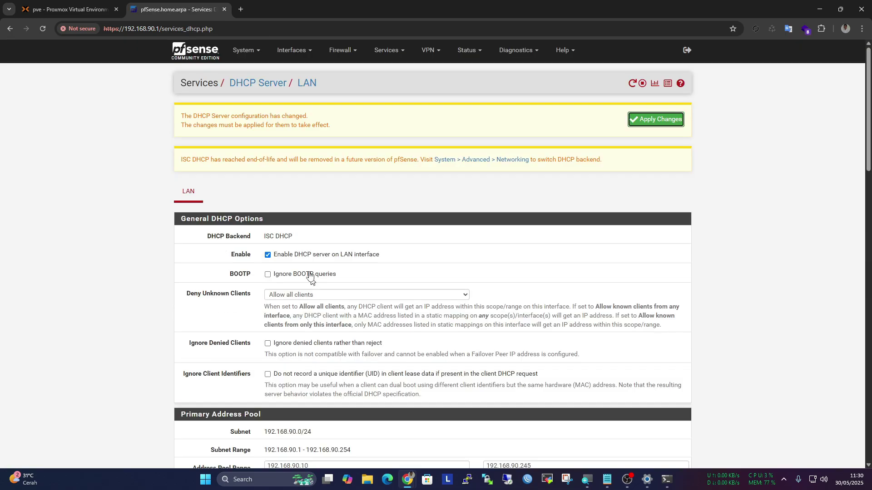
scroll(283, 230, "down", 8)
left_click_drag(300, 247, 245, 254)
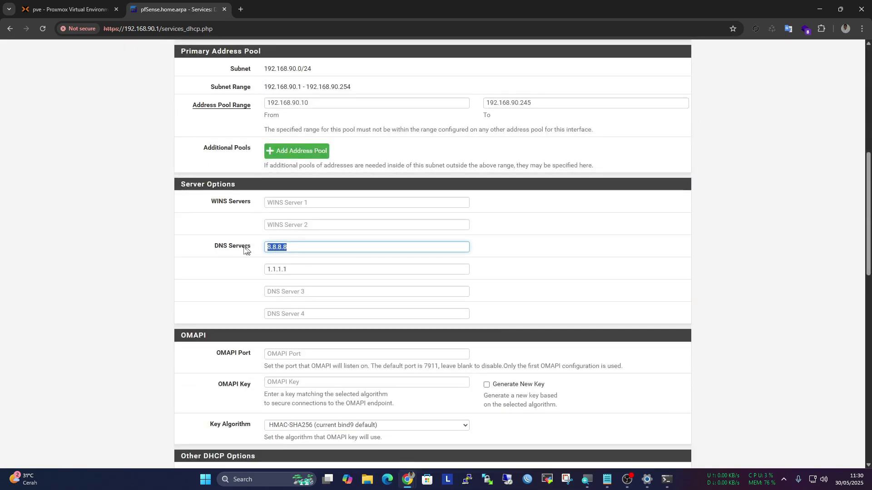
scroll(411, 224, "up", 7)
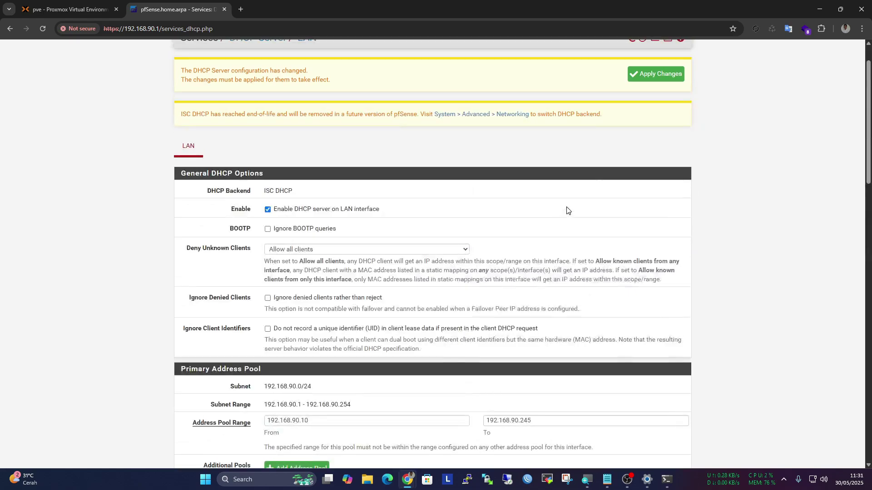
left_click(659, 78)
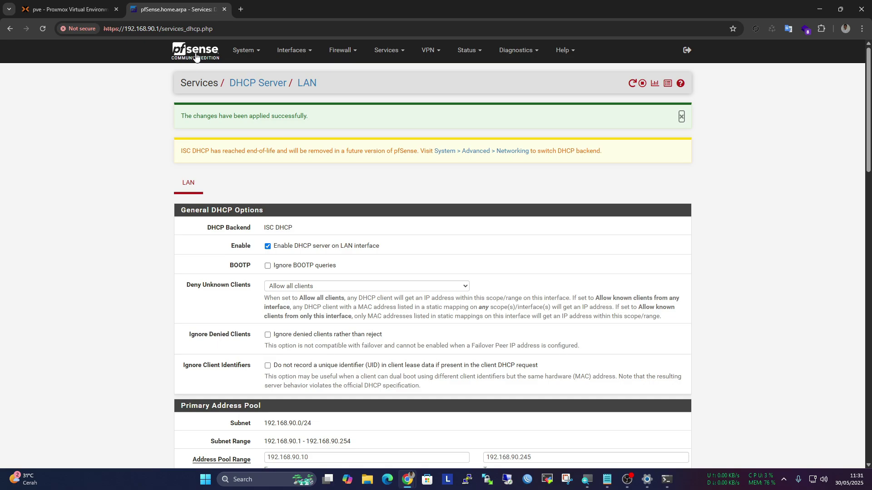
Ping google.com from the command prompt, which fails to resolve
scroll(236, 100, "down", 5)
scroll(325, 177, "up", 5)
left_click(666, 479)
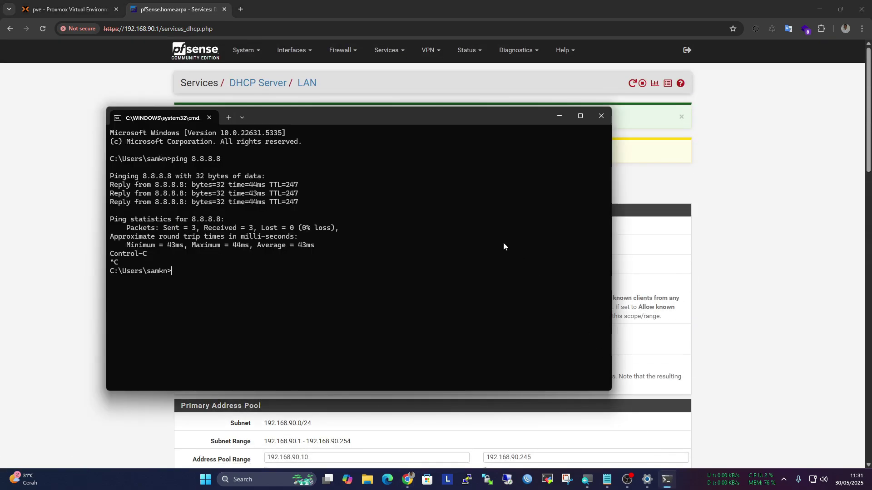
type("ping google.com")
key("Return")
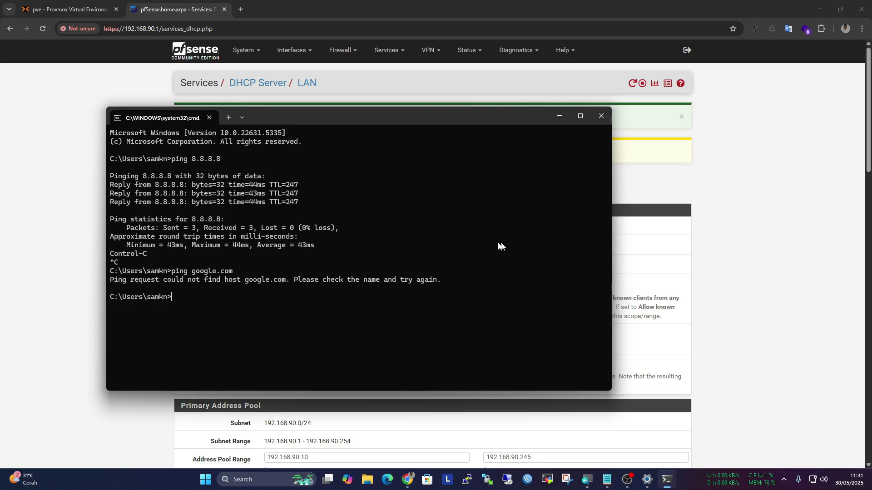
left_click(600, 115)
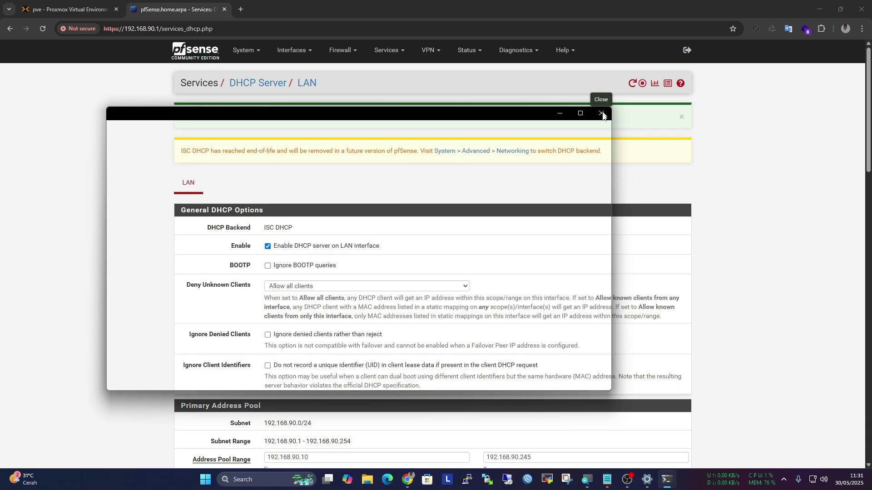
Try google.com in a new browser tab and close it when it fails
left_click(240, 9)
type("google.com")
key("Return")
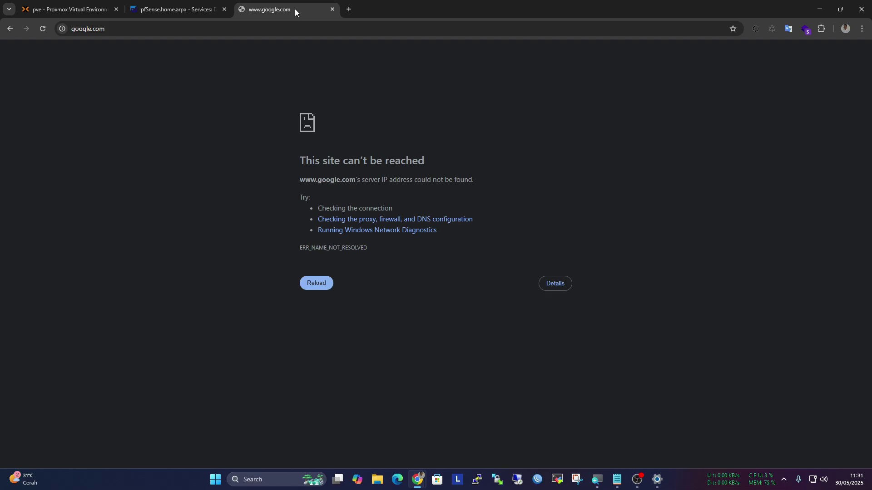
left_click(333, 10)
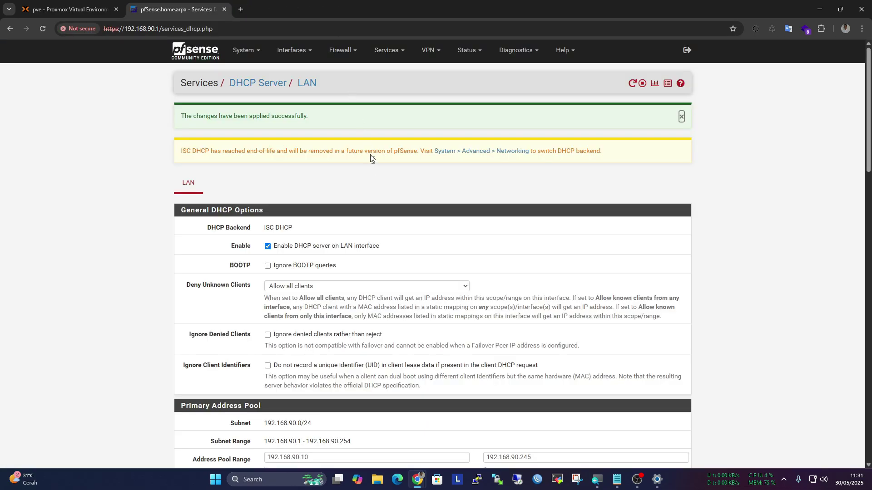
Open Interfaces > WAN and set the IPv6 configuration type to None
scroll(371, 155, "down", 5)
scroll(381, 176, "up", 10)
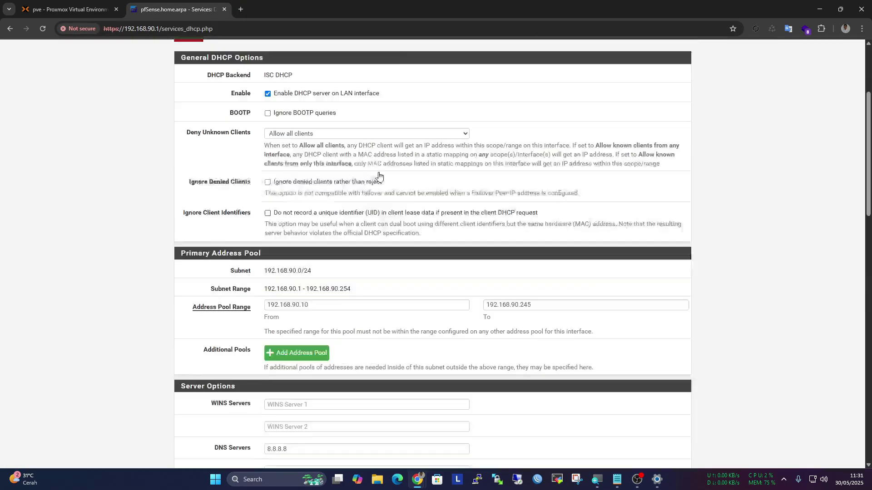
left_click(245, 51)
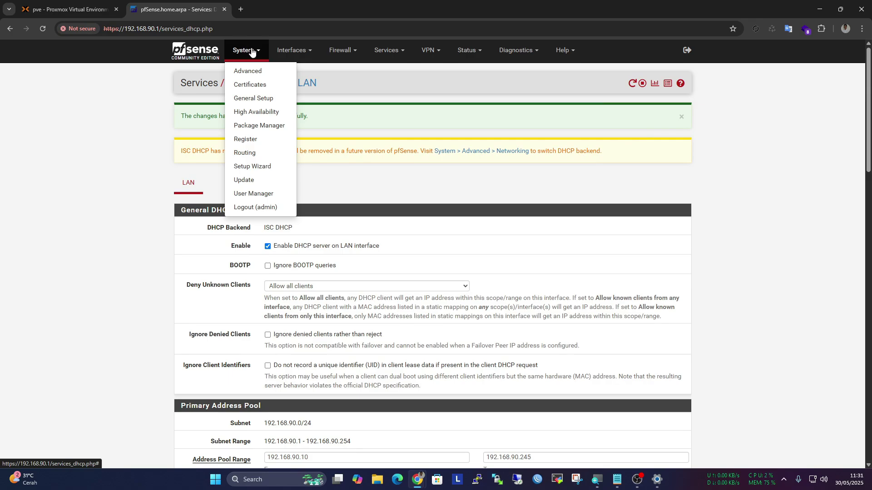
left_click(293, 50)
left_click(302, 95)
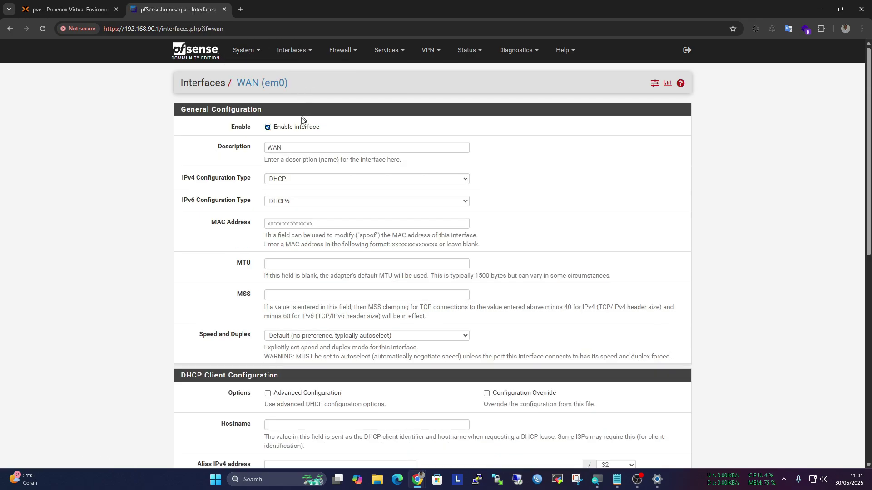
left_click(317, 200)
left_click(312, 212)
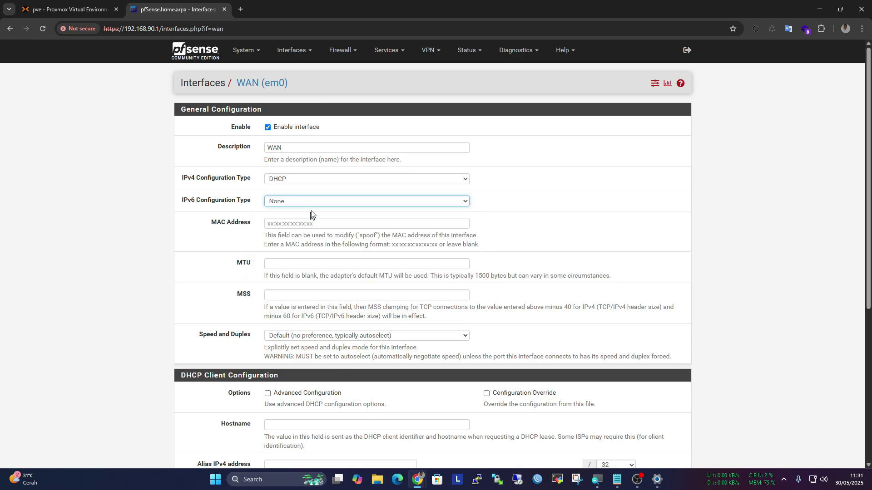
Uncheck Enable and turn off private and bogon network blocking on WAN, then save and apply
scroll(311, 213, "down", 6)
scroll(311, 214, "up", 6)
left_click(291, 128)
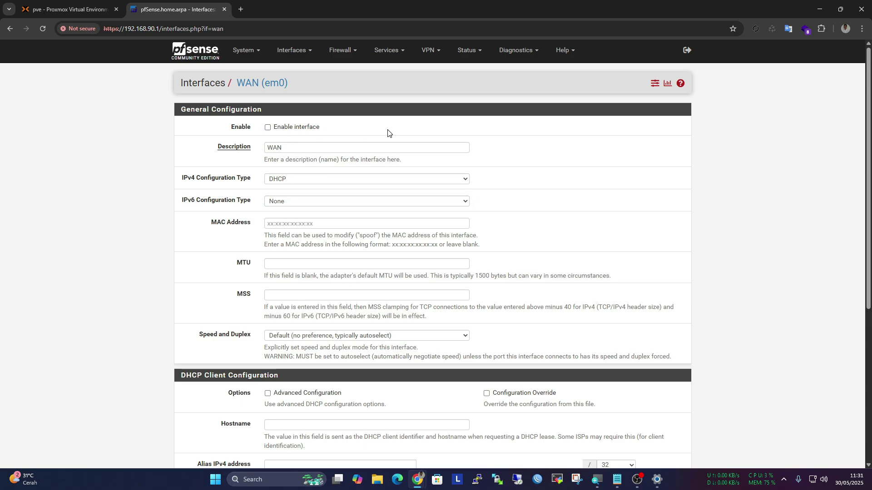
scroll(389, 133, "down", 5)
left_click(268, 307)
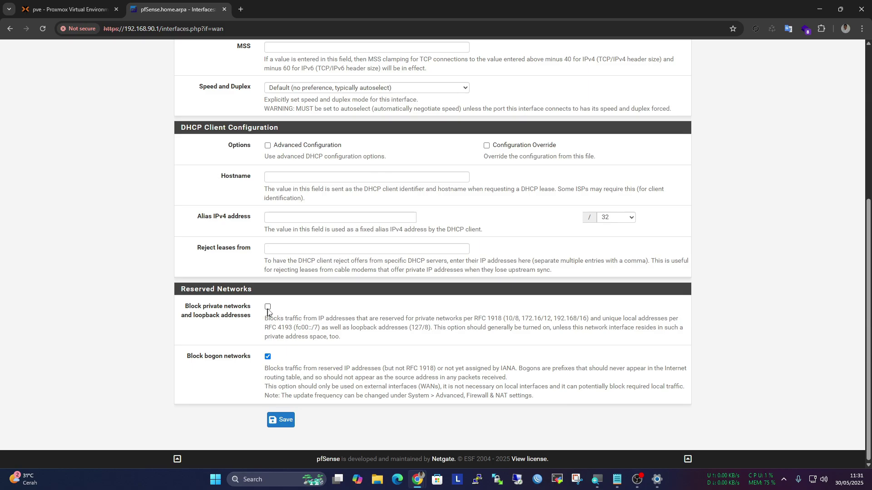
left_click(279, 420)
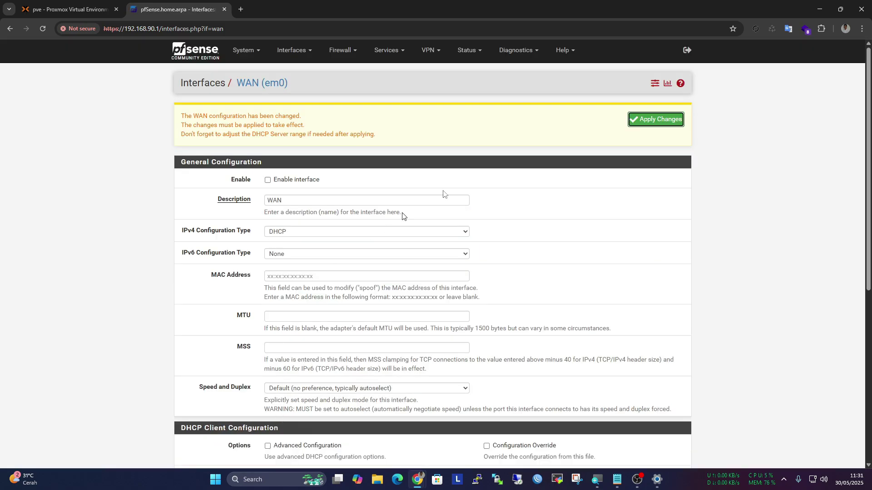
left_click(649, 122)
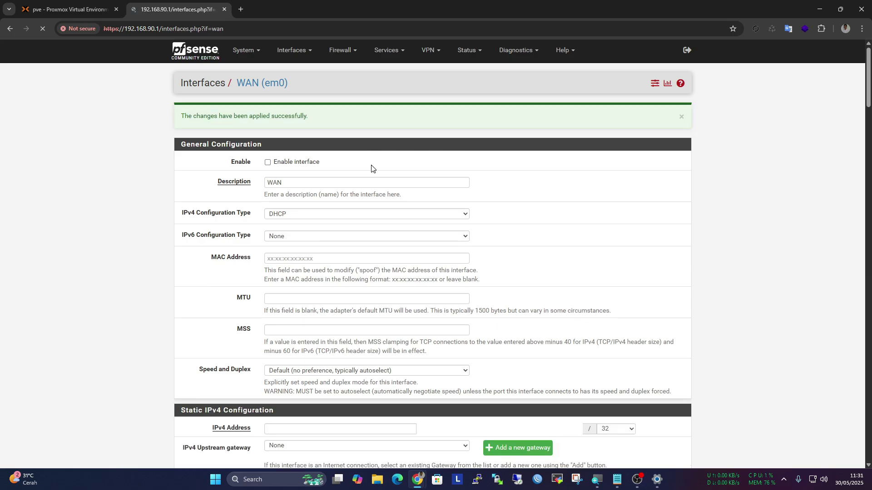
scroll(371, 169, "down", 6)
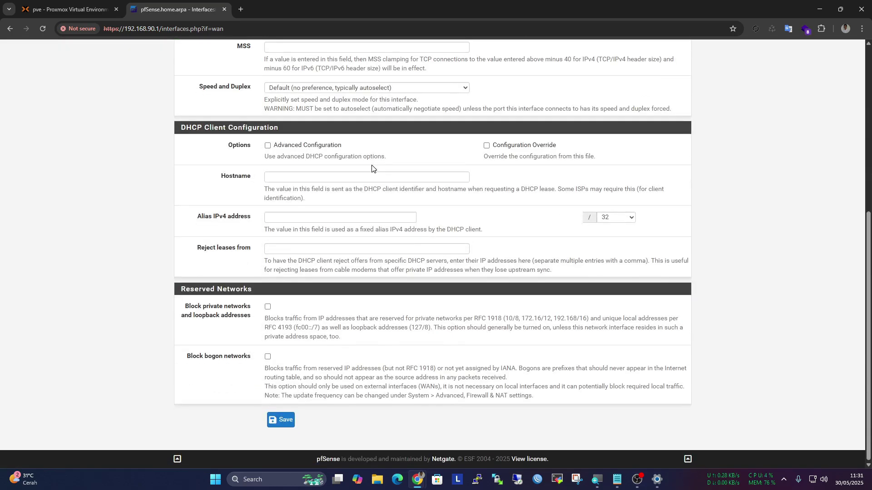
scroll(371, 168, "up", 5)
scroll(364, 163, "up", 2)
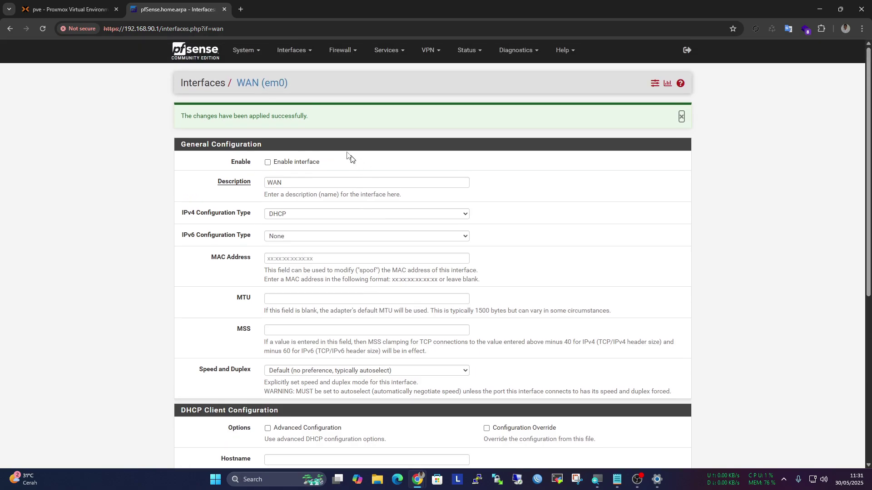
Revisit the routing Gateways and Gateway Groups pages under System > Routing
left_click(248, 56)
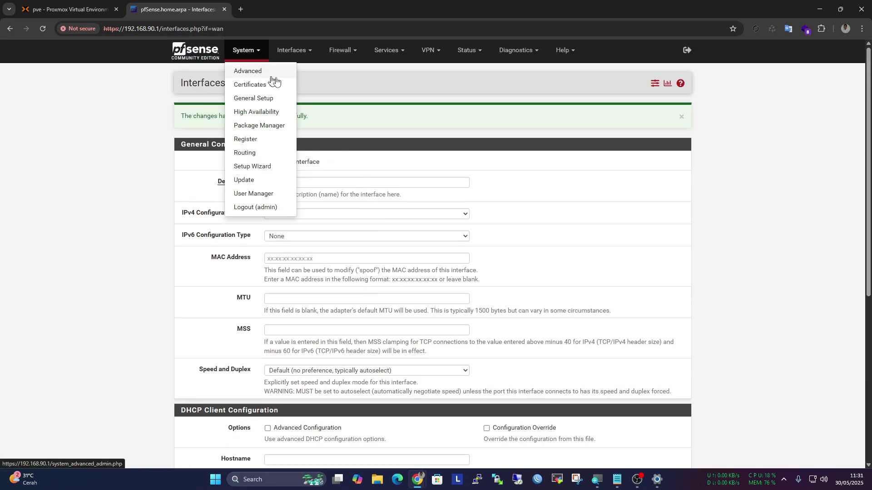
left_click(478, 120)
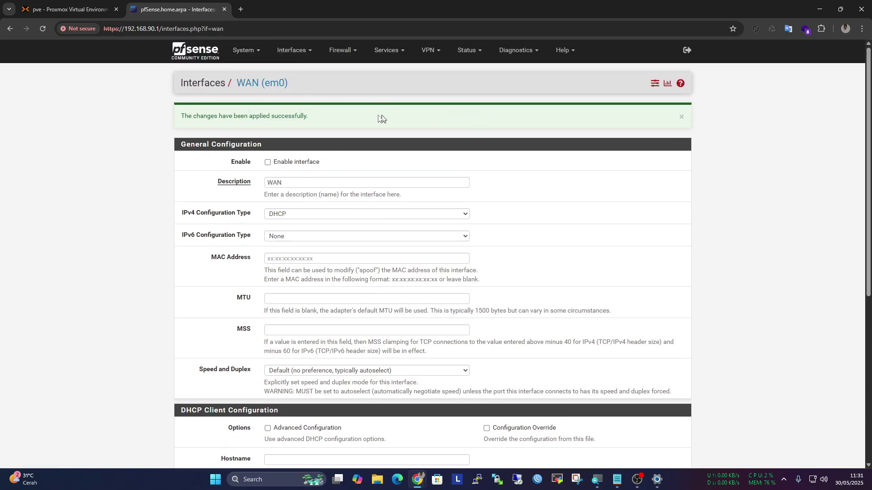
left_click(244, 55)
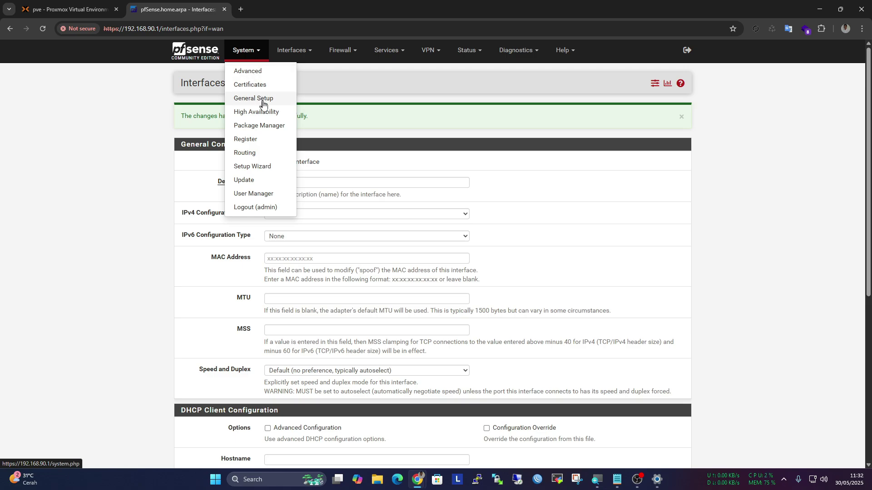
left_click(259, 154)
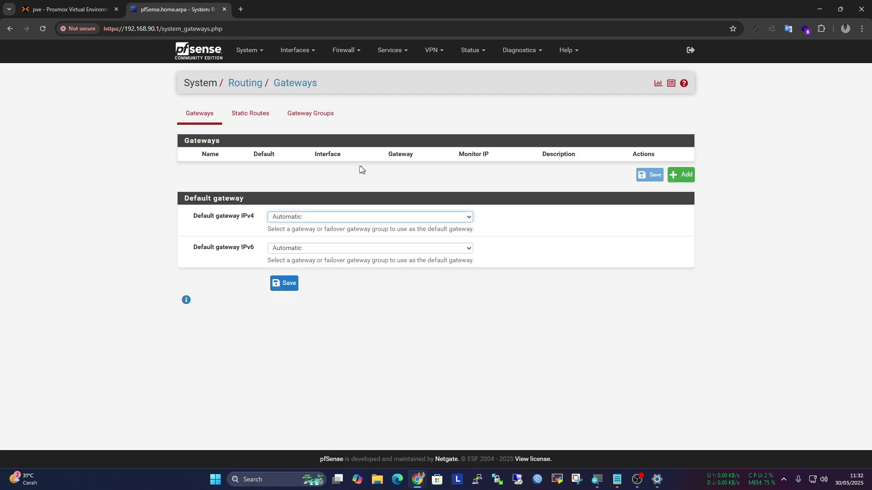
left_click(313, 115)
left_click(203, 115)
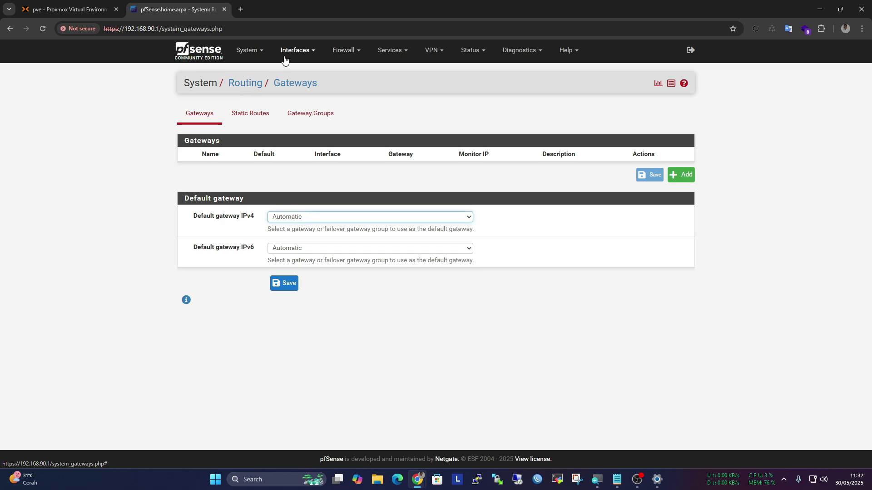
Open Interfaces > WAN (em0) and tick Enable on the interface
left_click(292, 51)
left_click(291, 93)
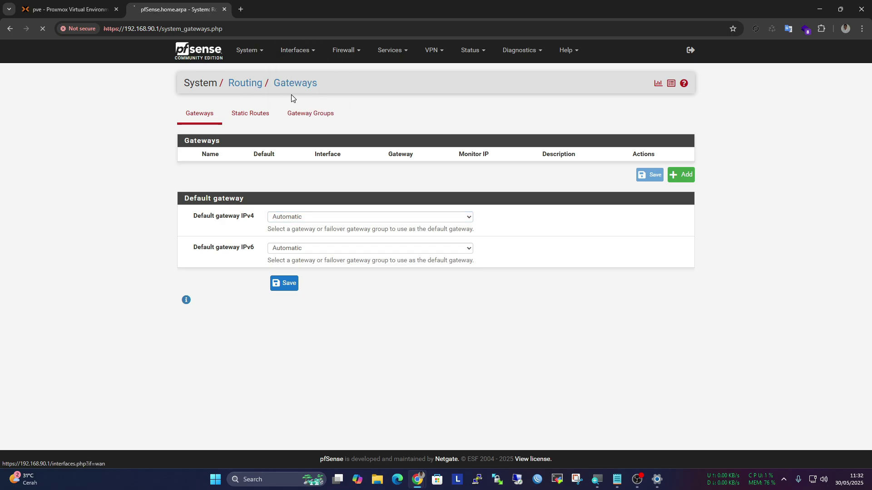
left_click(303, 128)
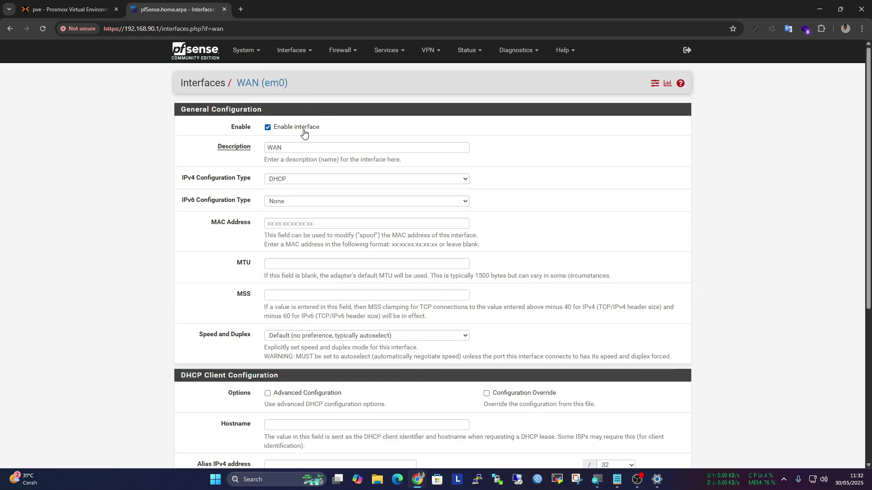
Keep WAN IPv4 configuration on DHCP, then save and apply the WAN settings
left_click(312, 180)
left_click(309, 215)
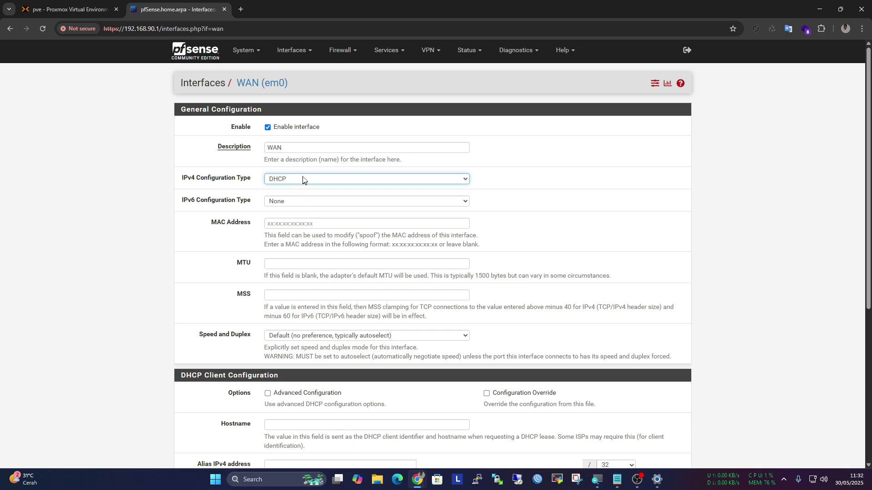
scroll(303, 180, "down", 5)
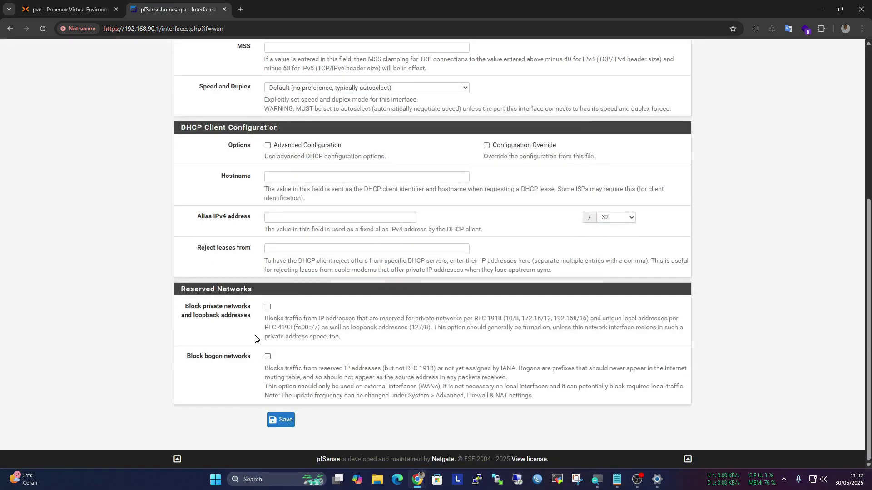
left_click(282, 419)
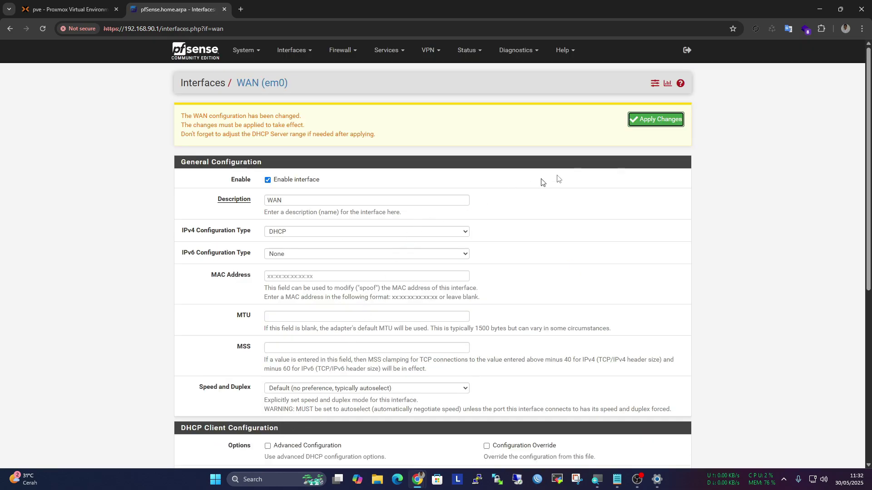
left_click(677, 125)
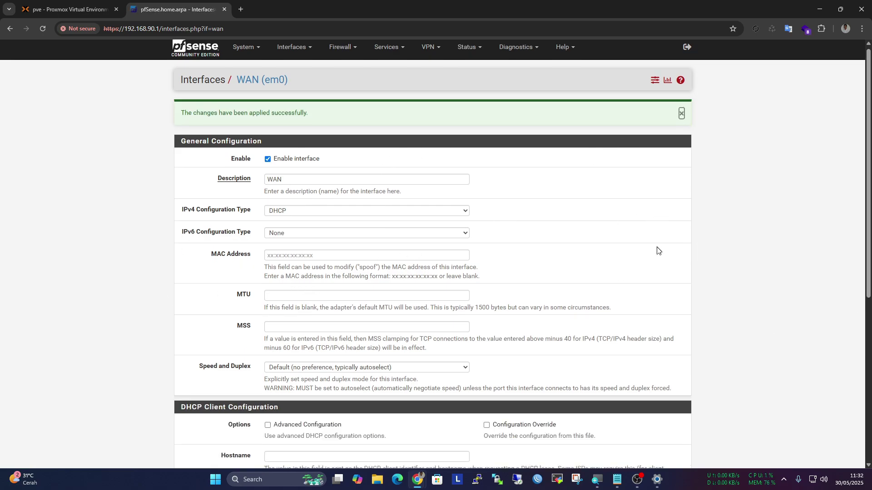
scroll(656, 250, "down", 6)
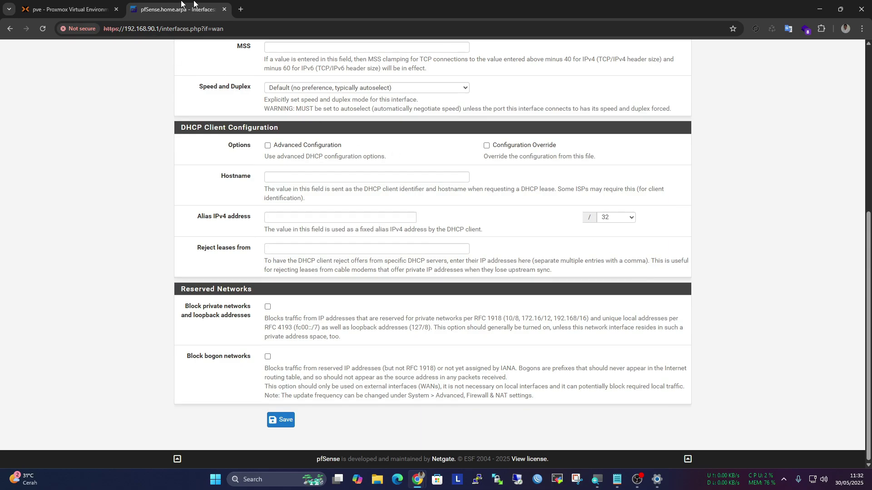
Test google.com in a new tab and close it after it fails to load
left_click(240, 9)
type("google.com")
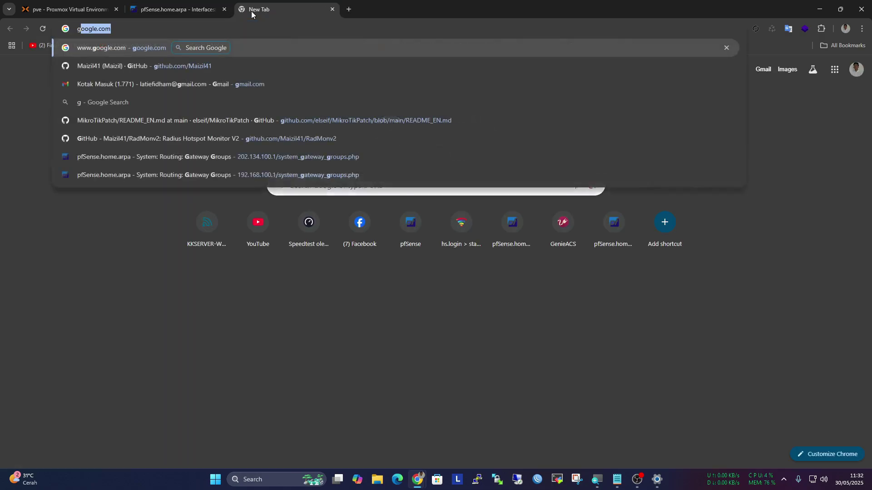
key("Return")
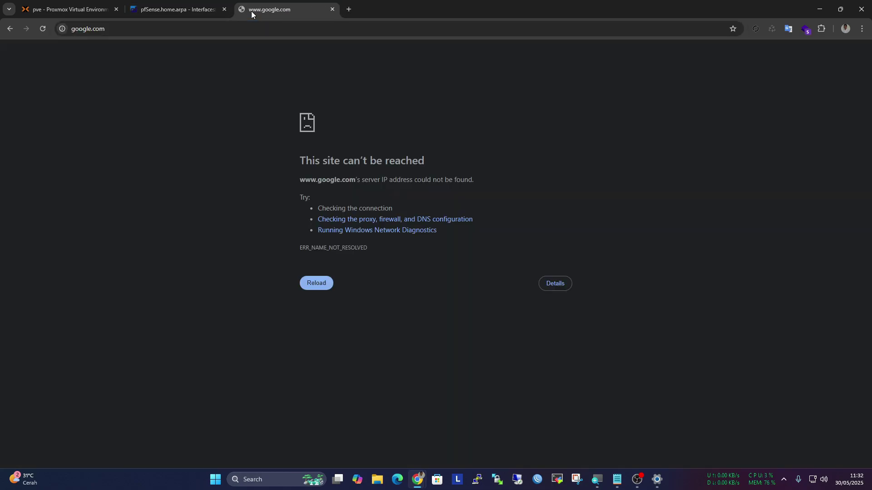
left_click(332, 9)
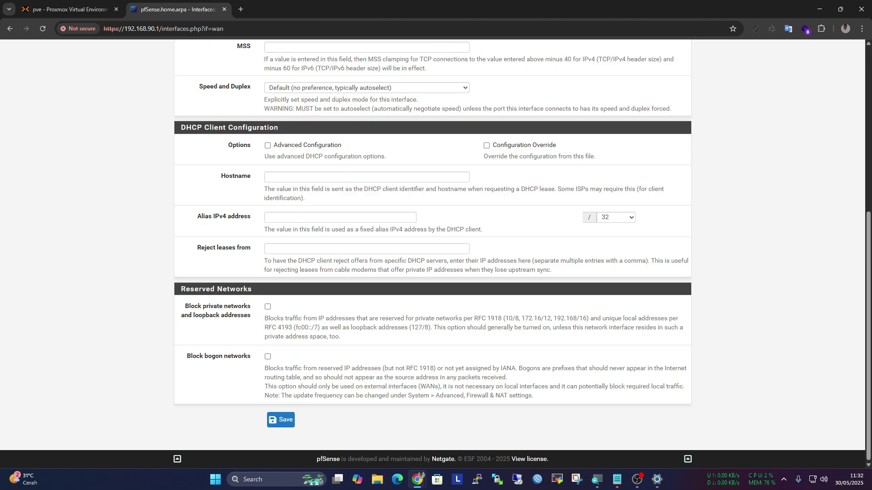
Switch the default IPv4 gateway from Automatic to WAN_DHCP, save, and apply
scroll(432, 254, "up", 5)
scroll(432, 254, "down", 5)
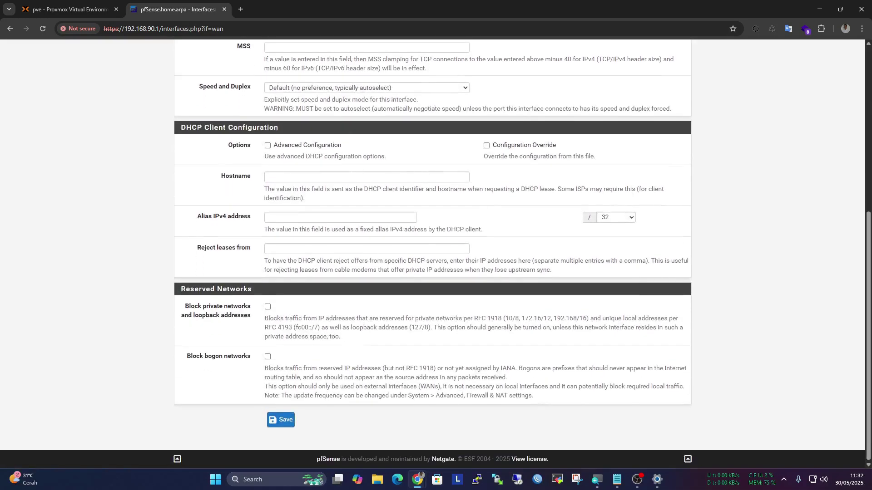
scroll(350, 175, "up", 6)
left_click(252, 51)
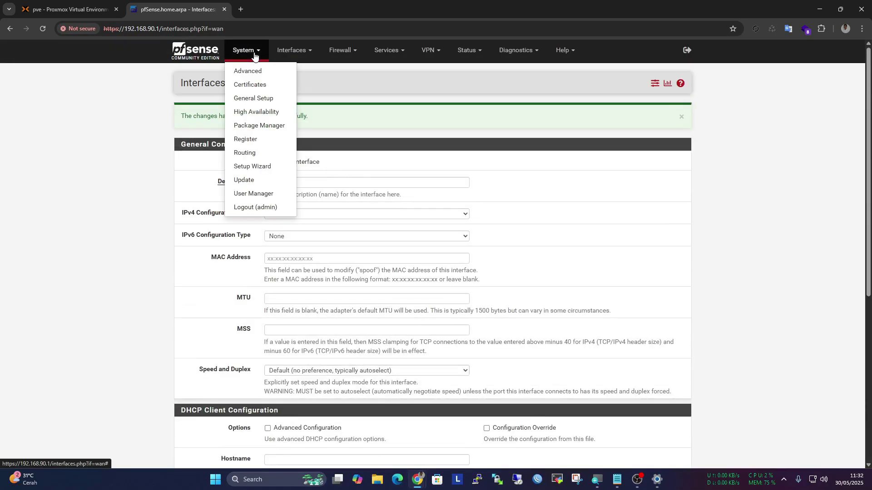
left_click(258, 153)
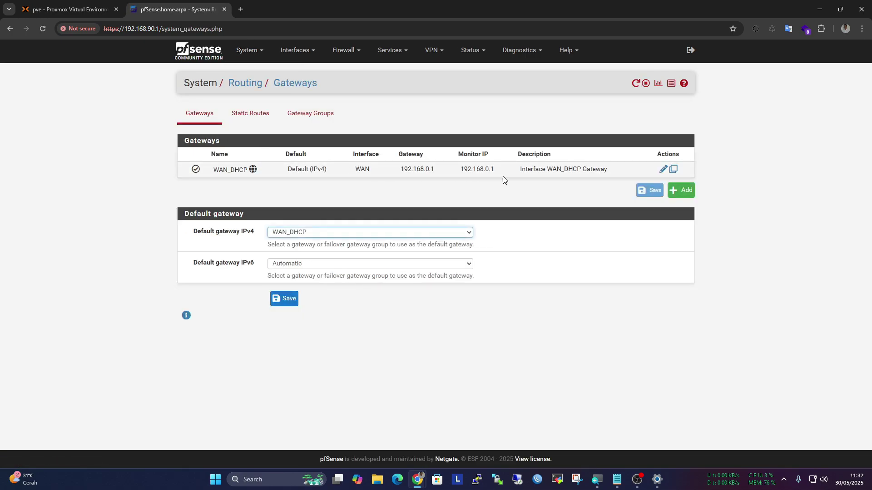
left_click(390, 233)
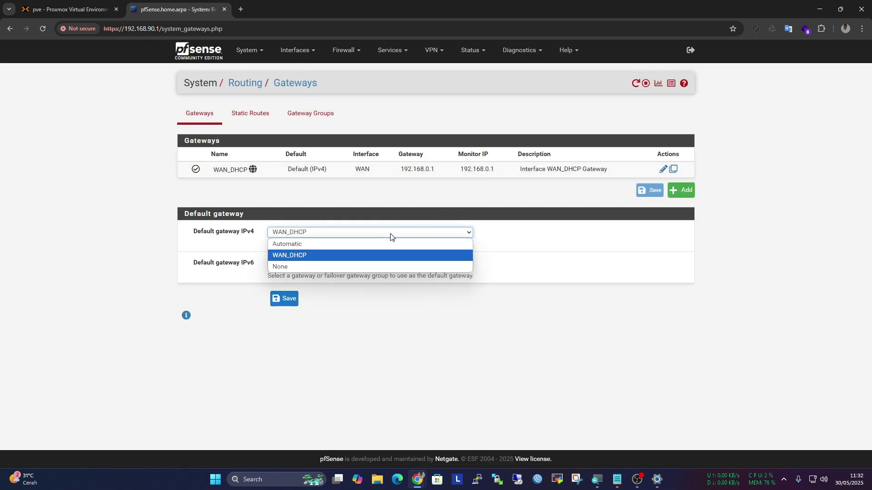
left_click(361, 247)
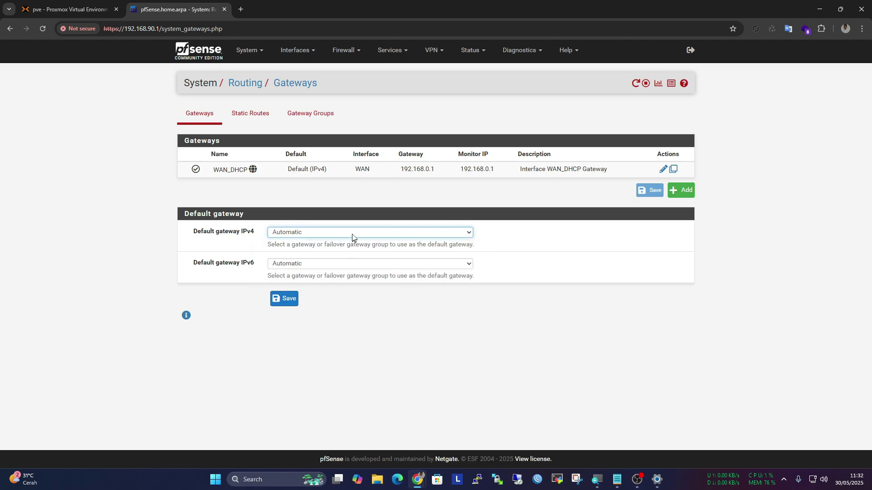
left_click(352, 233)
left_click(336, 253)
left_click(284, 298)
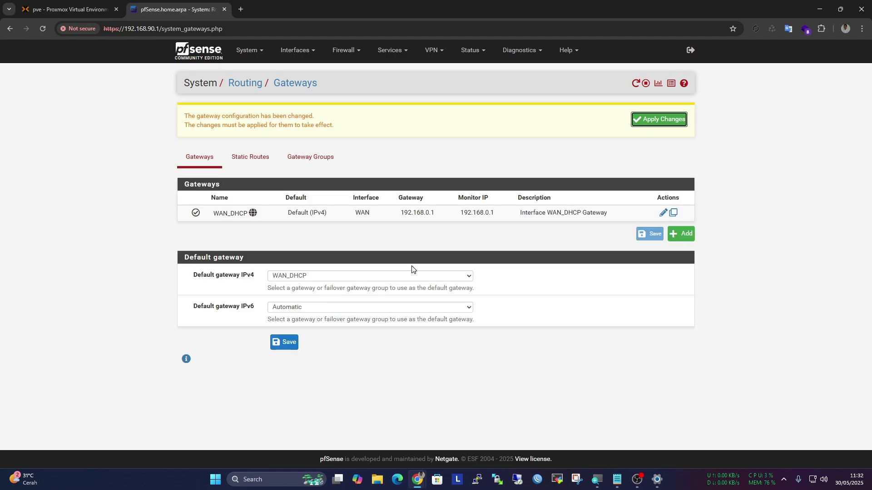
left_click(671, 120)
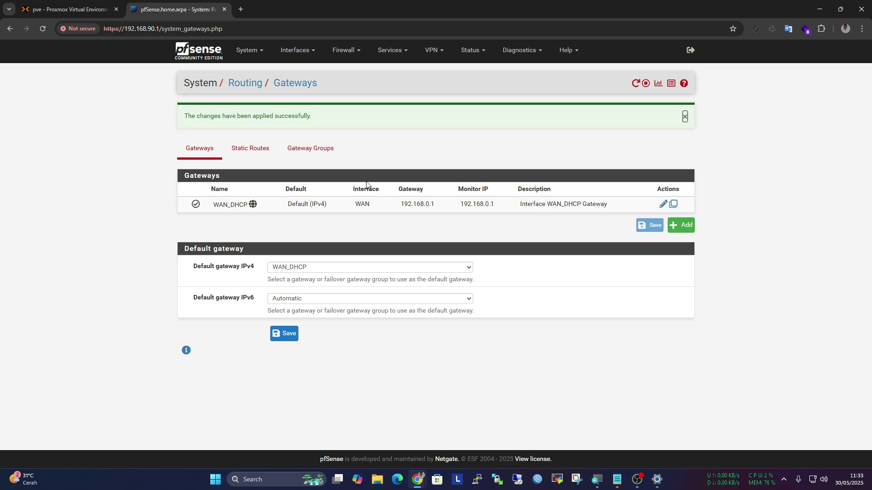
Check Static Routes and Gateway Groups, then test facebook.com in a new tab, which fails
left_click(244, 148)
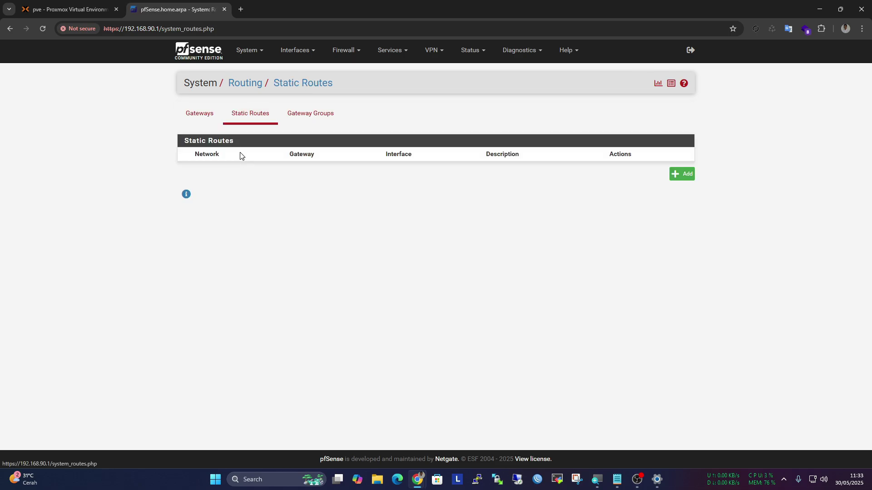
left_click(310, 118)
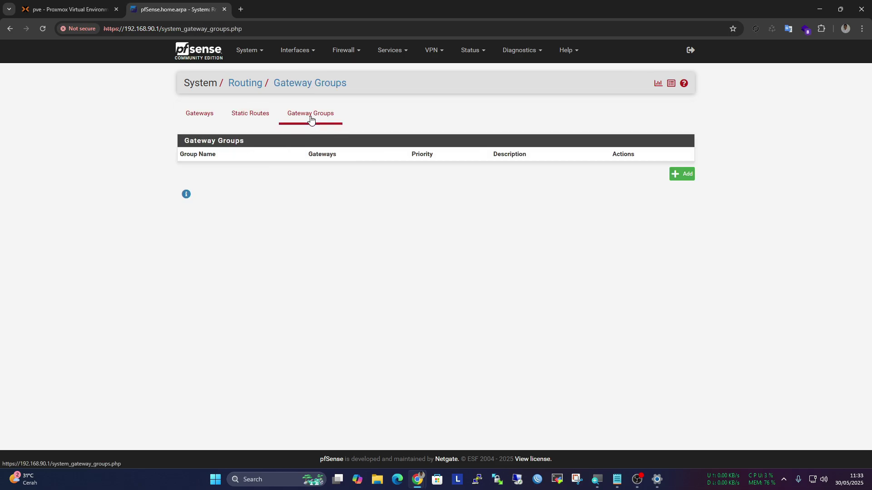
left_click(241, 9)
type("face")
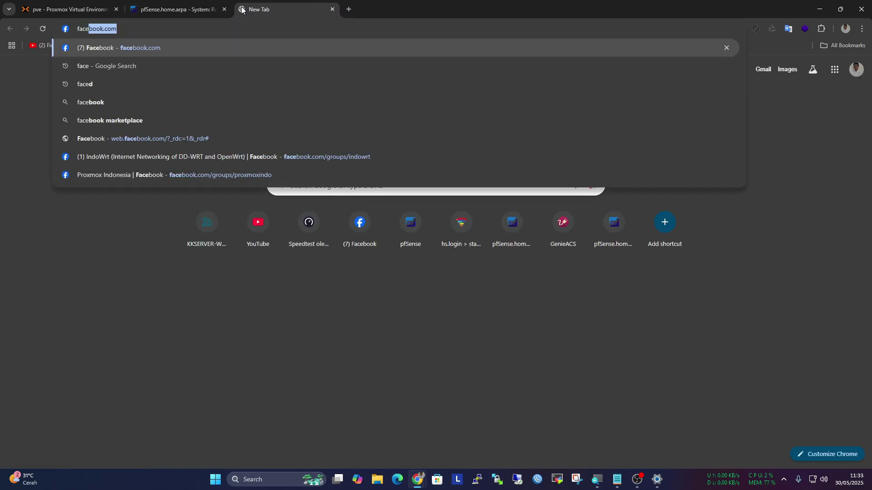
key("Return")
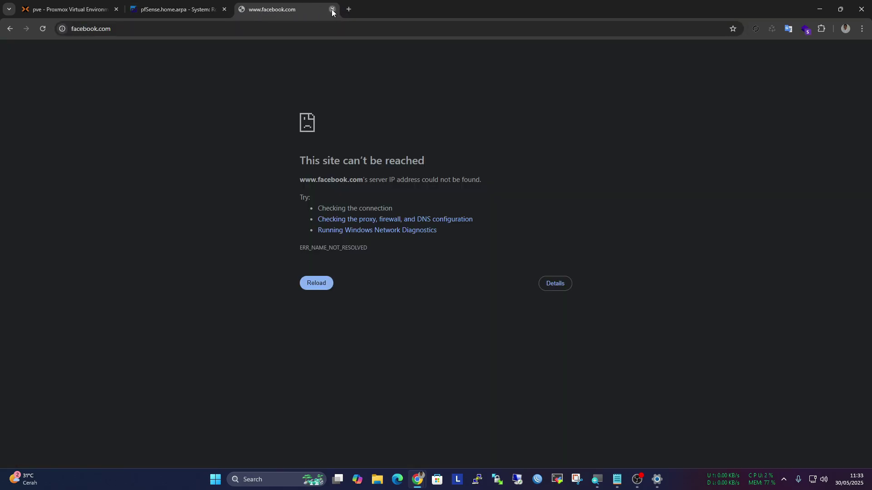
left_click(332, 10)
left_click(390, 52)
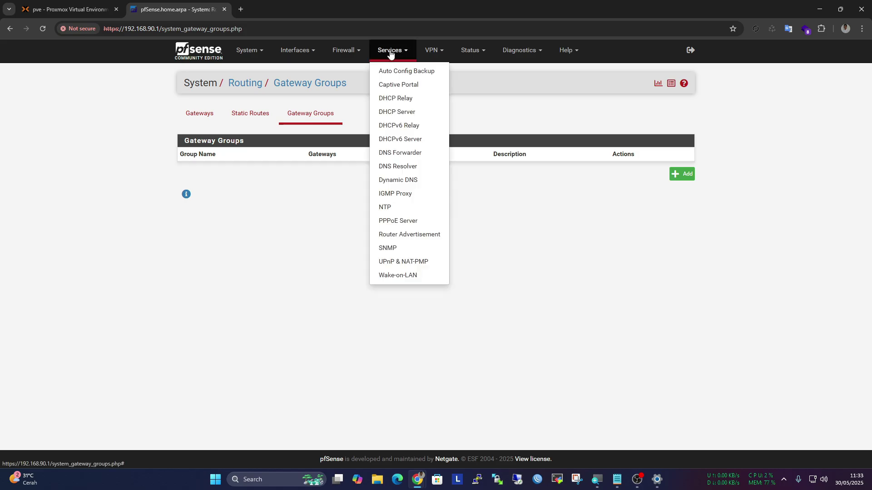
Open the LAN DHCP server settings and review the 8.8.8.8 DNS server entry
left_click(421, 112)
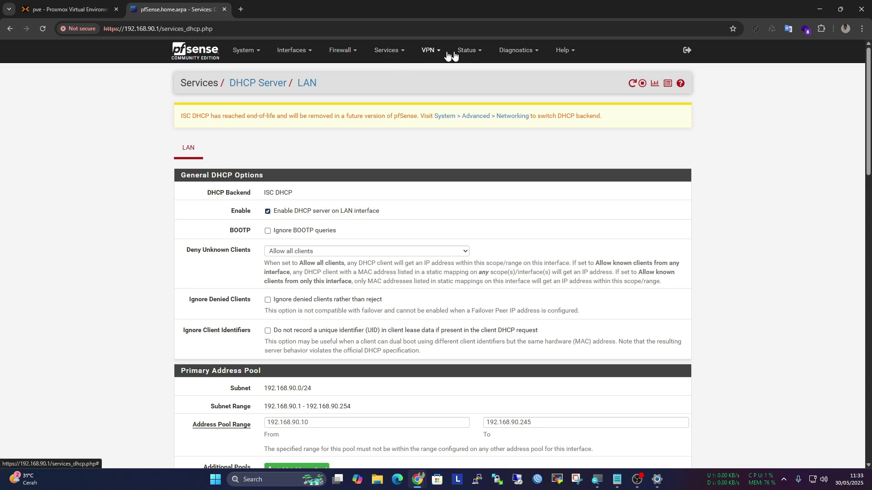
left_click(388, 51)
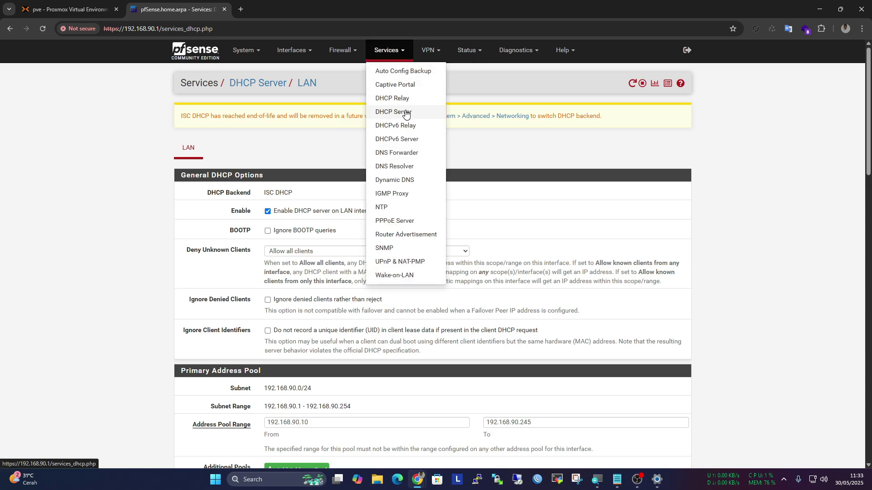
left_click(405, 113)
scroll(392, 120, "down", 2)
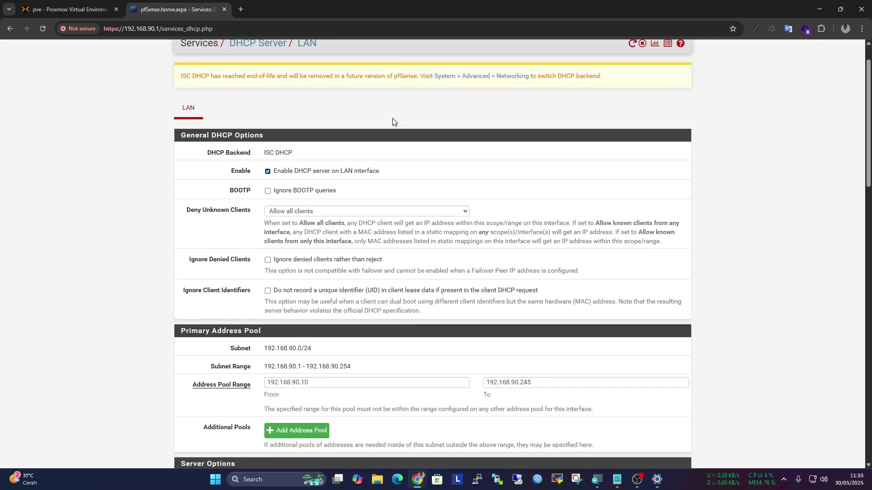
scroll(392, 122, "down", 3)
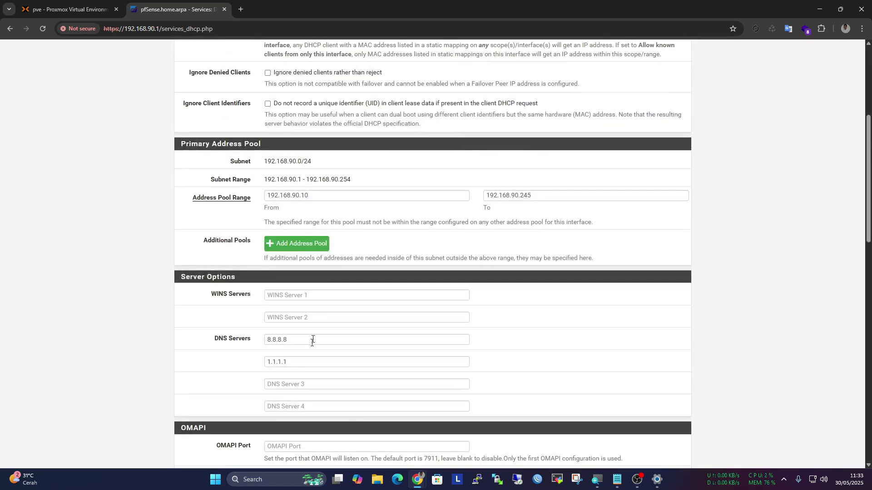
left_click_drag(290, 362, 248, 343)
scroll(250, 347, "down", 4)
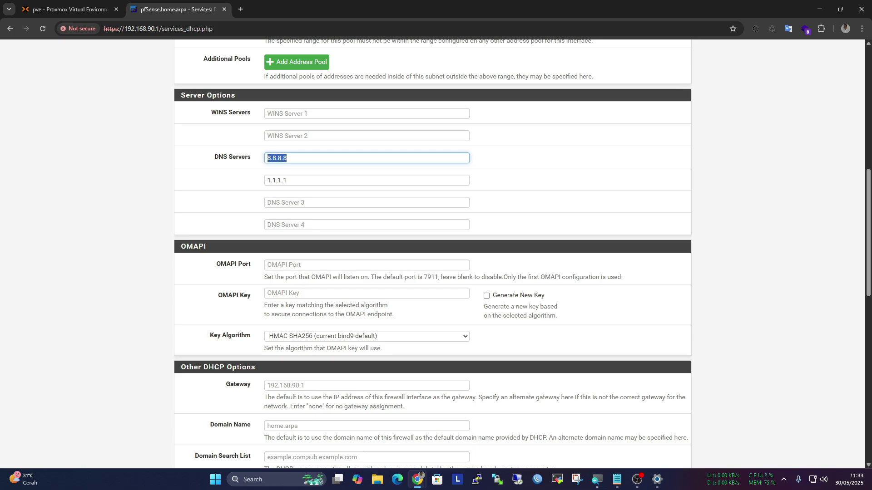
scroll(431, 255, "down", 3)
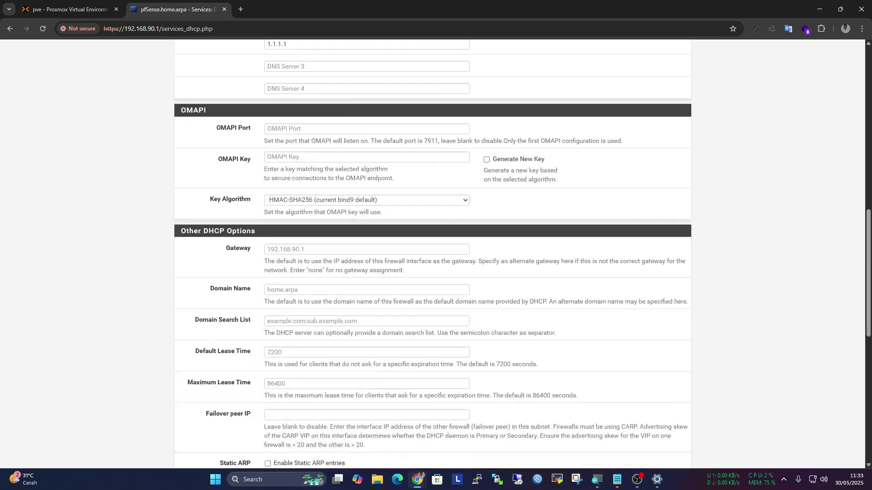
Enter 192.168.0.1 as the LAN DHCP gateway and save, triggering the subnet error
left_click(319, 250)
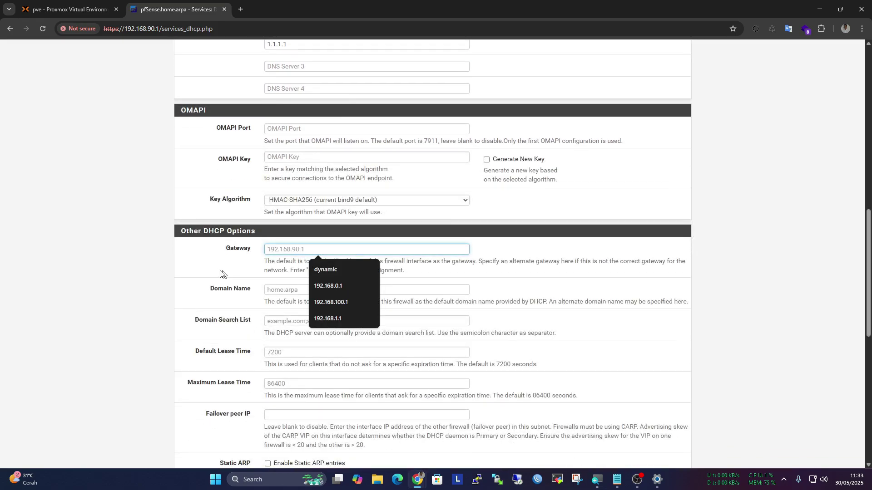
left_click(193, 266)
left_click(279, 250)
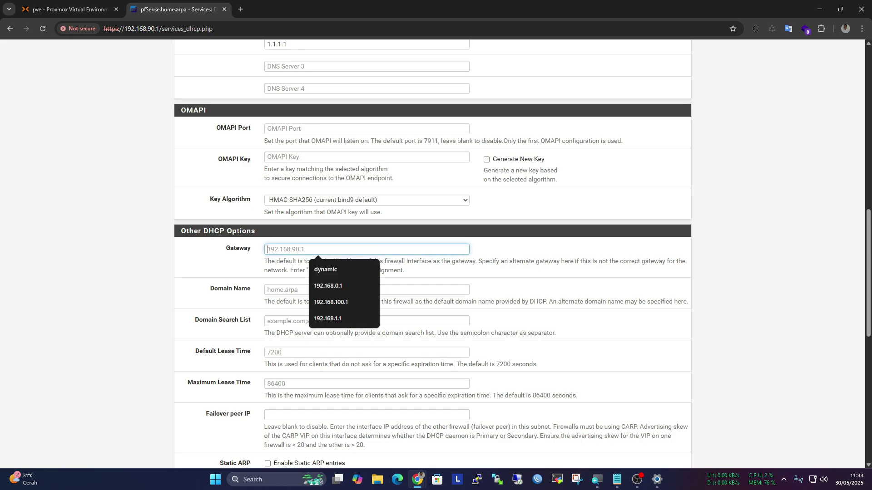
left_click(341, 285)
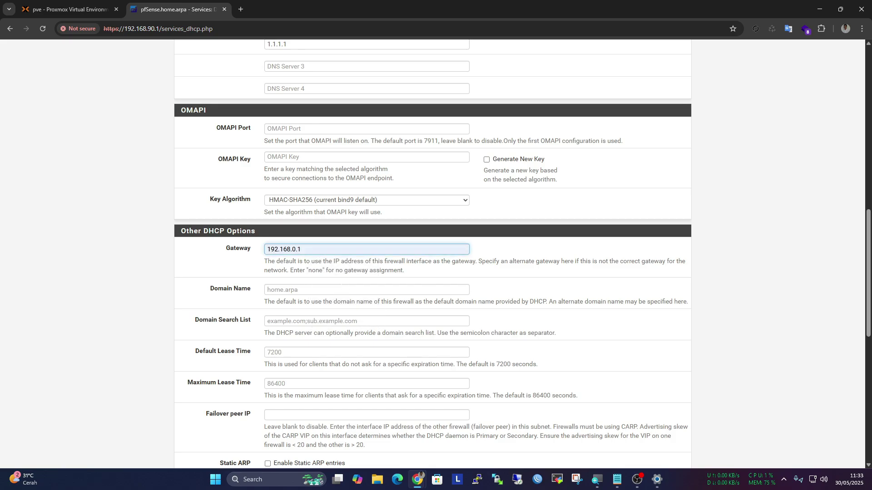
scroll(301, 203, "down", 6)
scroll(301, 203, "up", 4)
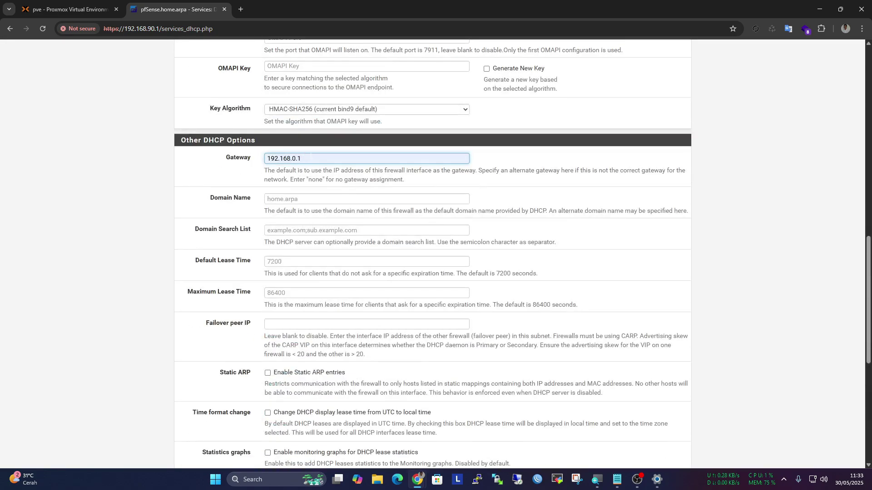
key("ctrl+a")
scroll(252, 195, "down", 7)
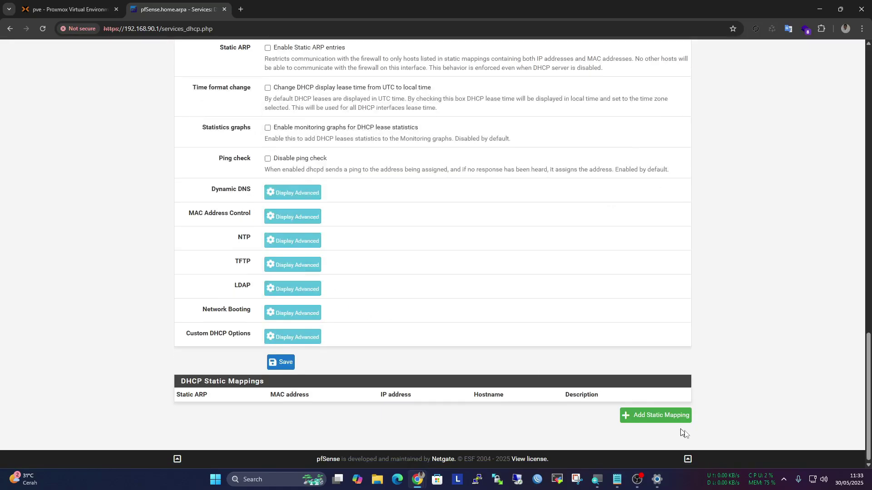
left_click(286, 362)
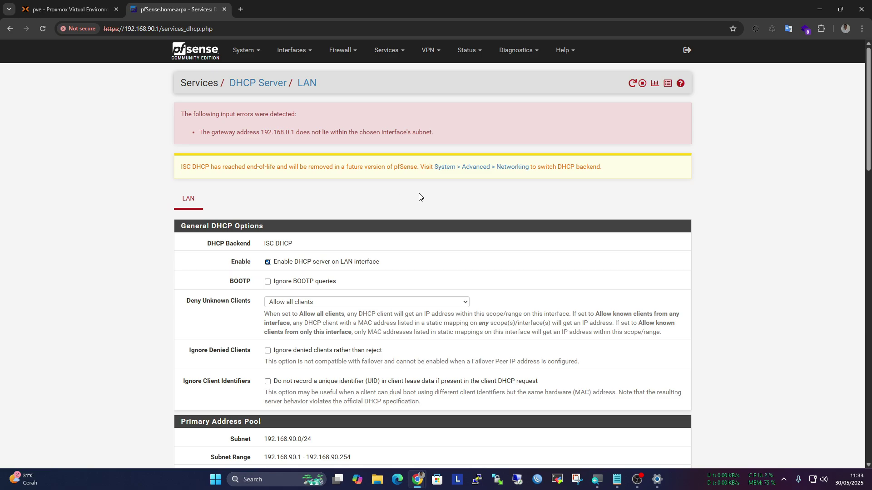
Select Kea DHCP as Server Backend in System > Advanced > Networking, save, and return to the Dashboard
left_click(474, 171)
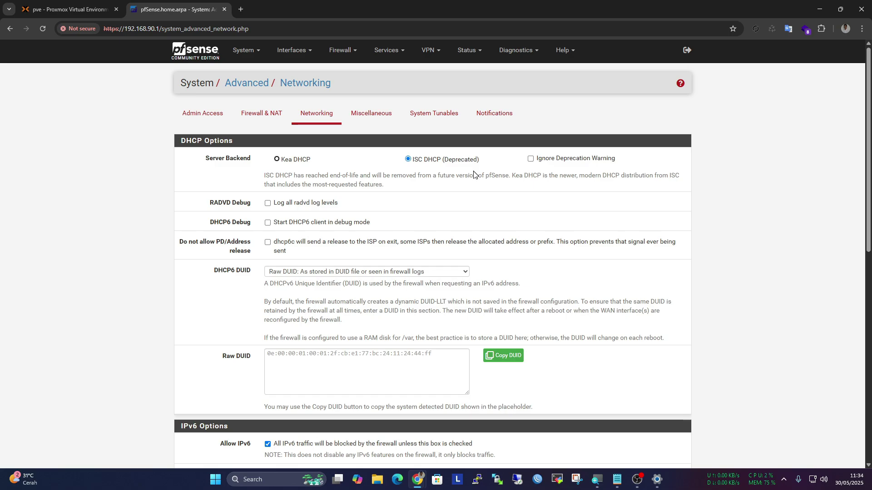
left_click(252, 59)
left_click(248, 70)
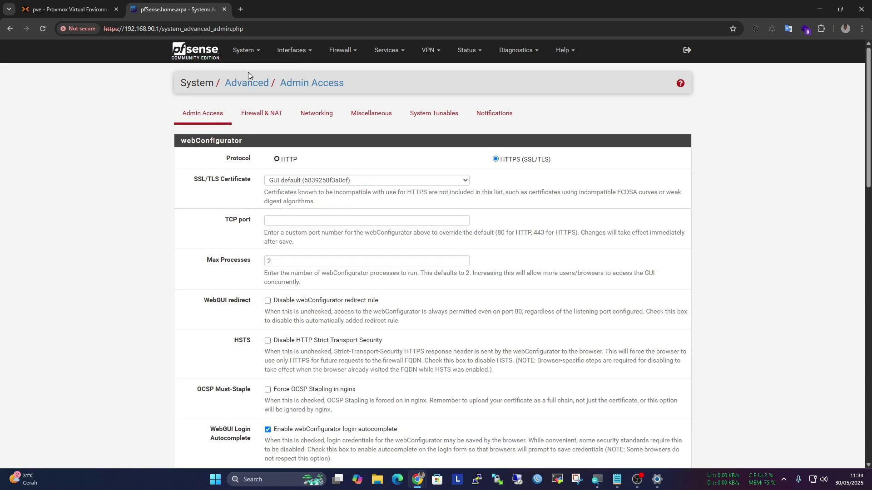
left_click(317, 113)
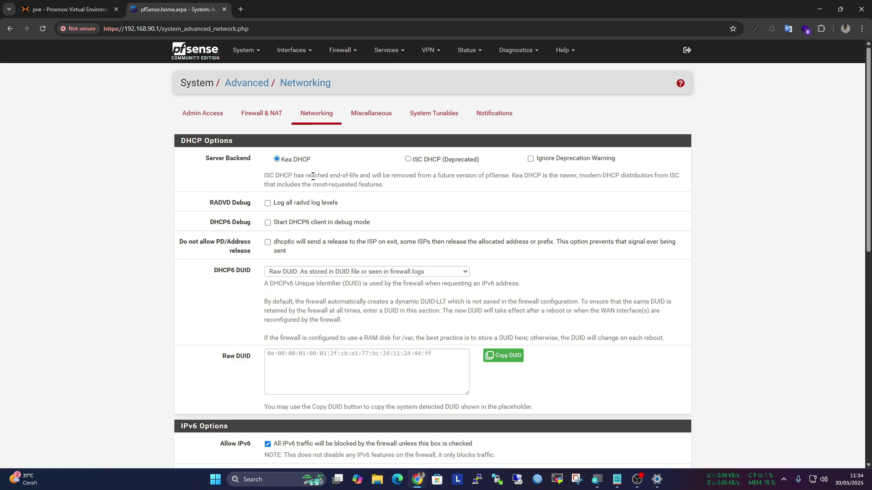
scroll(313, 180, "down", 7)
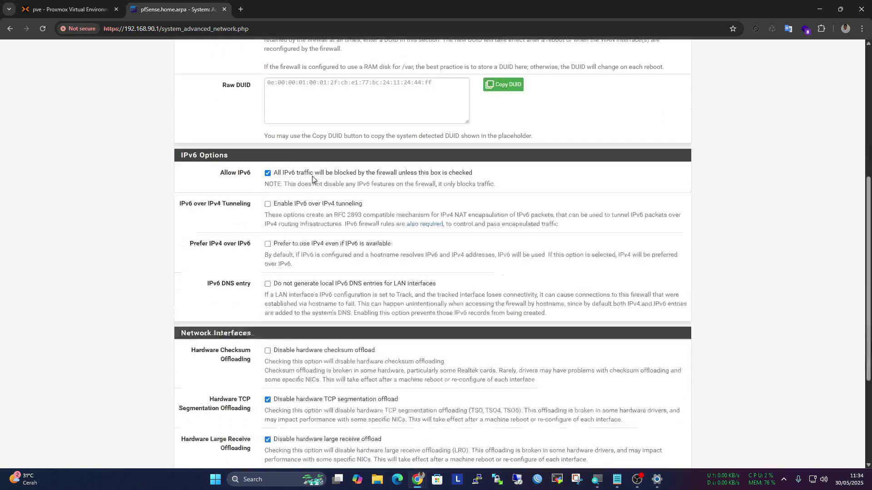
scroll(313, 180, "down", 2)
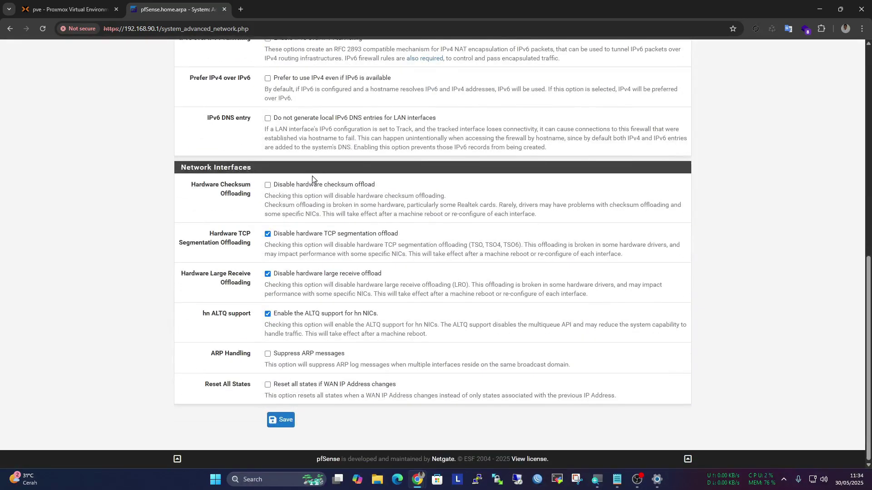
scroll(416, 189, "up", 5)
scroll(416, 190, "down", 5)
left_click(279, 419)
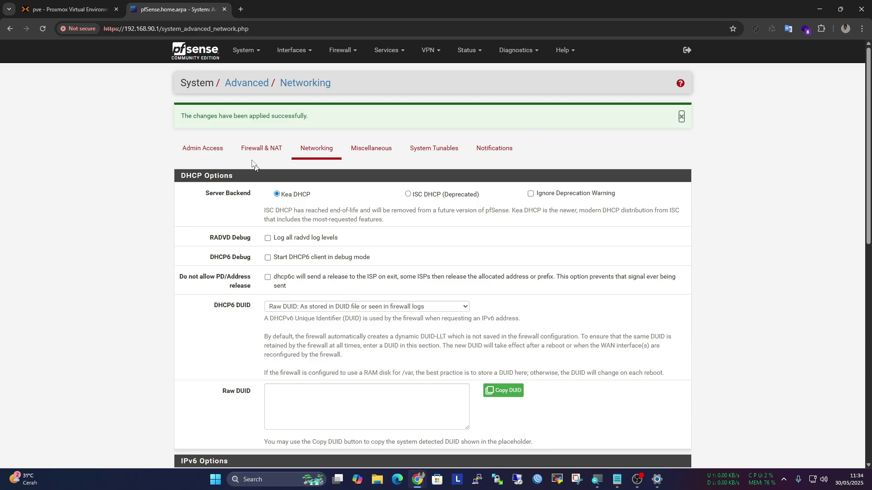
left_click(213, 59)
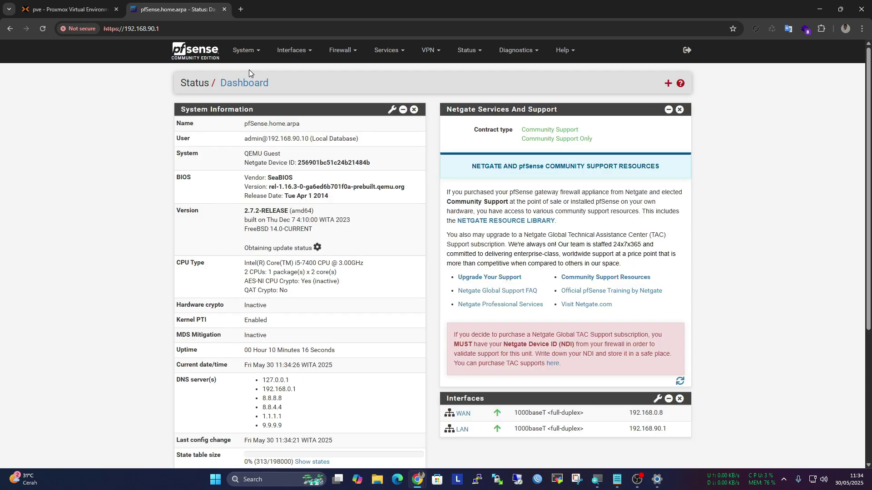
scroll(252, 72, "down", 5)
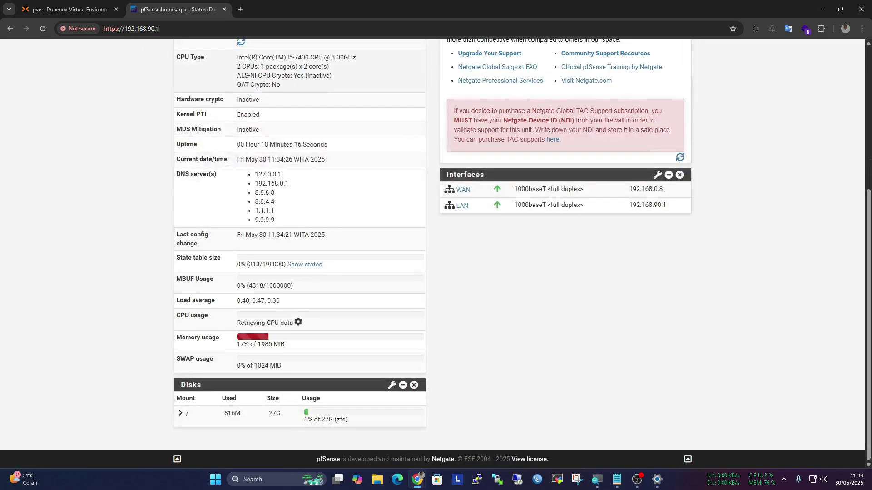
scroll(252, 82, "up", 5)
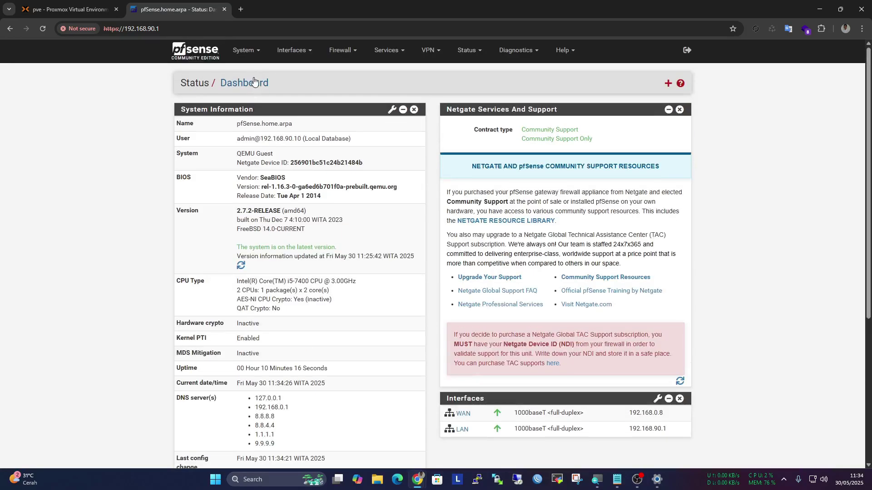
left_click(242, 9)
type("go")
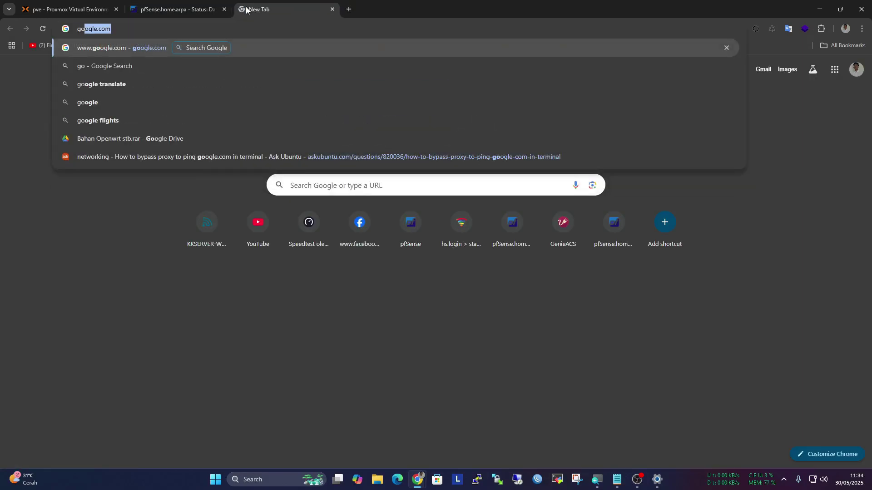
key("Return")
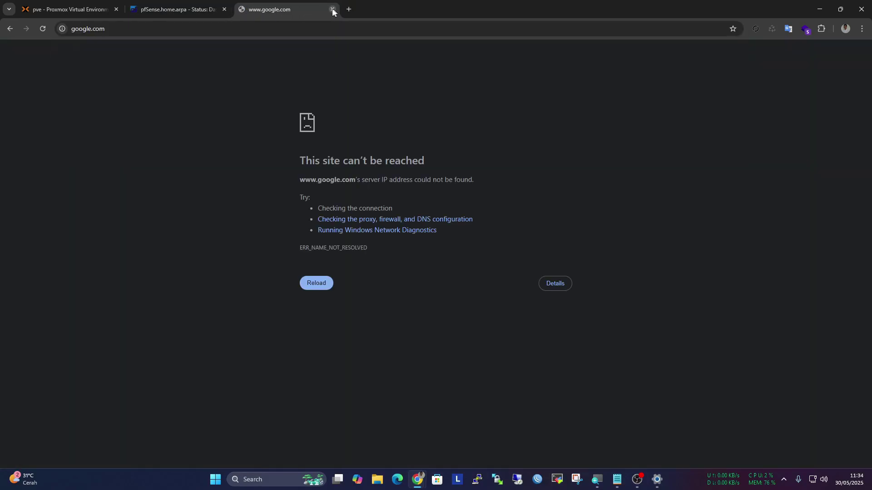
left_click(332, 9)
scroll(517, 275, "down", 4)
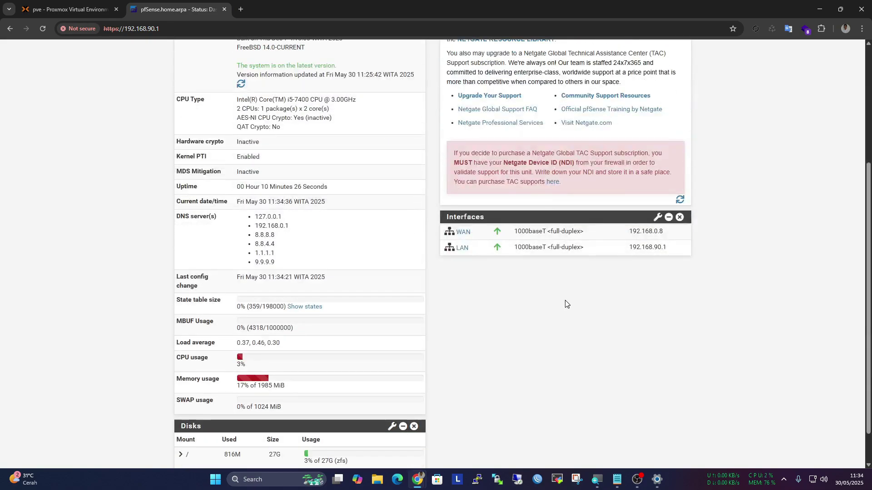
scroll(566, 315, "up", 4)
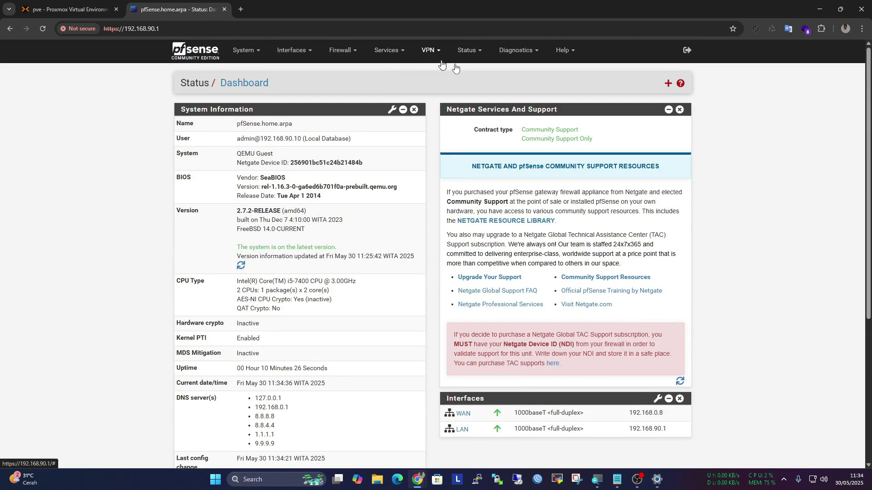
Open the WAN_DHCP gateway under System > Routing > Gateways and review its settings
left_click(244, 50)
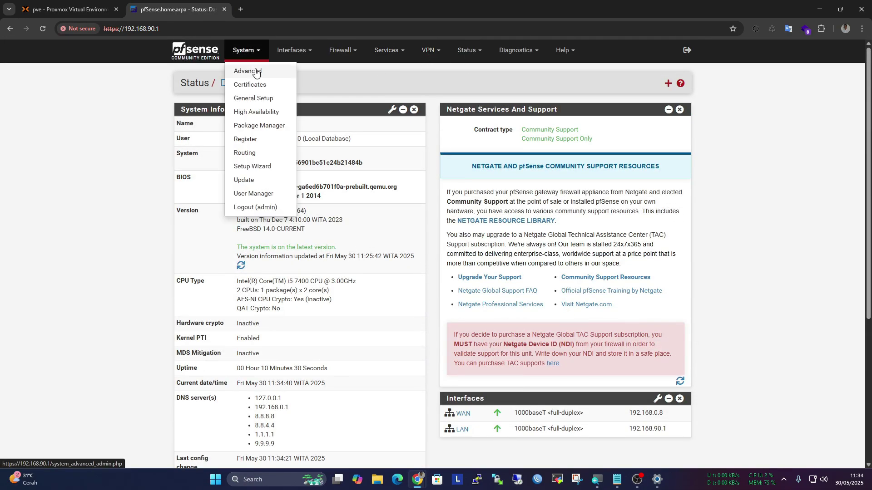
left_click(266, 155)
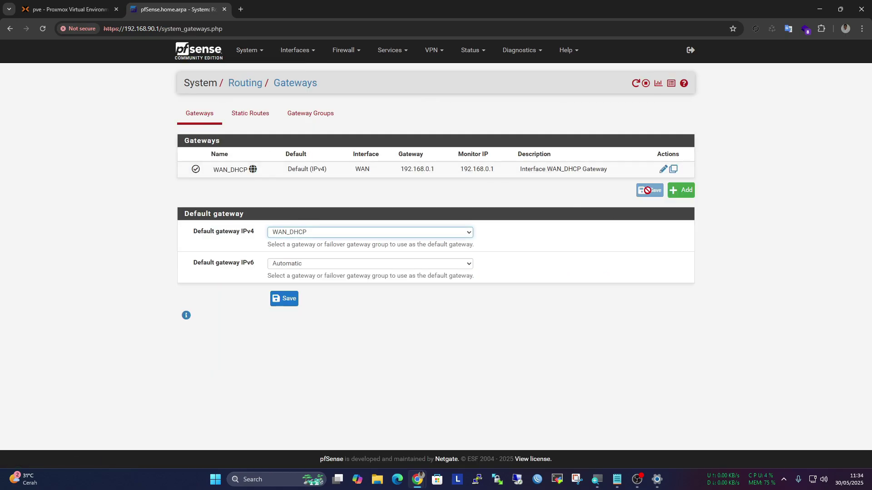
left_click(662, 170)
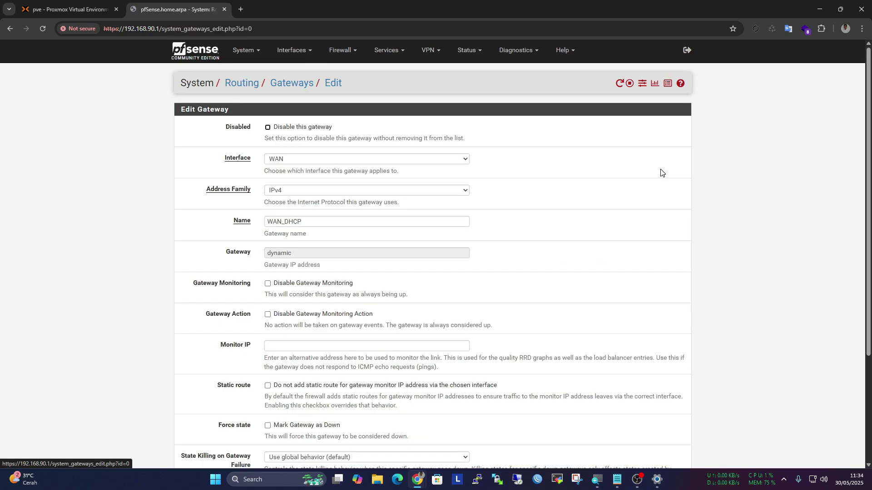
left_click(318, 221)
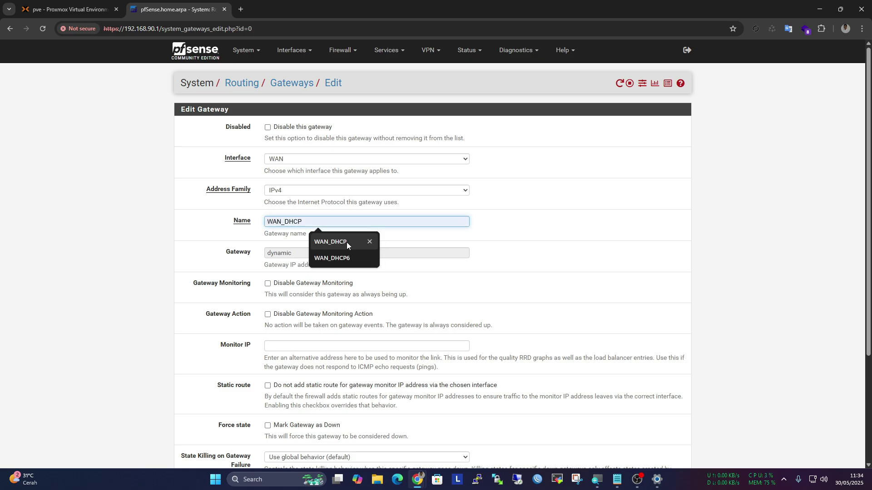
left_click(136, 266)
scroll(198, 260, "down", 3)
scroll(204, 268, "up", 3)
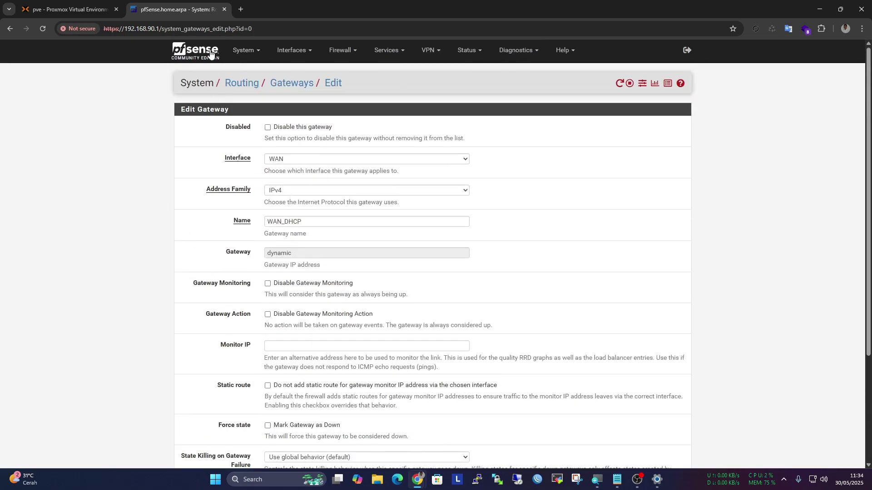
Reboot the pfSense firewall from Diagnostics > Reboot, then return to Proxmox VE
left_click(211, 55)
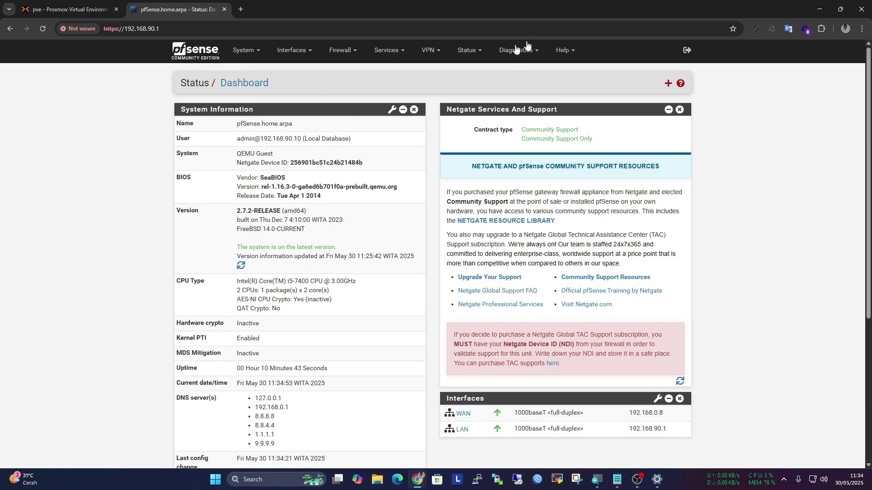
left_click(479, 53)
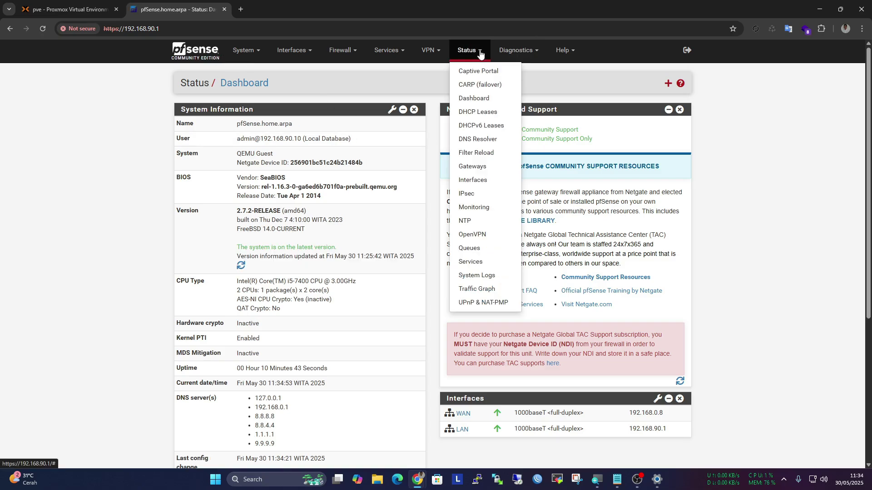
left_click(508, 52)
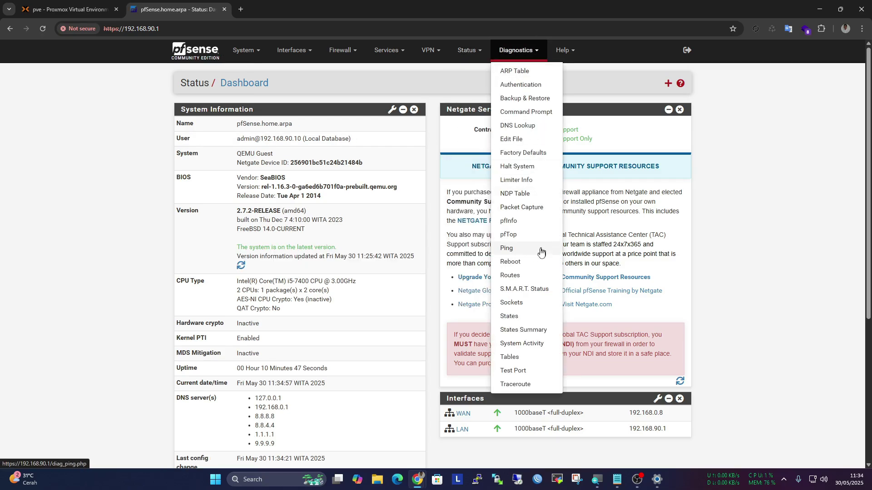
left_click(538, 262)
left_click(288, 162)
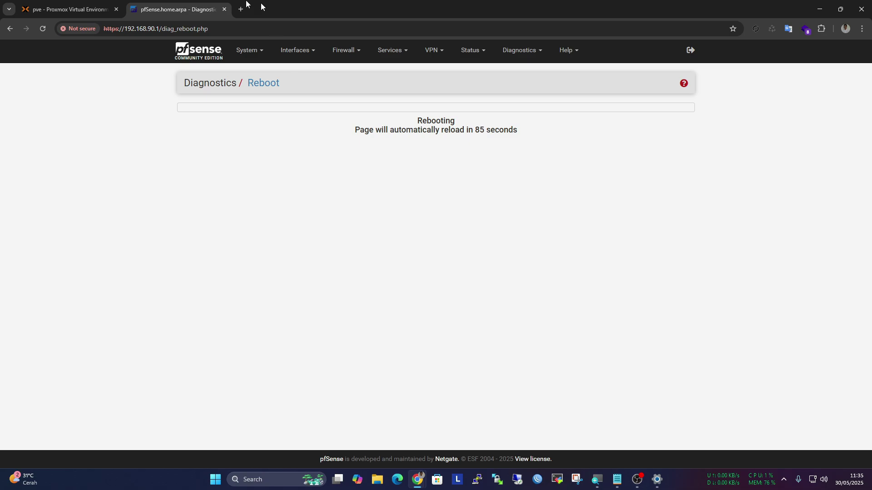
left_click(86, 9)
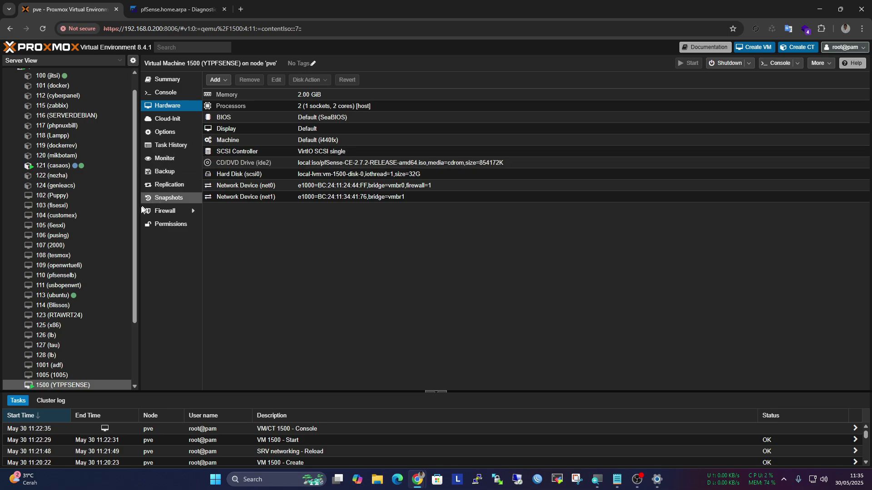
Scroll the Server View tree and reload the page to show VM 1500's hardware list
left_click_drag(134, 213, 138, 285)
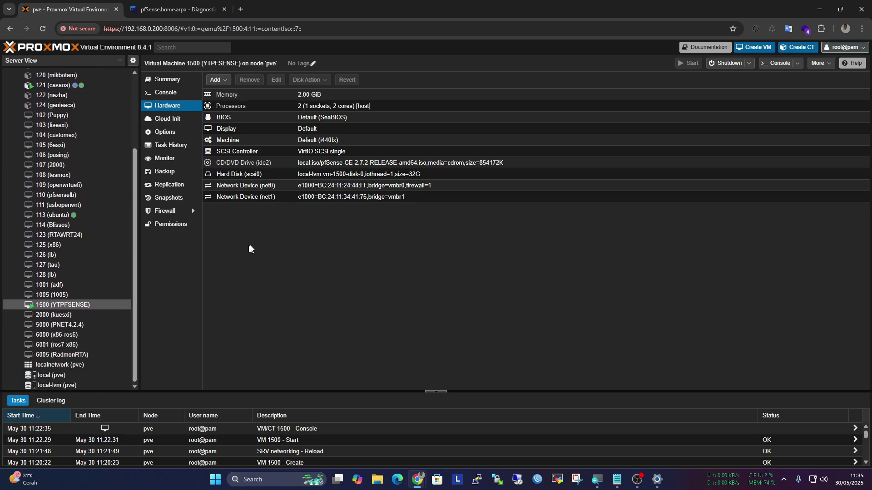
right_click(327, 271)
left_click(364, 97)
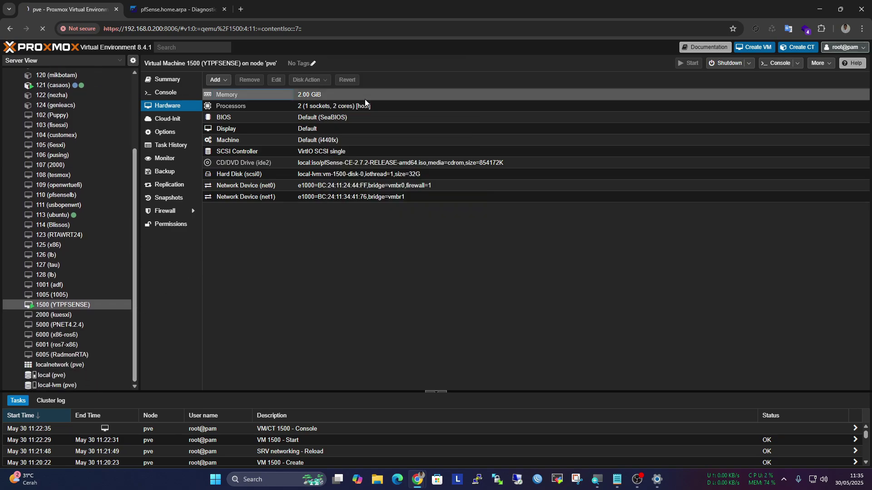
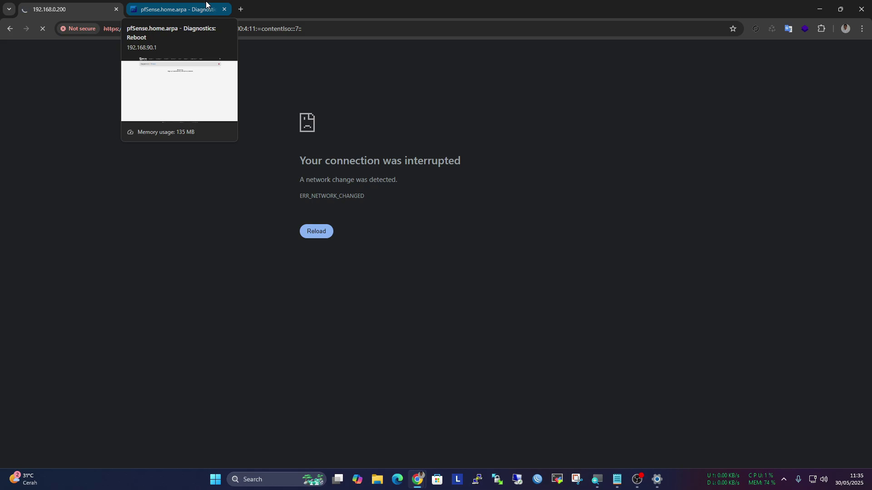
Reload the pfSense reboot page and resend the form to reach the 192.168.90.1 login page
left_click(206, 2)
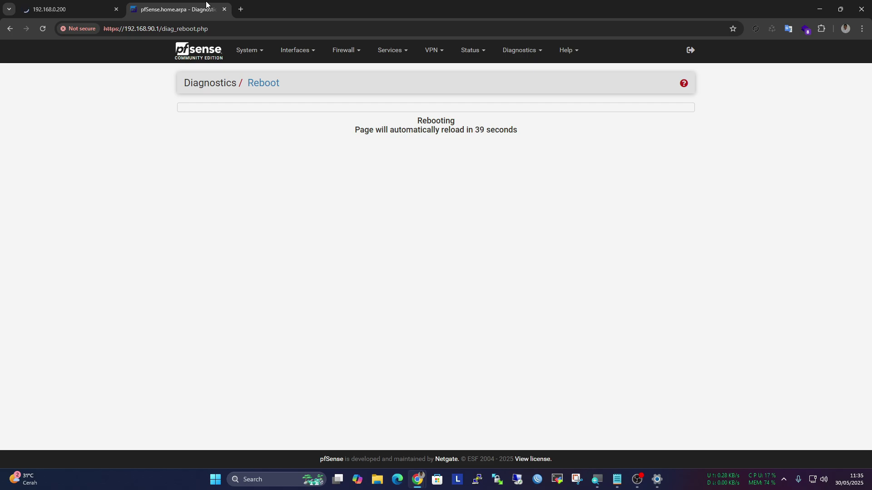
left_click(66, 4)
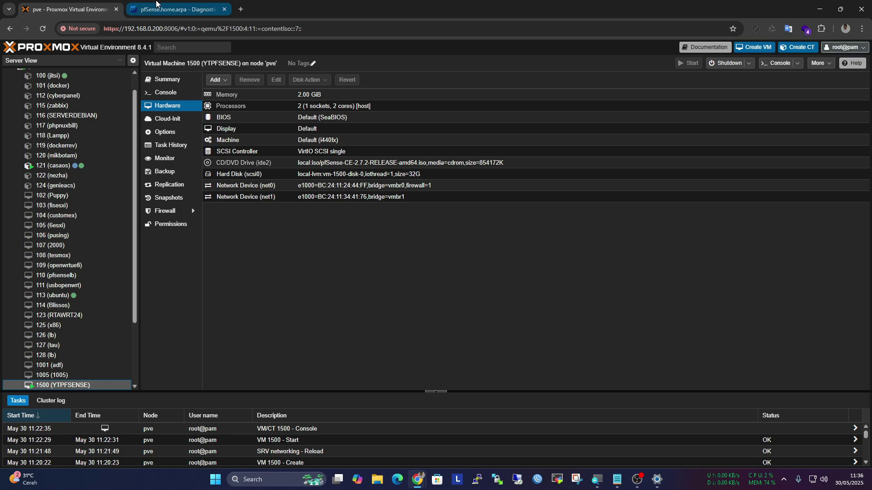
left_click(156, 7)
right_click(150, 116)
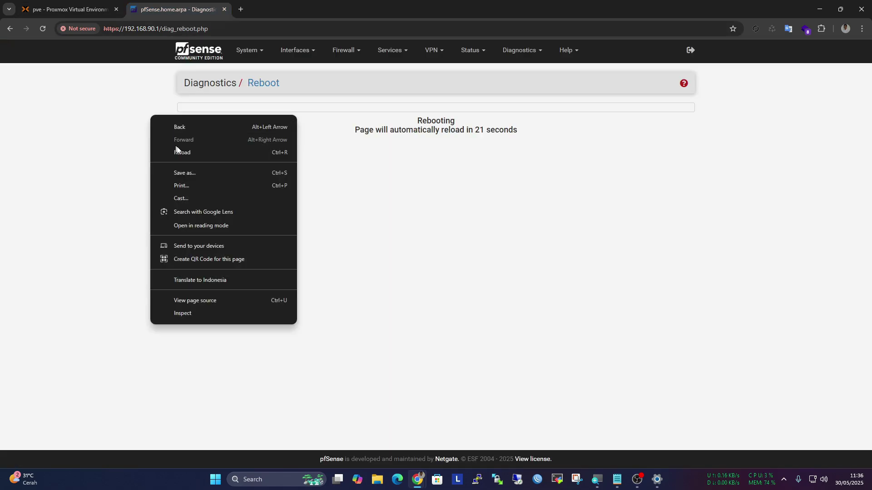
left_click(41, 7)
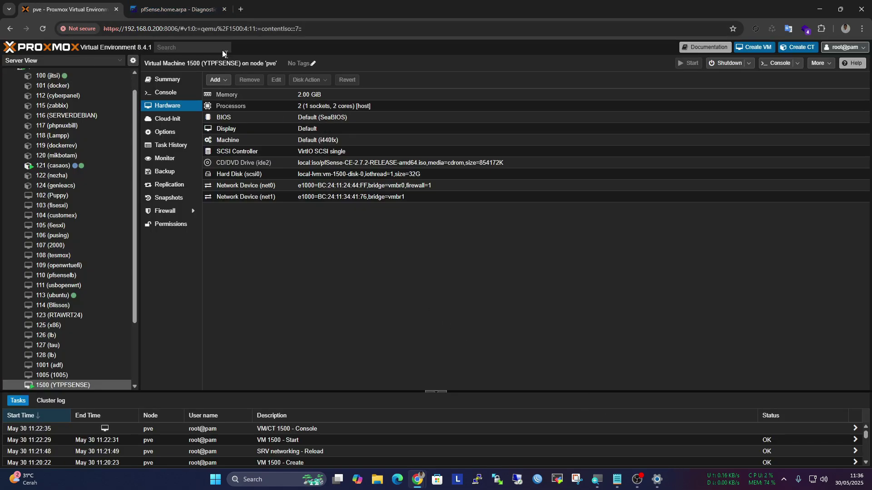
left_click(181, 10)
right_click(165, 135)
left_click(208, 175)
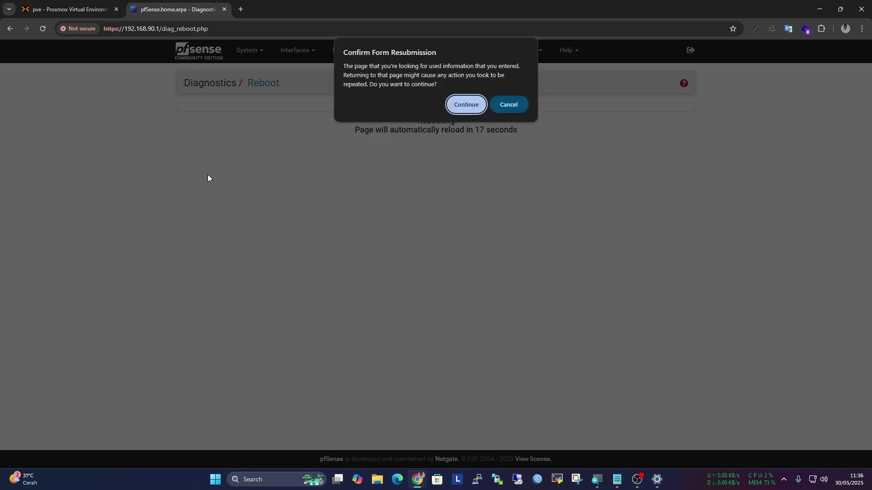
left_click(458, 105)
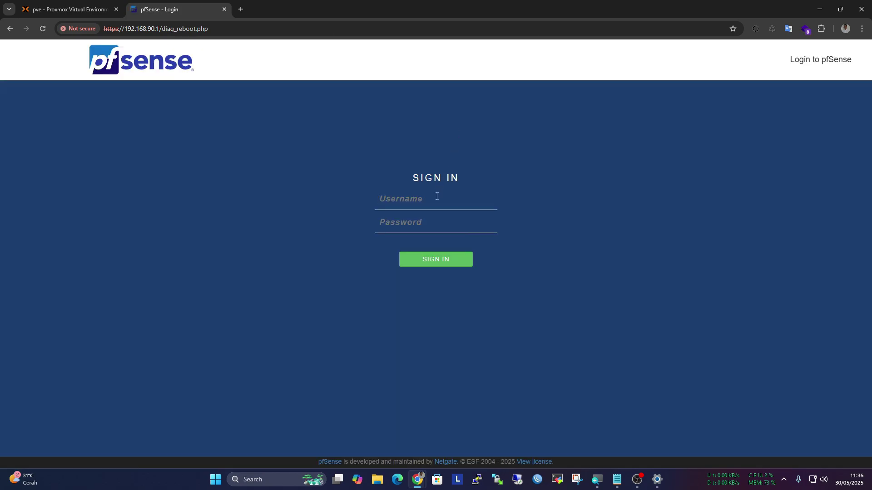
Sign in to pfSense with the admin username and the account password
type("admin")
key("Tab")
type("p")
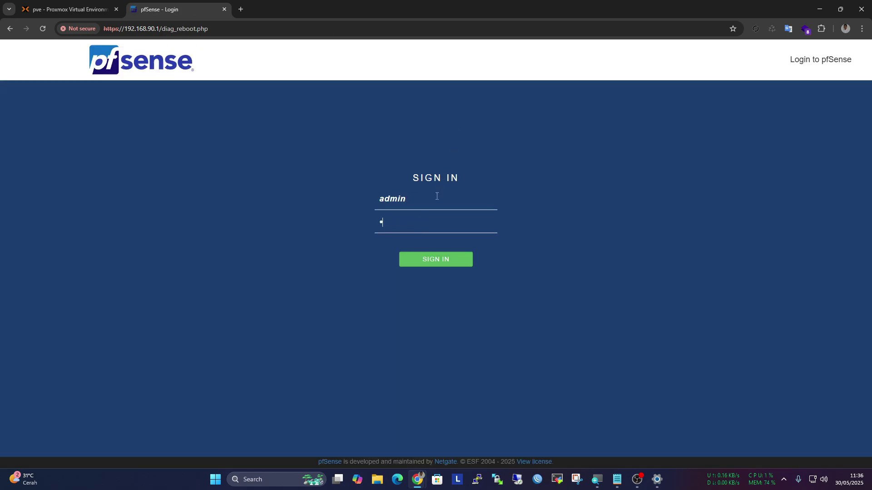
key("BackSpace")
key("BackSpace")
type("pfsens")
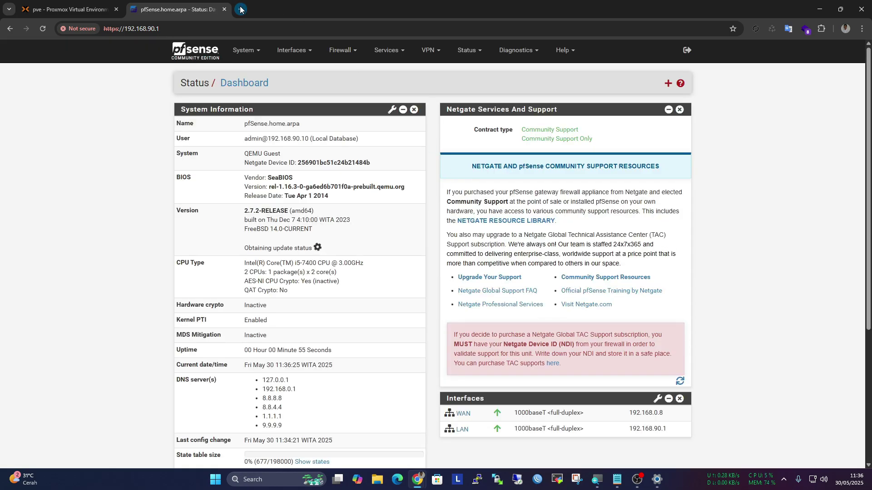
Test internet access by loading YouTube in a new tab, then close it
left_click(241, 10)
type("yo")
key("Return")
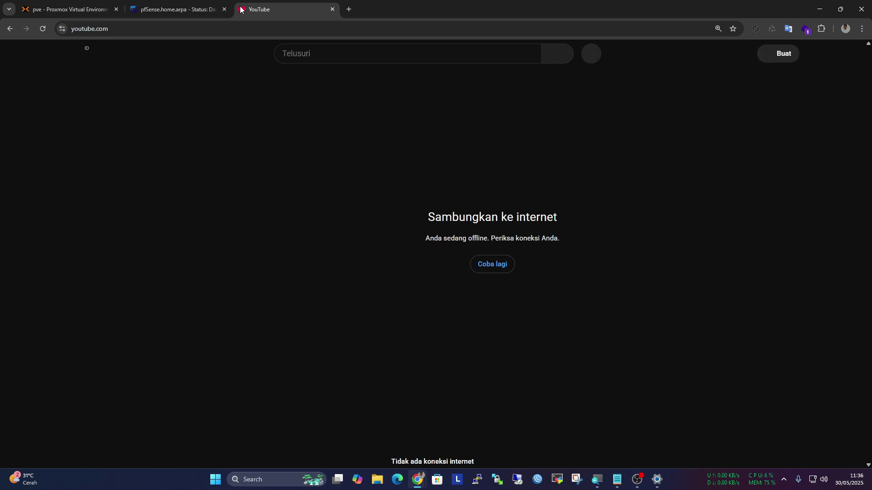
left_click(332, 9)
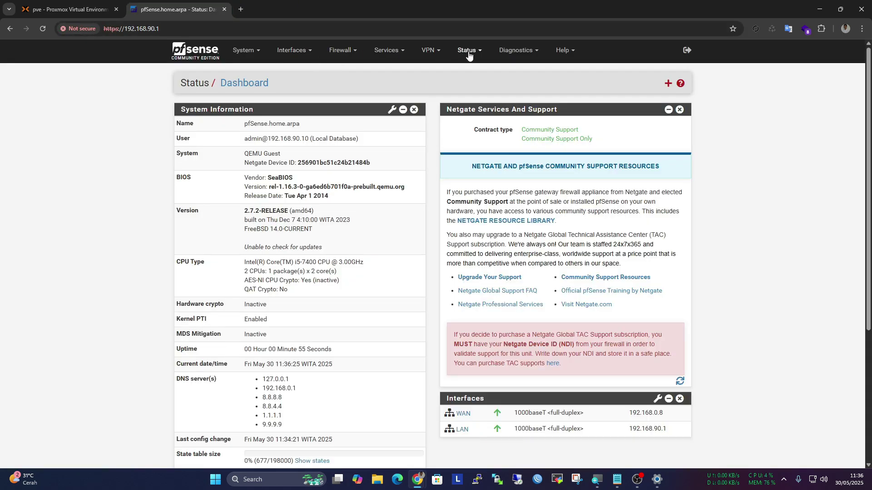
Open the LAN DHCP server settings and inspect DNS servers 8.8.8.8 and 1.1.1.1
left_click(389, 52)
left_click(398, 111)
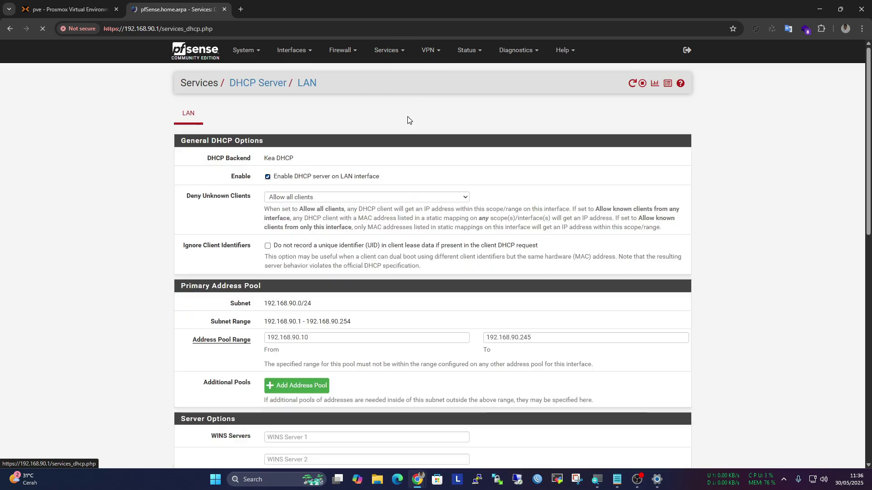
scroll(408, 120, "down", 5)
left_click(296, 211)
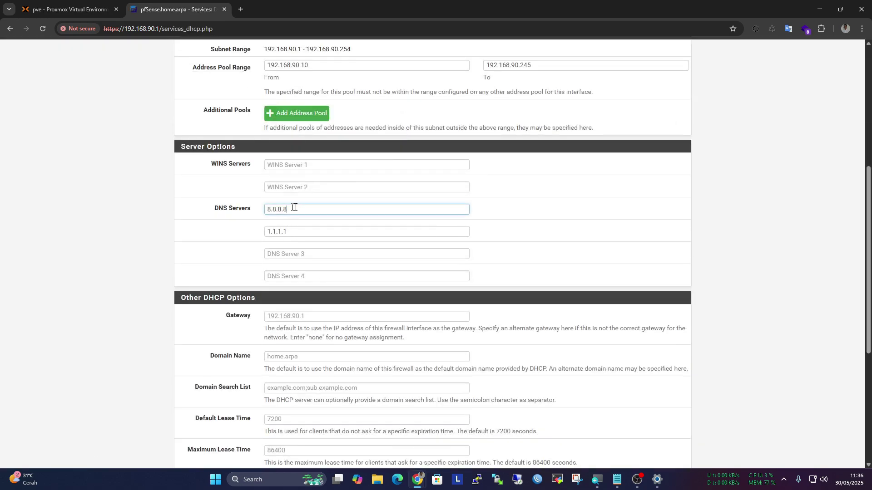
double_click(296, 211)
key("Tab")
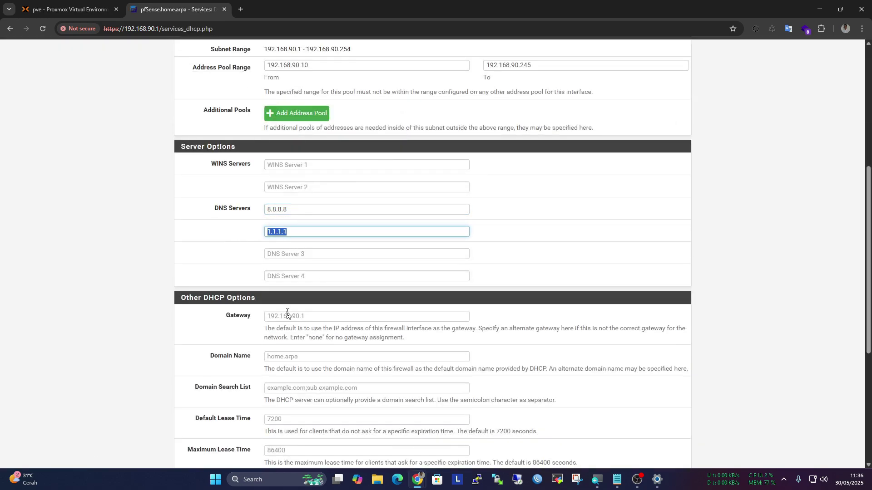
Check the DHCP gateway field, then scroll back to the top of the page
left_click(288, 315)
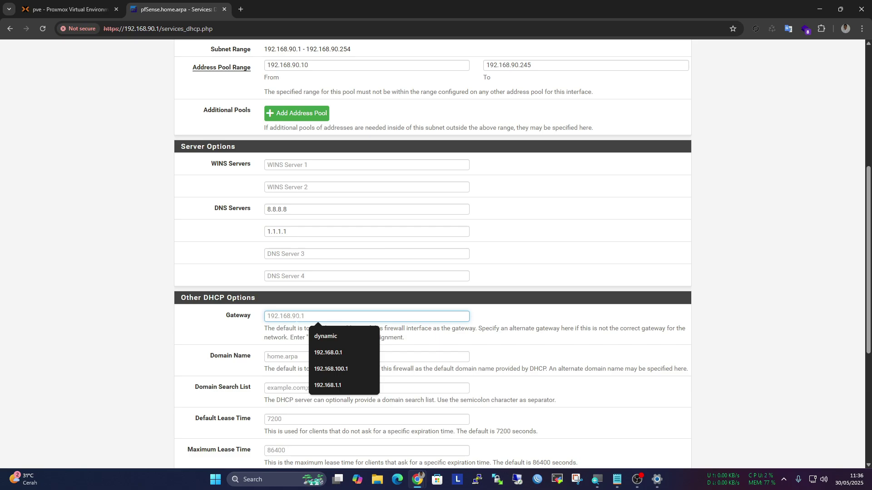
left_click(200, 337)
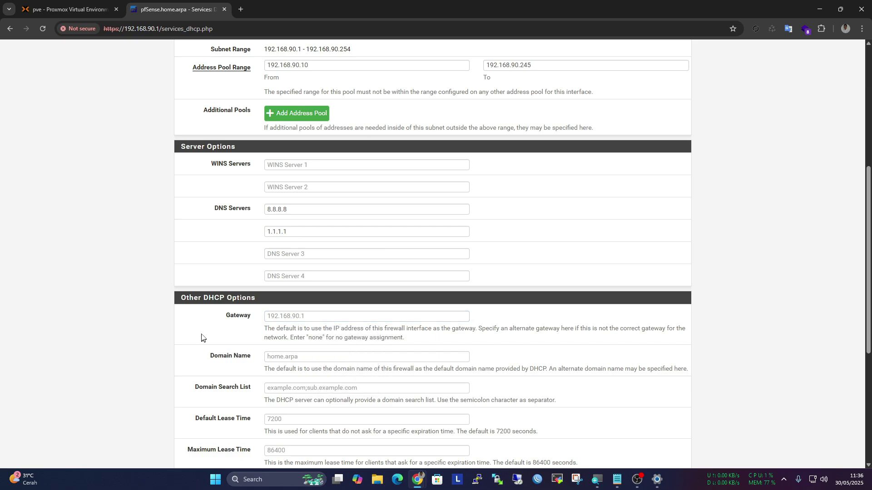
scroll(232, 328, "down", 3)
scroll(234, 329, "down", 3)
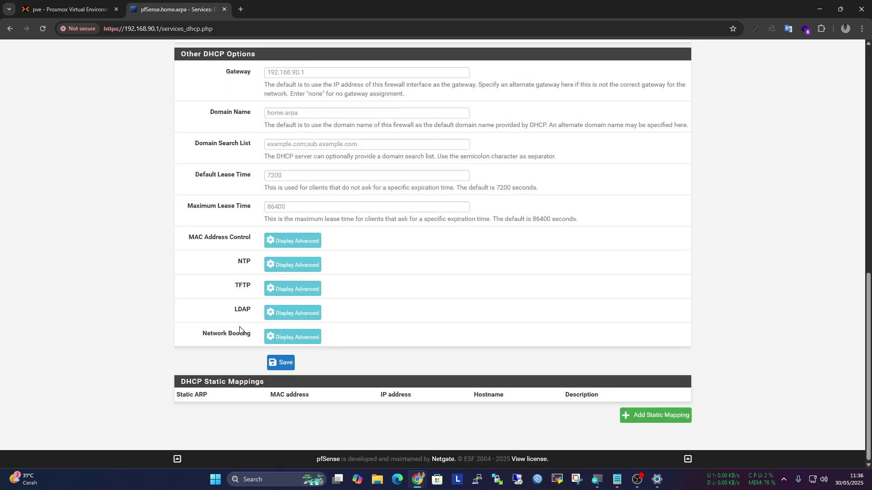
scroll(241, 326, "up", 15)
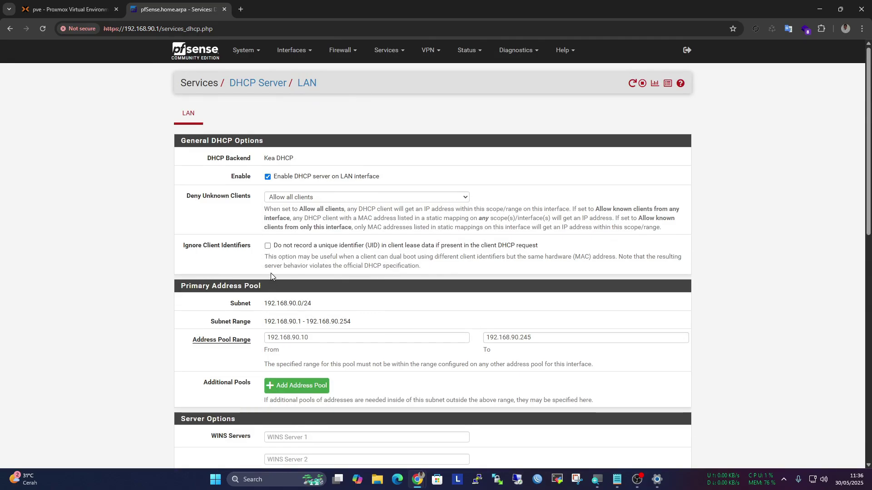
Review NAT port forwards and the LAN, WAN and Floating rules, then open System > Advanced Admin Access
left_click(345, 54)
left_click(345, 85)
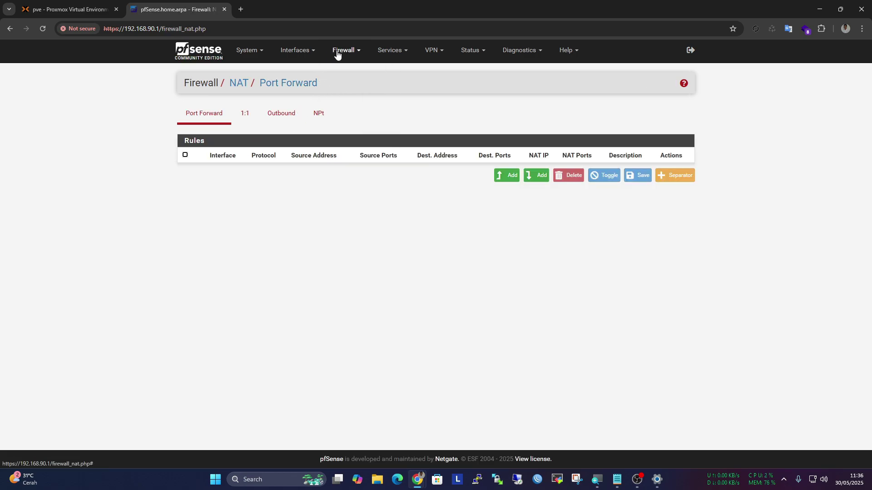
left_click(336, 53)
left_click(343, 100)
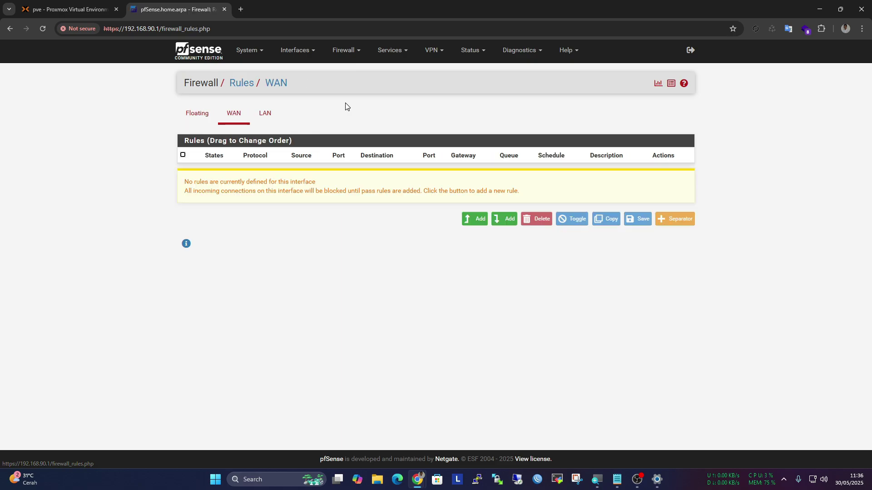
left_click(273, 118)
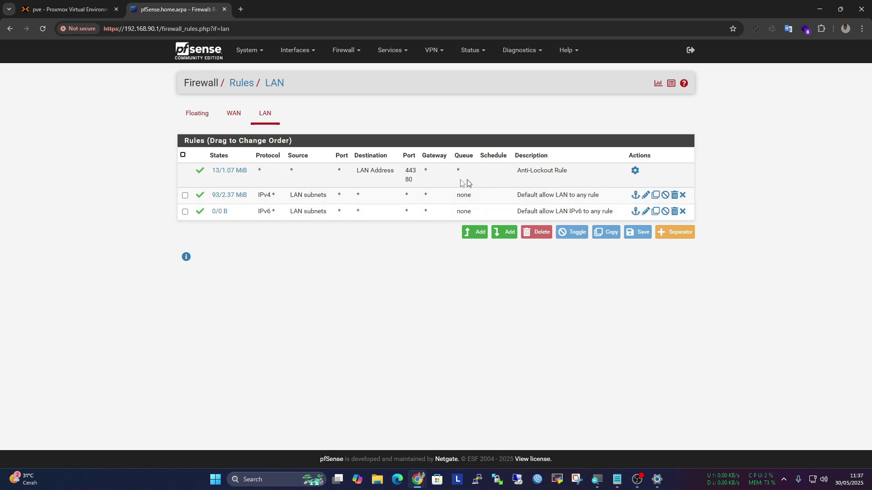
left_click(242, 114)
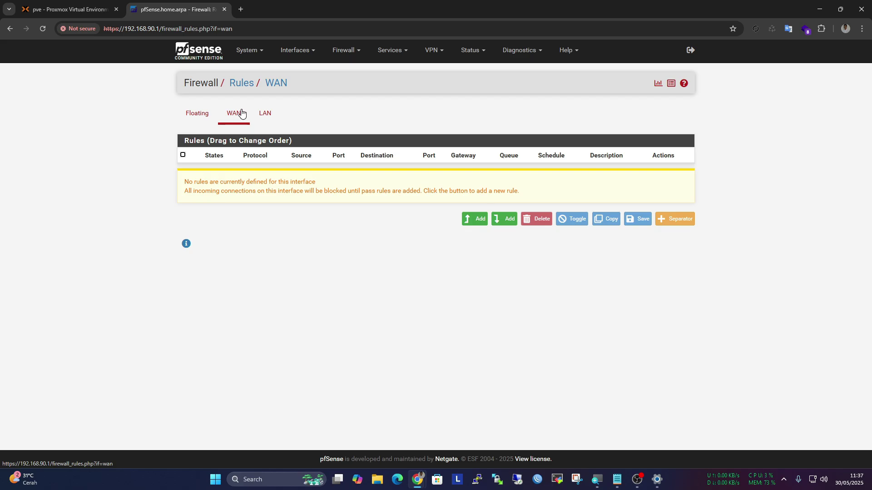
left_click(199, 113)
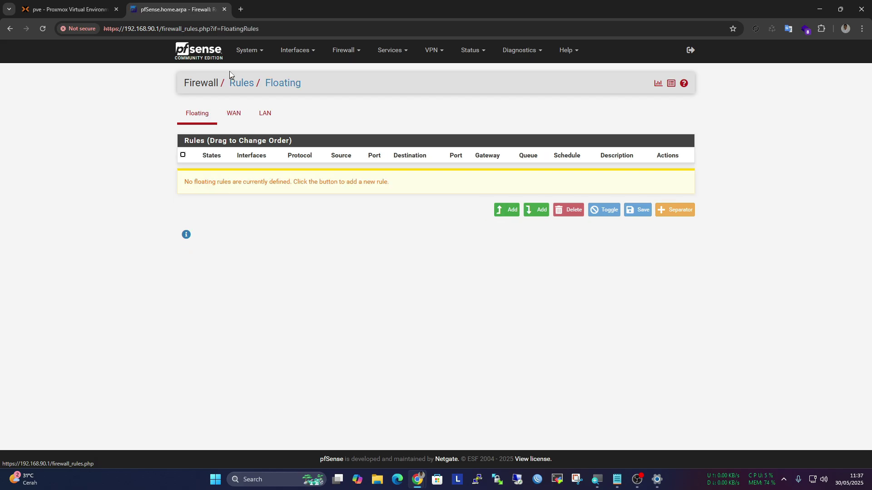
left_click(241, 52)
left_click(248, 72)
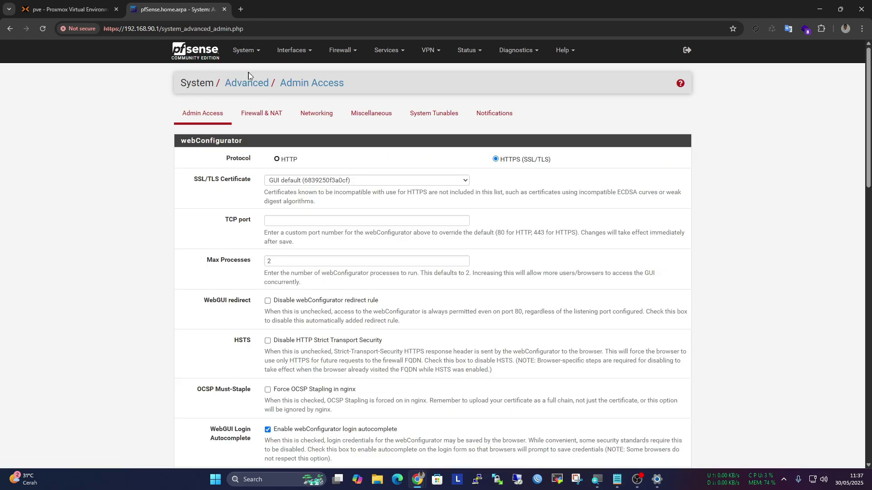
Re-save the WAN_DHCP gateway and select it as default IPv4 gateway under System > Routing > Gateways
scroll(288, 122, "down", 6)
scroll(287, 121, "up", 4)
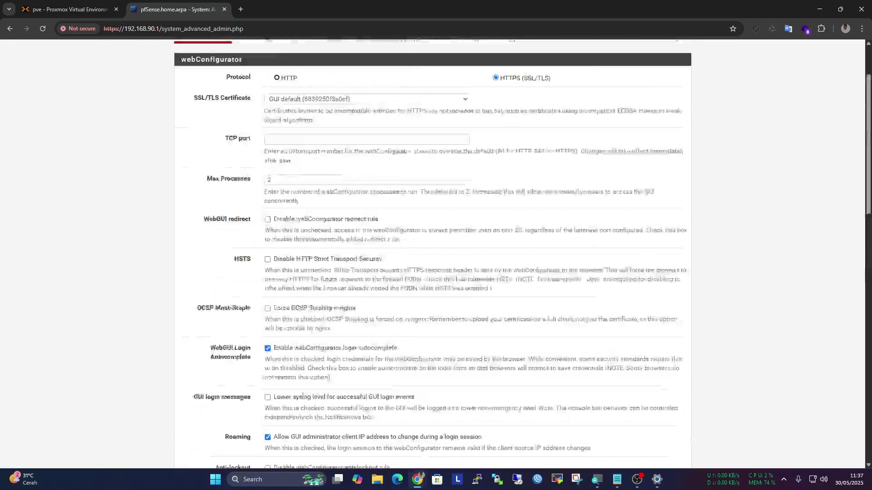
scroll(250, 88, "up", 2)
left_click(253, 56)
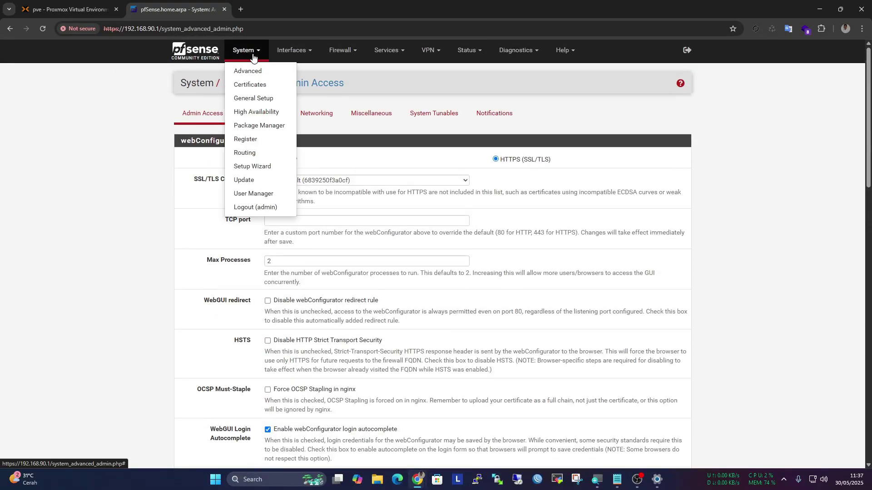
left_click(247, 153)
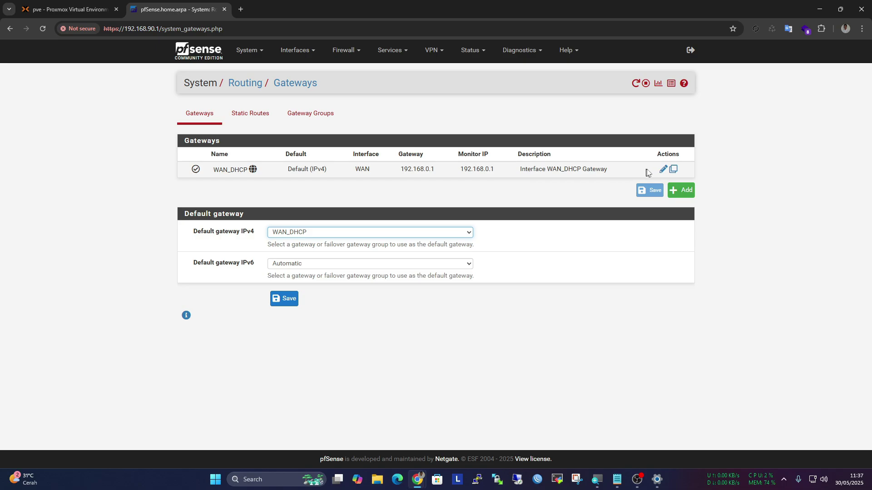
left_click(663, 170)
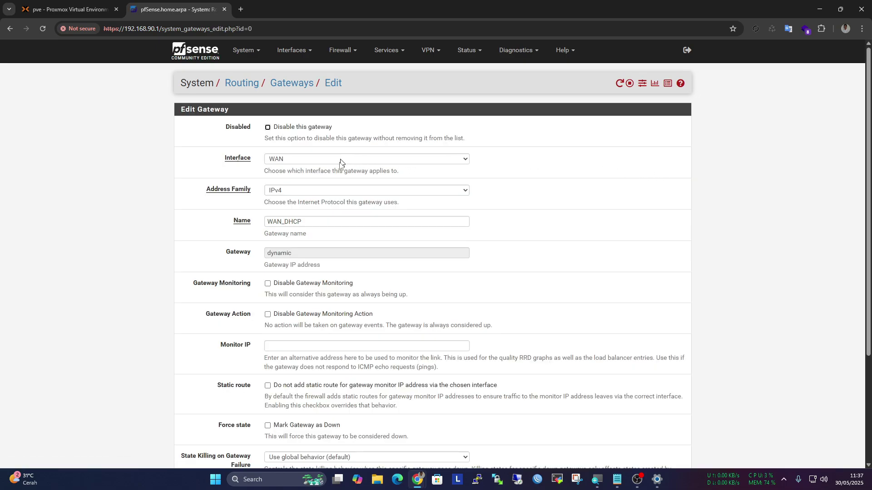
scroll(336, 210, "down", 3)
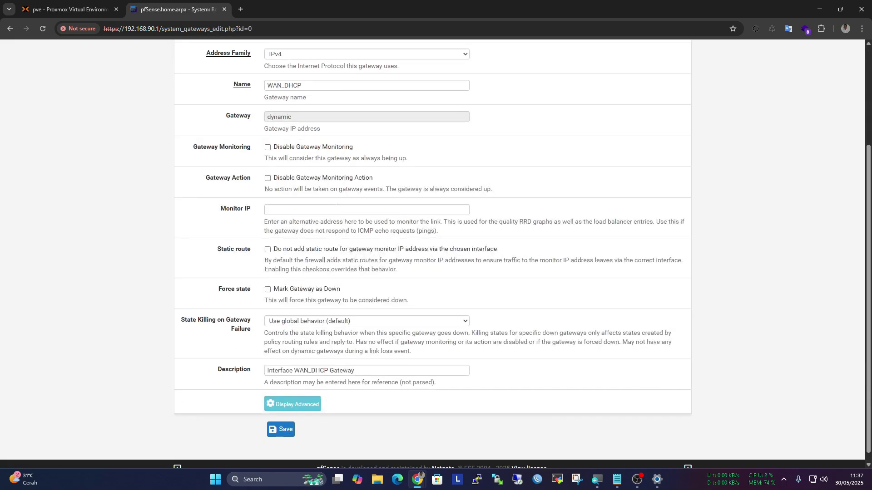
scroll(317, 386, "down", 1)
left_click(285, 429)
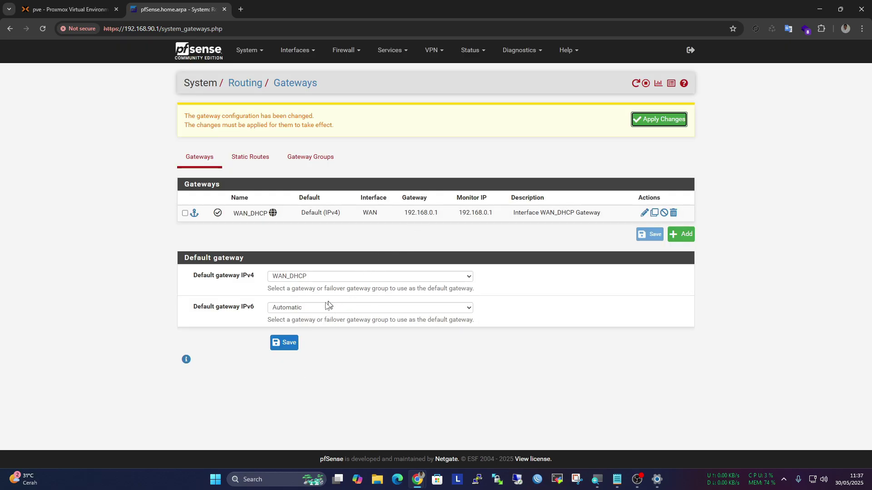
left_click(291, 346)
Open the Firewall > NAT port forward page, which lists no rules
left_click(352, 50)
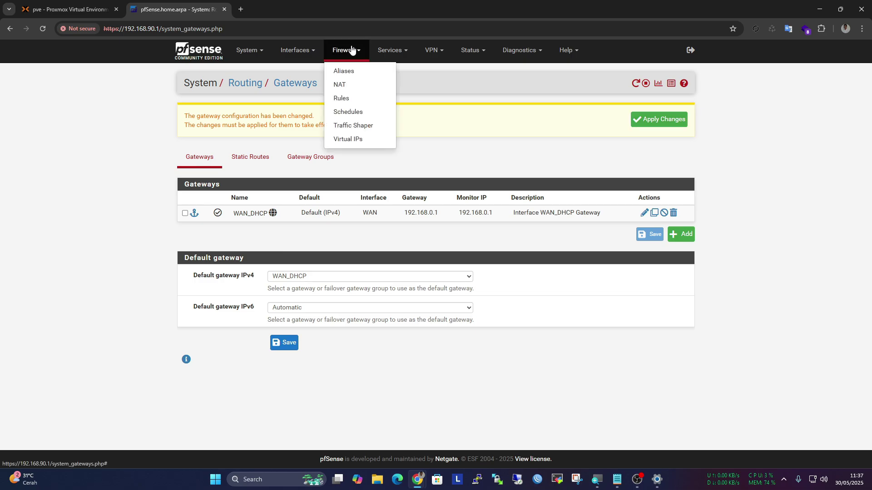
left_click(355, 85)
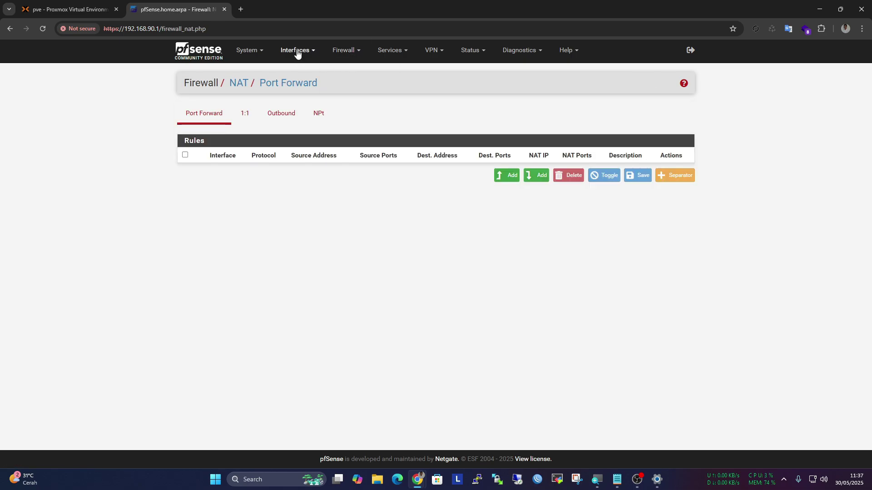
left_click(297, 51)
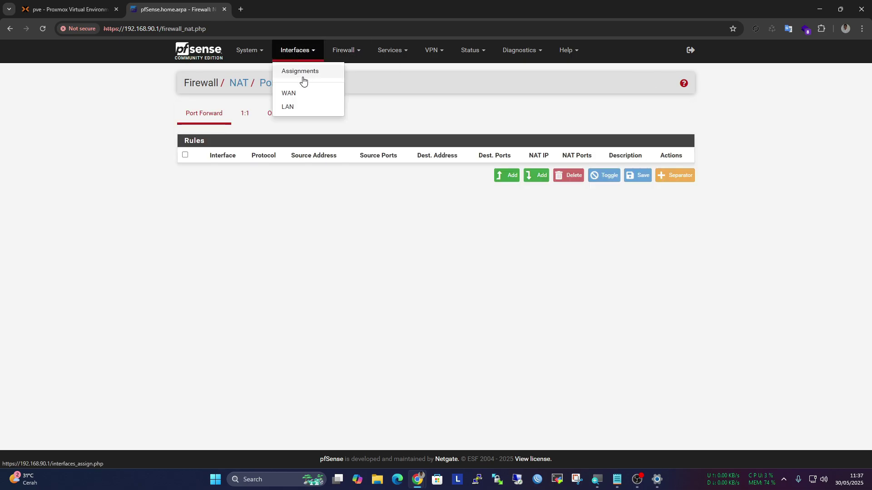
Try loading google.com in a new tab, see it fail, and close the tab
left_click(240, 10)
type("google.com")
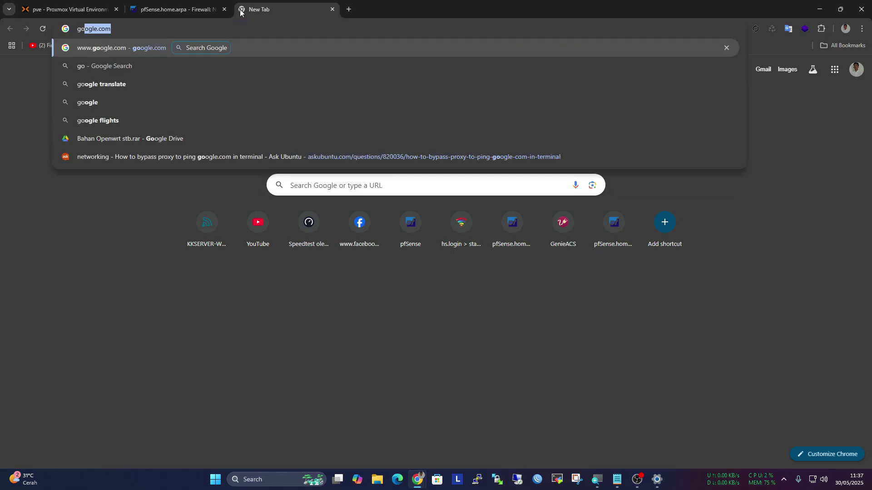
key("Return")
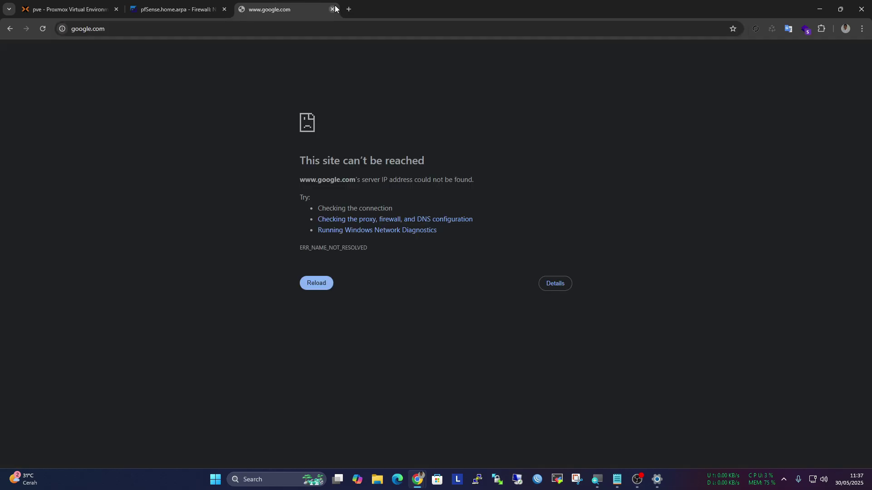
left_click(333, 9)
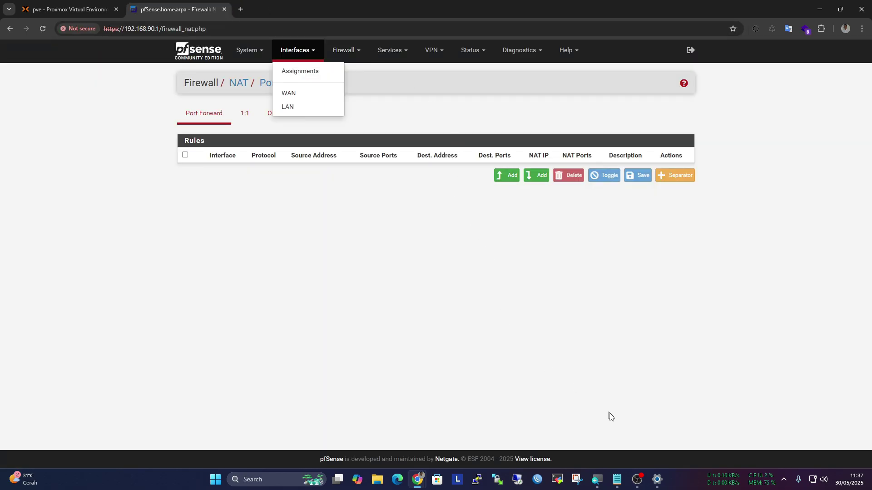
left_click(383, 318)
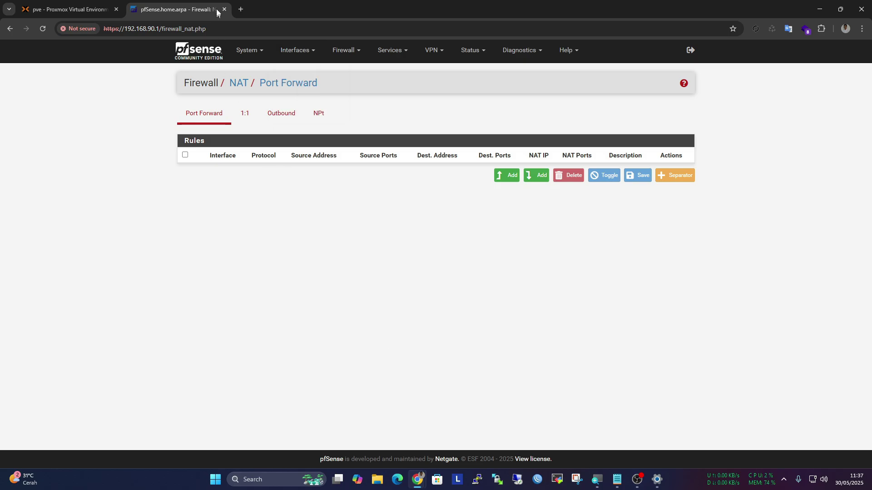
Untick Firewall on the pfSense VM's net0 device so it shows only bridge=vmbr0, and reload Proxmox
left_click(59, 5)
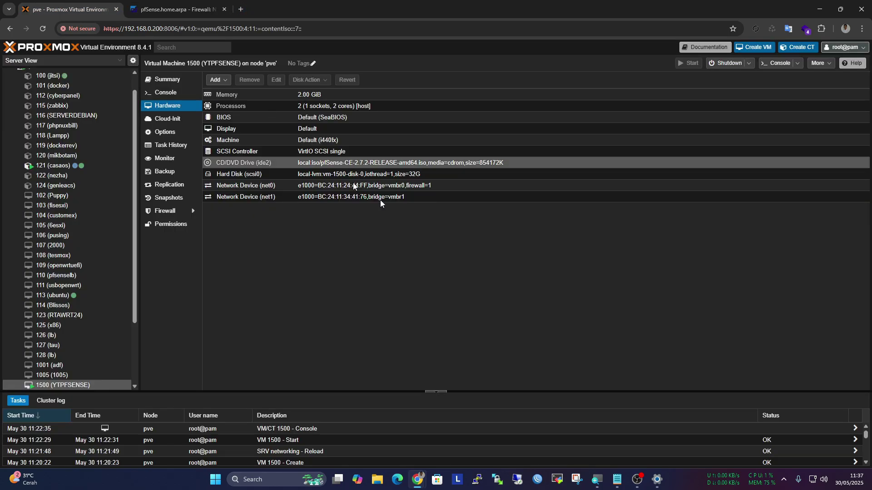
left_click(444, 184)
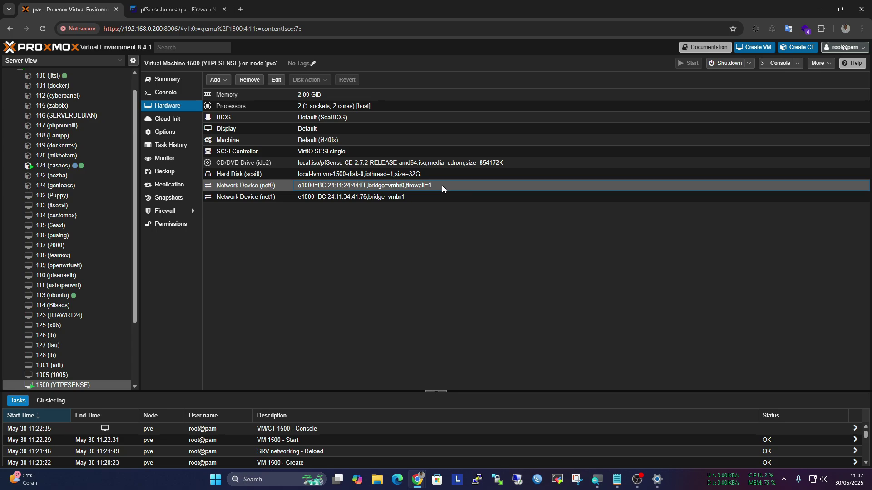
double_click(433, 185)
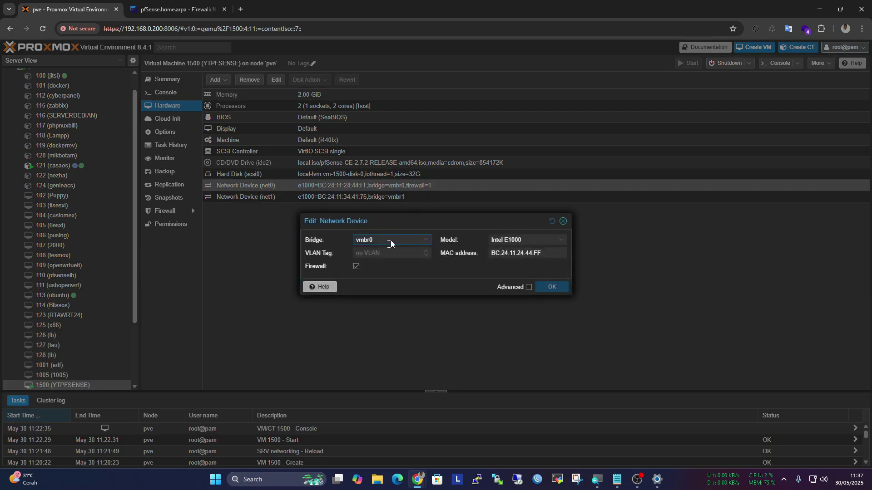
left_click(356, 266)
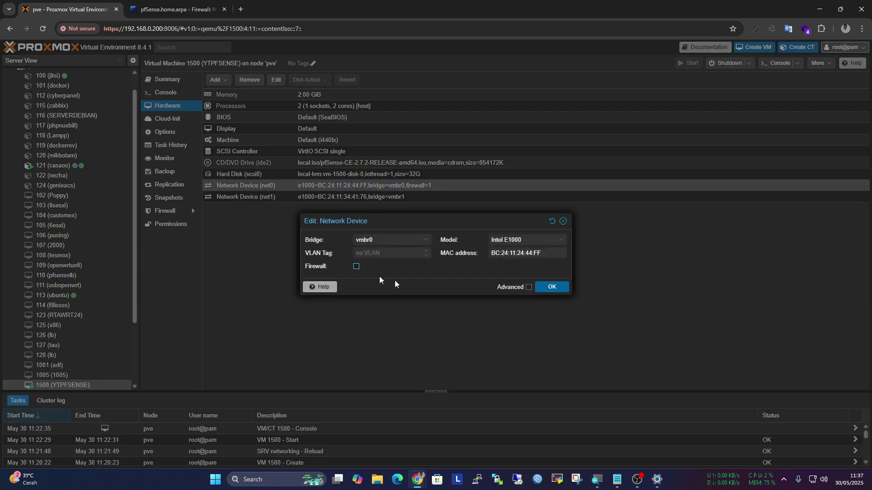
left_click(552, 287)
right_click(385, 247)
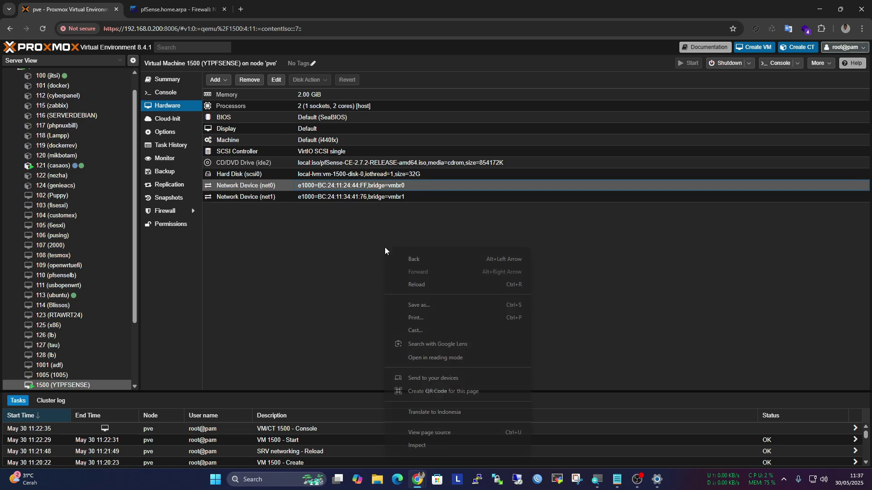
left_click(424, 282)
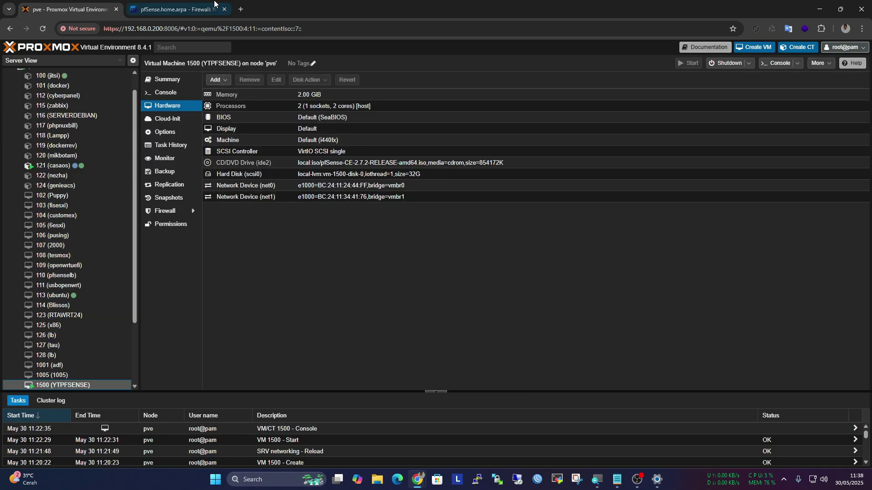
left_click(208, 9)
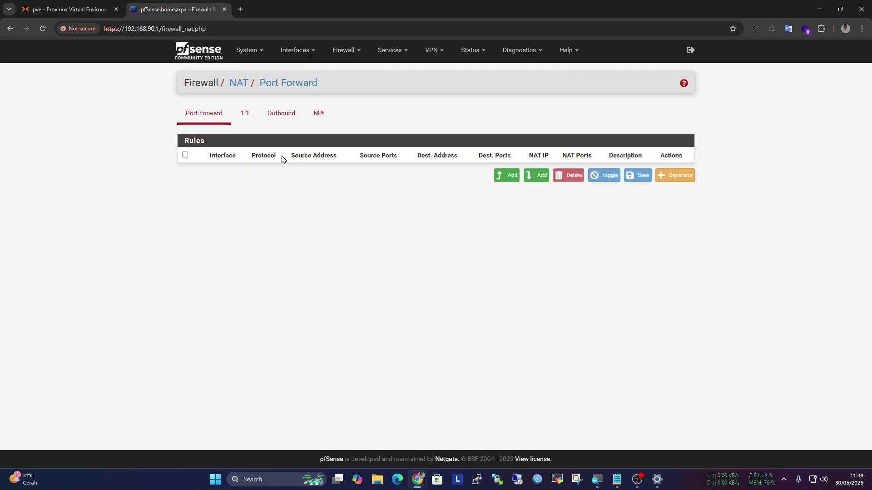
Run Diagnostics > Ping to 8.8.8.8 with WAN as source, getting 3 replies at 0% loss
left_click(519, 50)
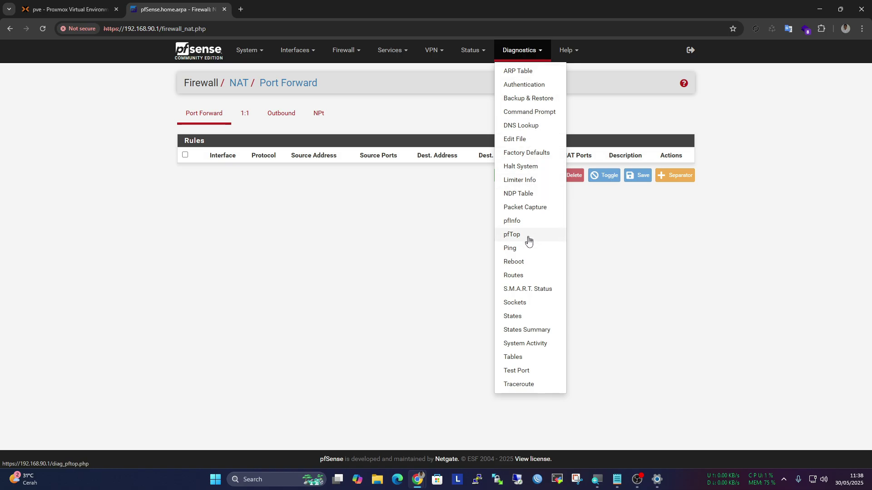
left_click(519, 249)
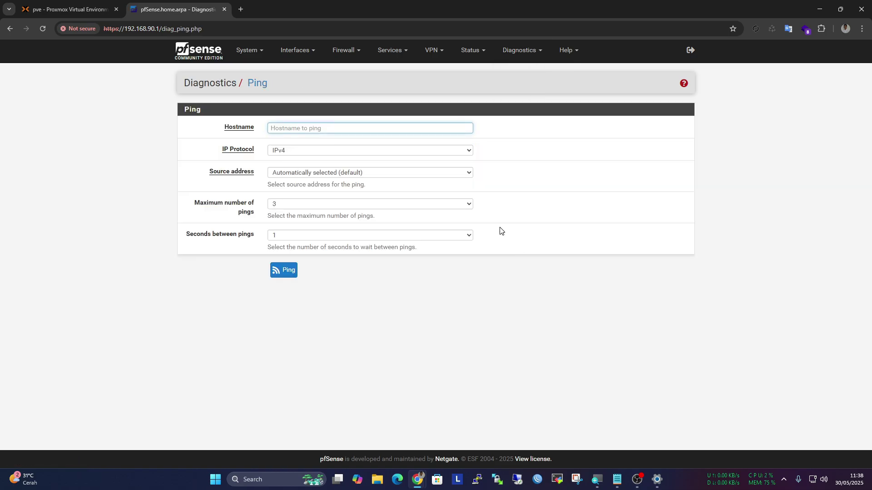
type("8.8.8.8")
left_click(356, 172)
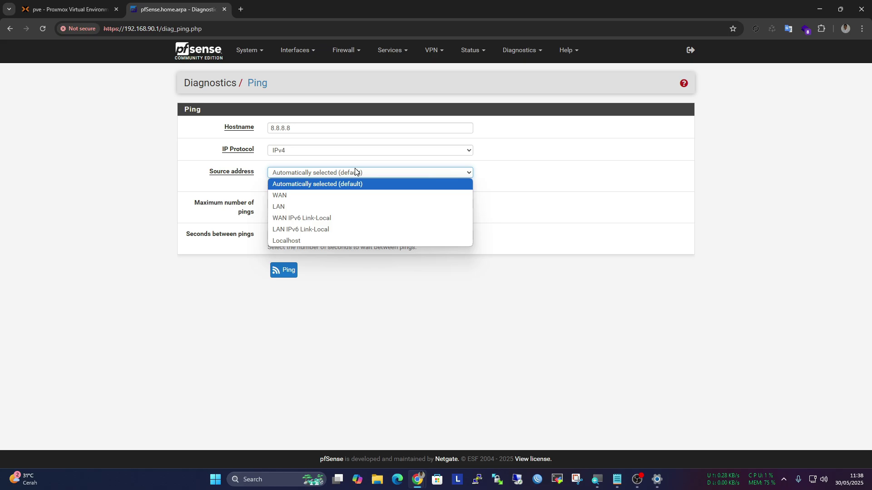
left_click(348, 194)
left_click(291, 271)
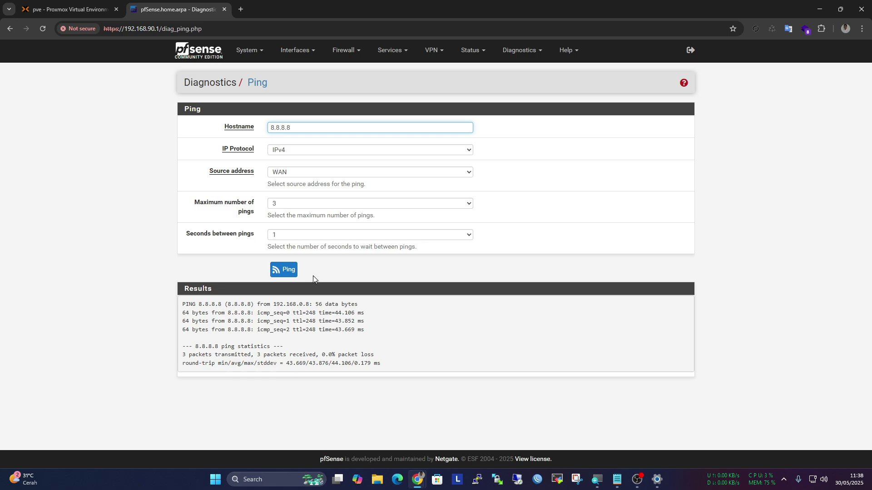
Open Windows Network & internet settings and glance at the VPN page
right_click(813, 480)
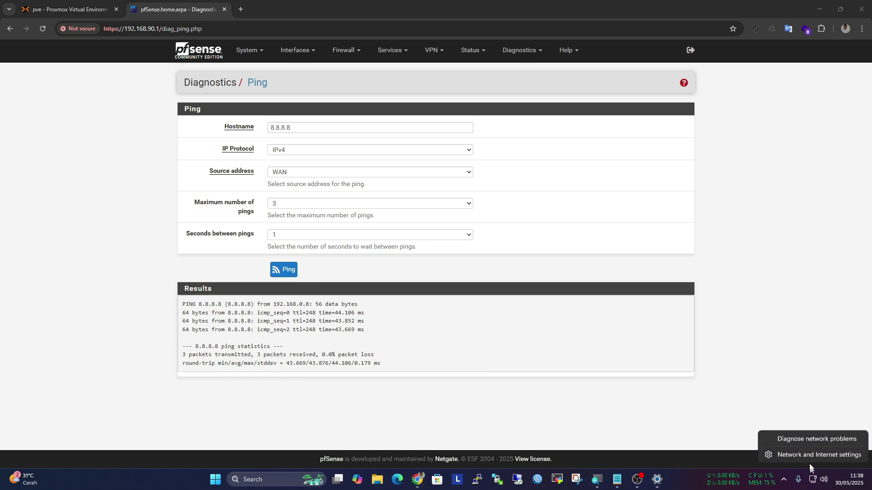
left_click(767, 454)
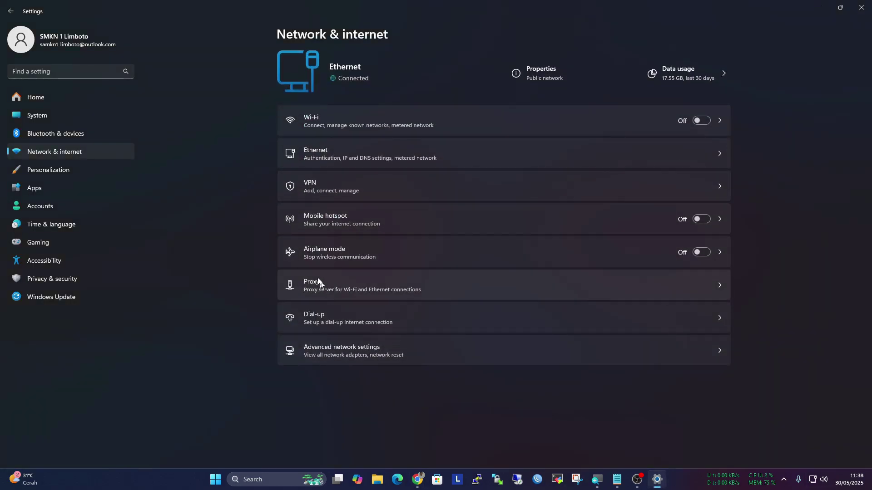
left_click(319, 191)
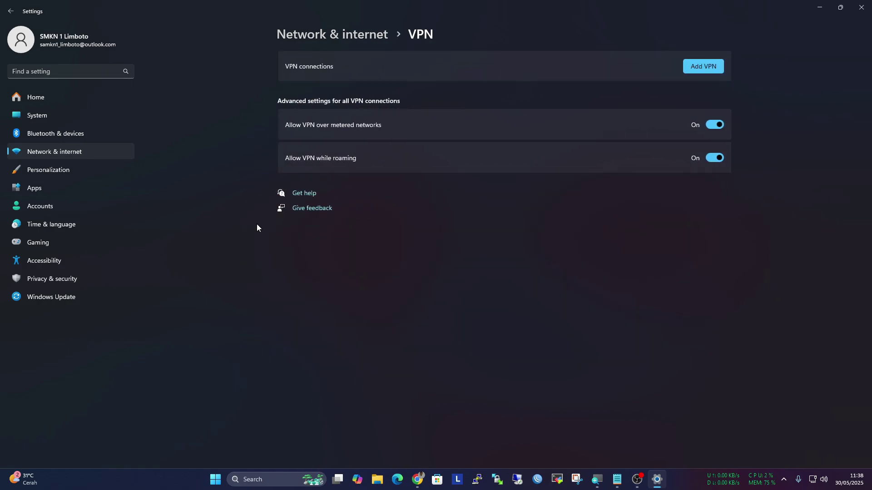
left_click(10, 10)
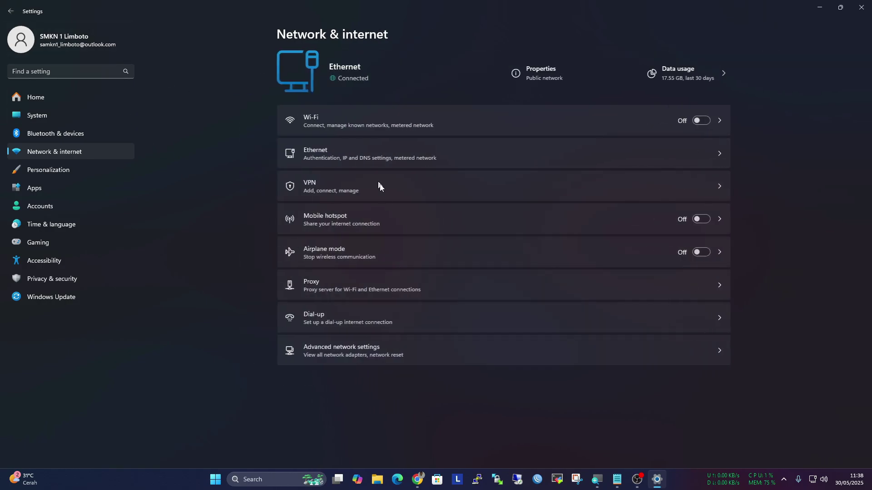
Check the Ethernet details: IPv4 192.168.90.10, DNS 192.168.90.1 and suffix home.arpa
left_click(356, 154)
scroll(390, 232, "down", 1)
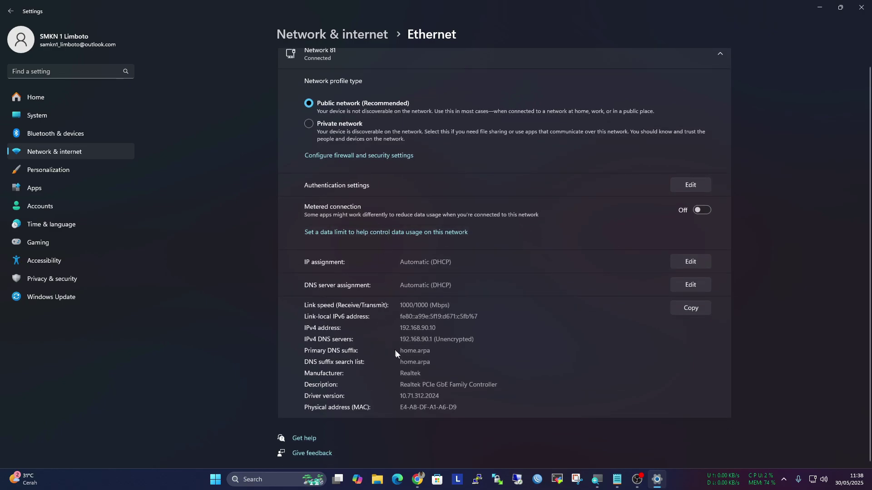
double_click(428, 362)
left_click_drag(431, 351, 396, 347)
left_click(10, 11)
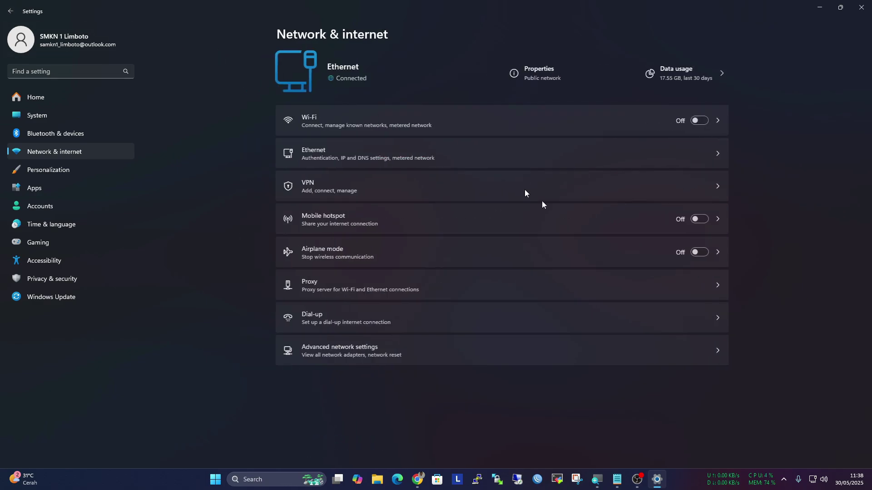
In Advanced network settings, disable and re-enable the Ethernet adapter and expand its details
left_click(515, 346)
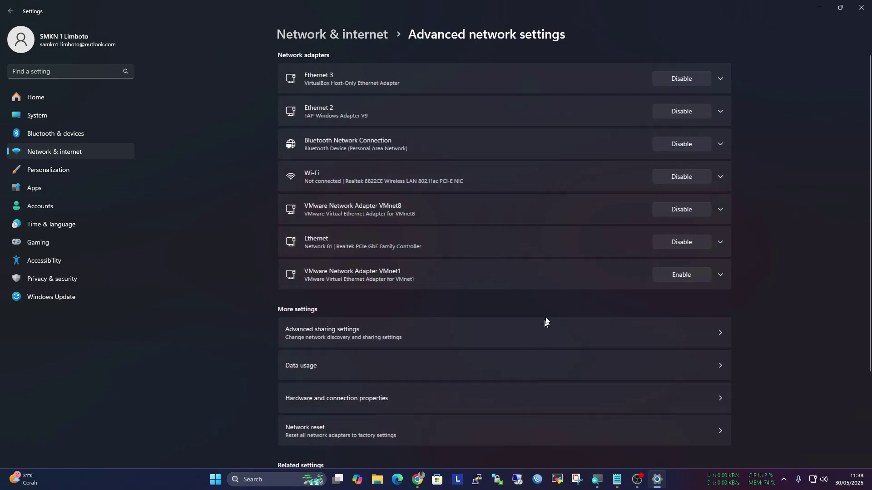
left_click(681, 242)
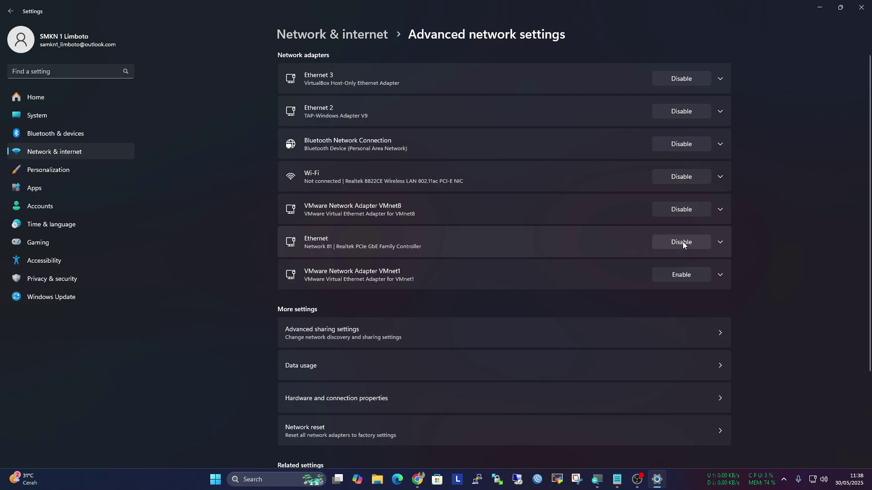
left_click(682, 242)
left_click(586, 249)
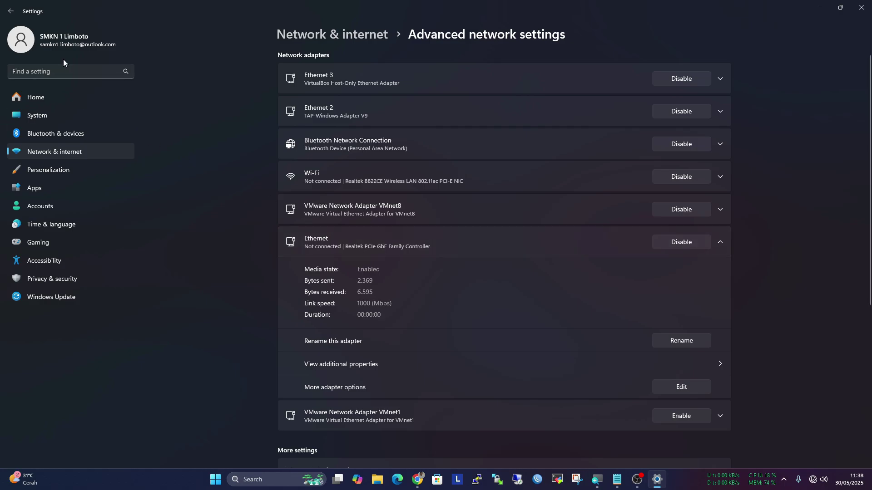
left_click(9, 12)
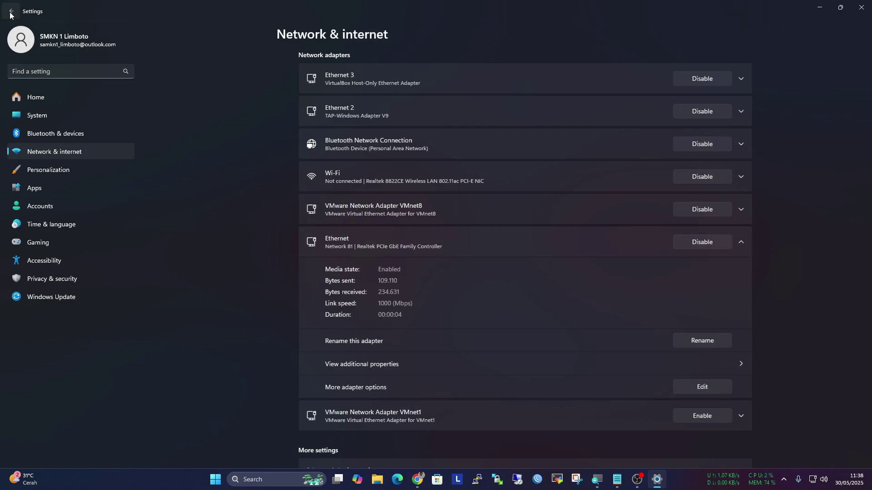
Open the Ethernet connection details and select the DNS servers 8.8.8.8 and 1.1.1.1
left_click(355, 358)
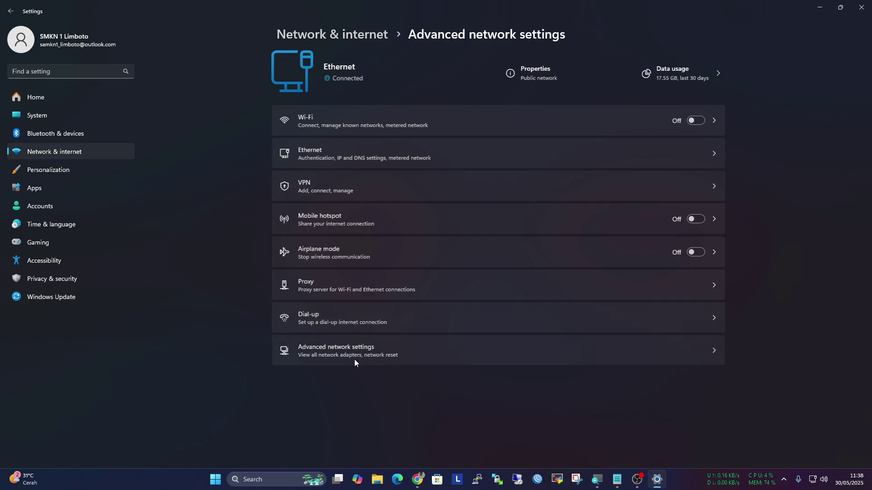
left_click(346, 244)
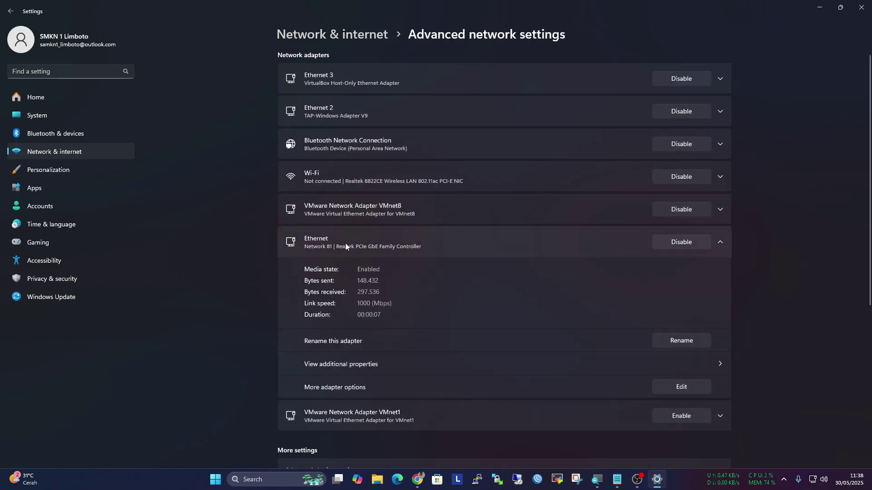
left_click(10, 11)
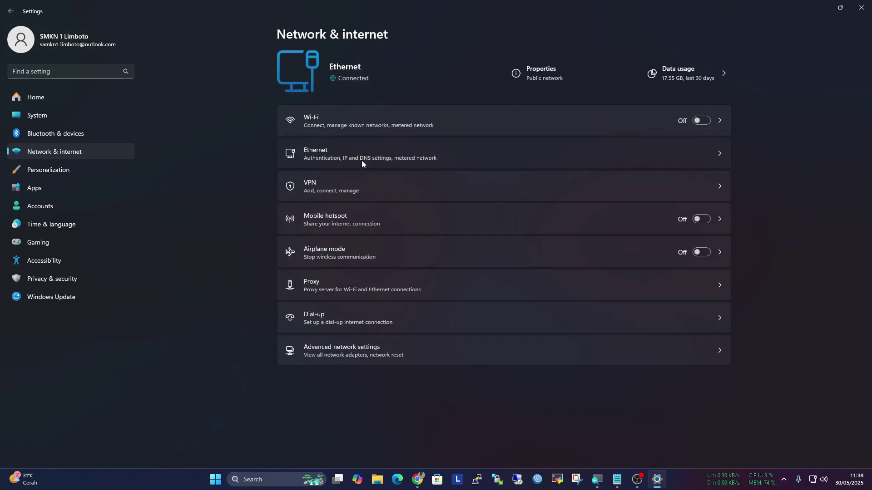
left_click(362, 160)
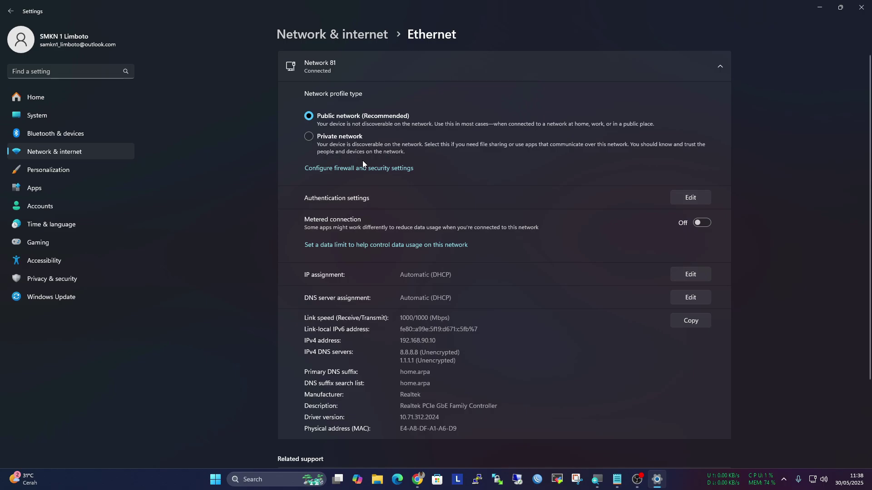
left_click_drag(458, 363, 400, 351)
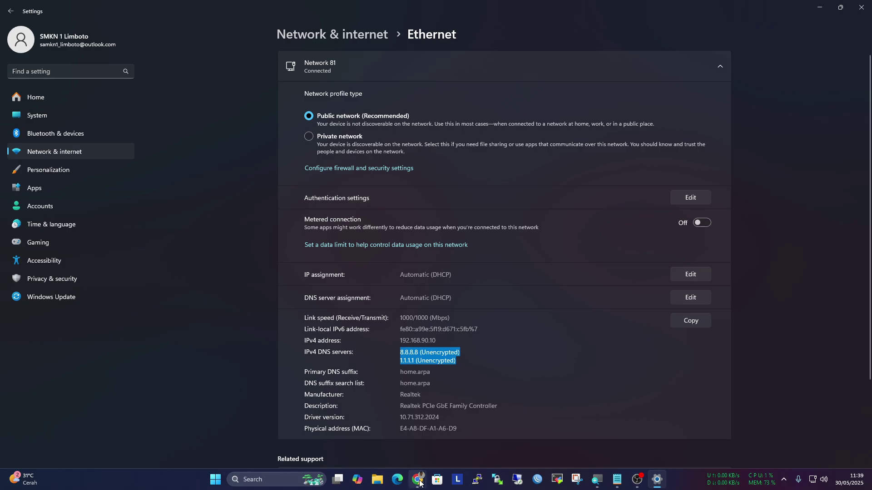
Bring up the browser with the pfSense page and load google.com in a new tab
mouse_move(417, 478)
left_click(393, 460)
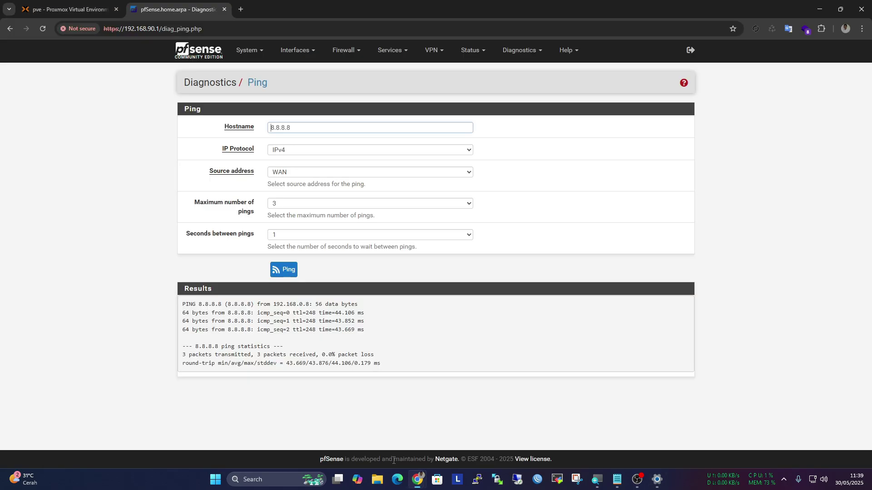
left_click(240, 9)
type("go")
key("Return")
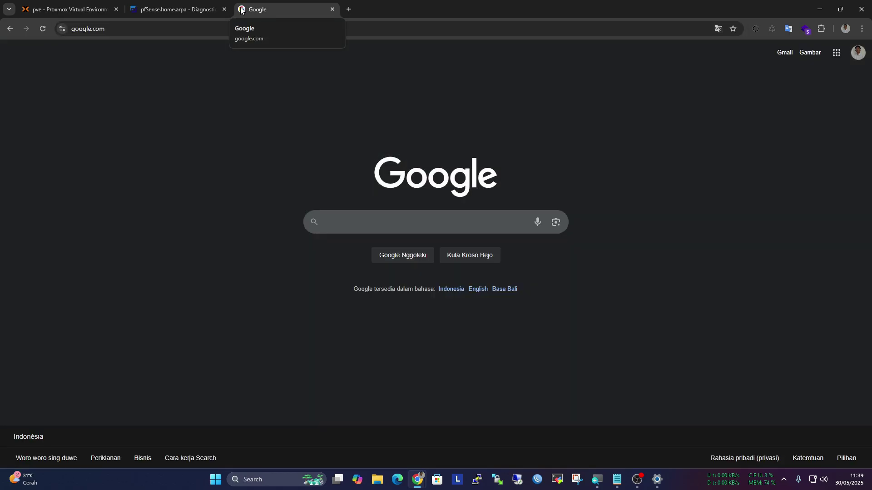
Load youtube.com and facebook.com in new tabs, then close both of those tabs
left_click(349, 9)
type("yo")
key("Return")
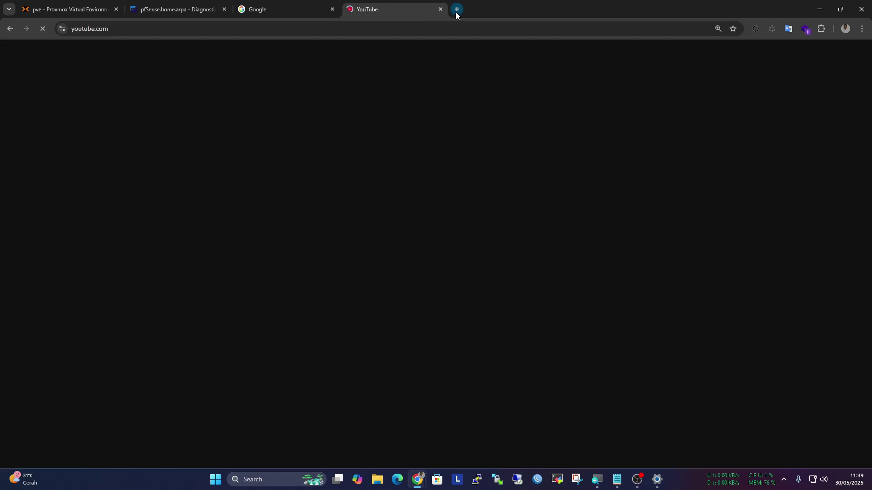
left_click(456, 9)
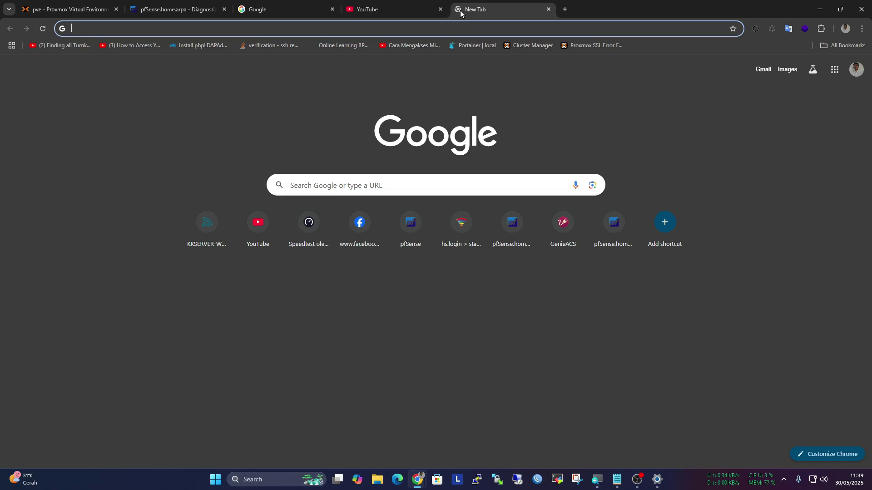
type("fa")
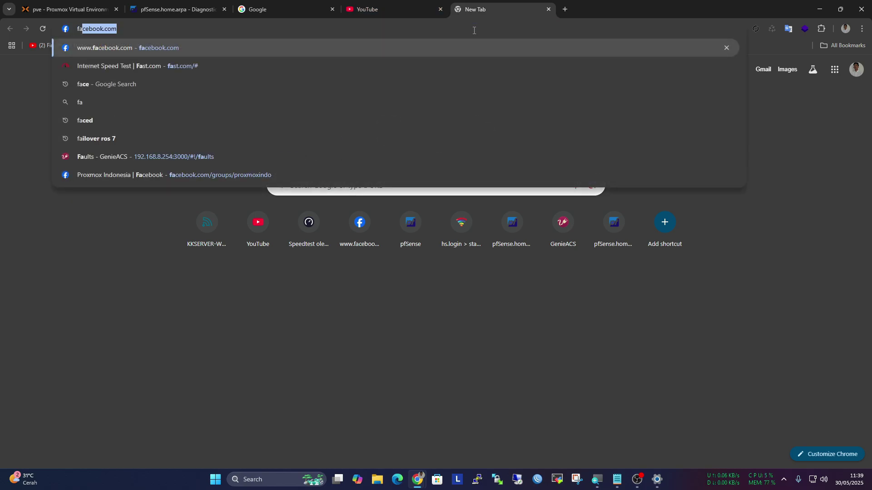
key("Return")
left_click(548, 9)
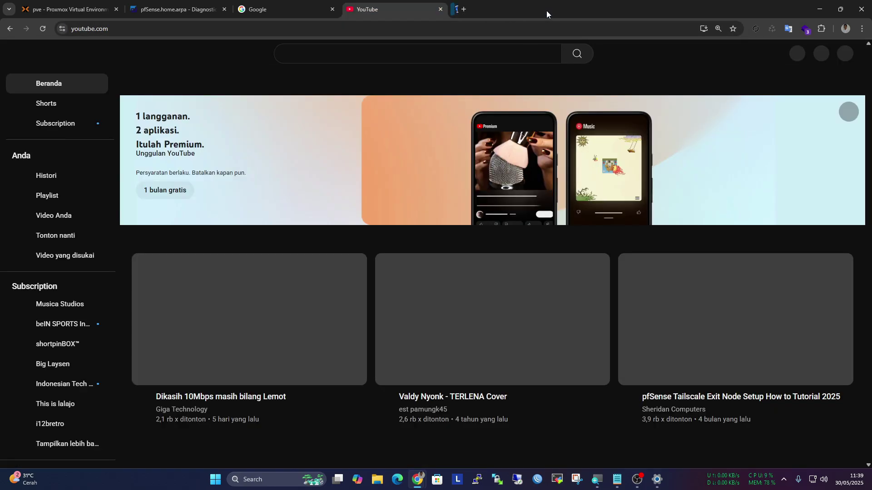
left_click(441, 9)
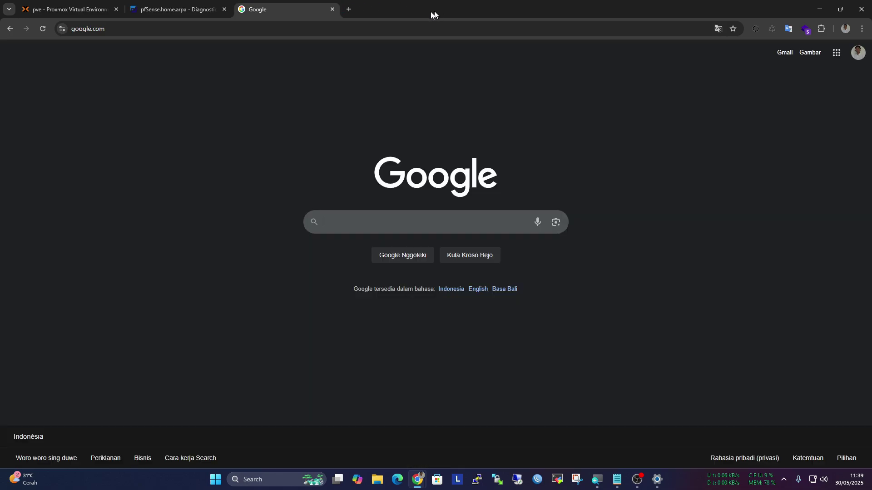
From the pfSense dashboard, go to Services > DHCP Server and check the LAN DNS servers 8.8.8.8 and 1.1.1.1
left_click(189, 5)
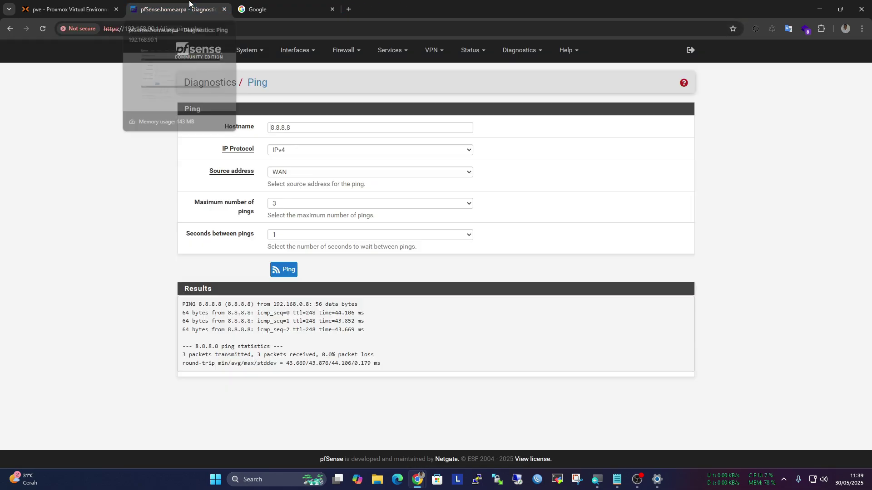
left_click(190, 53)
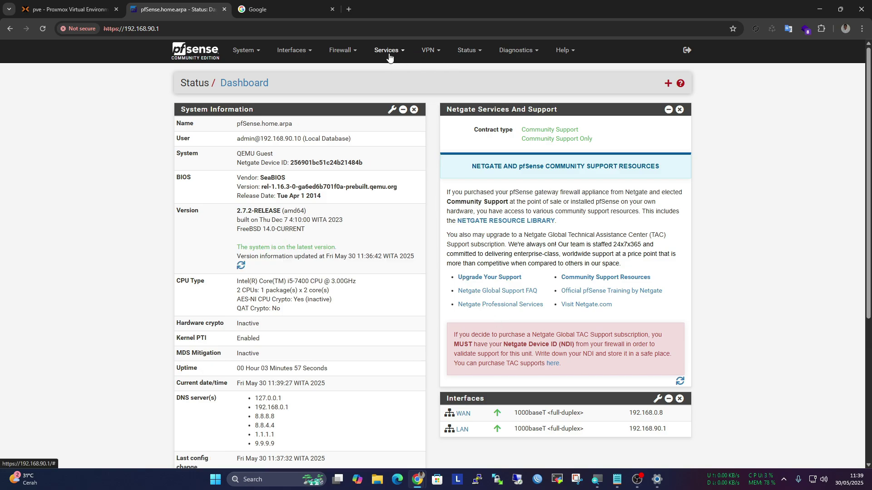
left_click(429, 51)
left_click(388, 51)
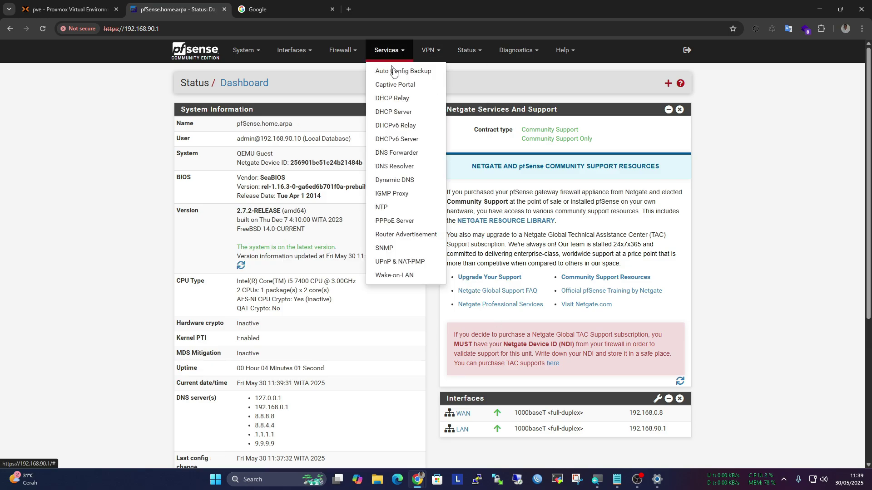
left_click(412, 114)
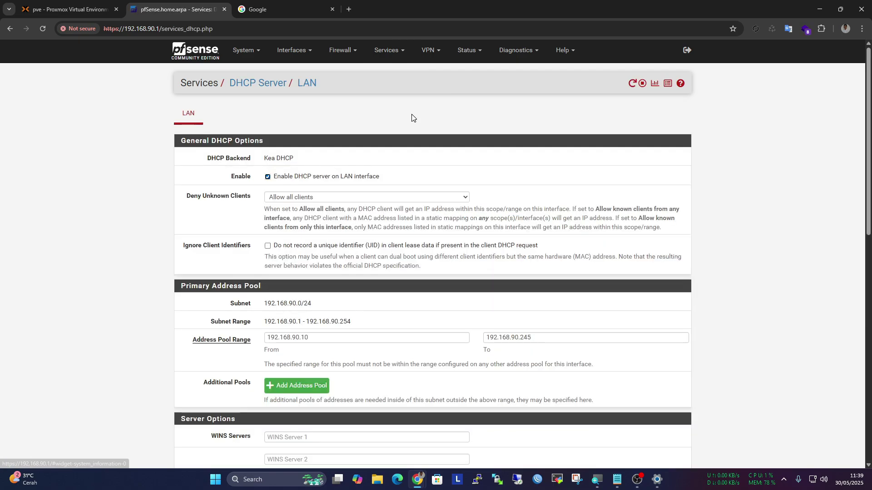
scroll(339, 233, "down", 4)
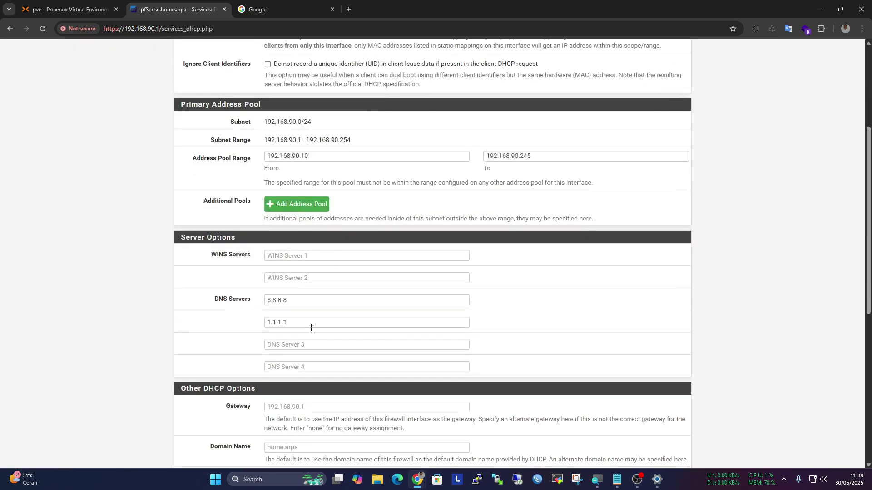
scroll(311, 328, "up", 5)
left_click(241, 51)
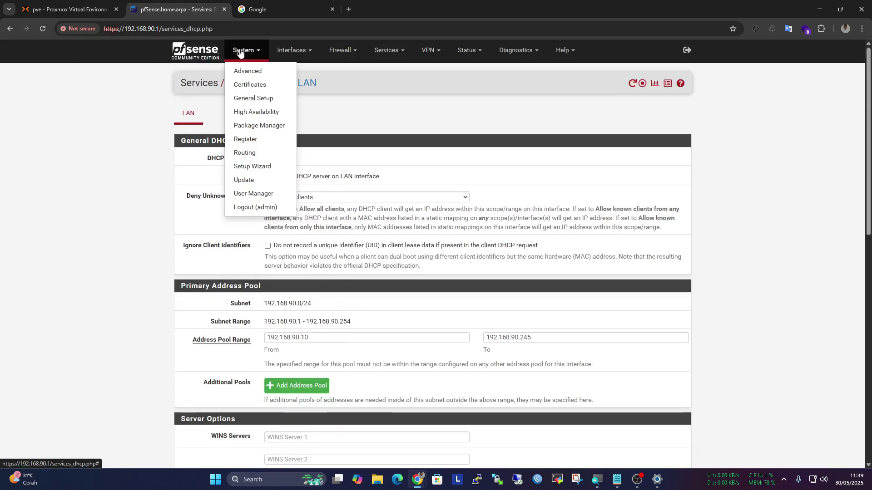
Open System > General Setup and scroll through its settings
left_click(248, 98)
scroll(306, 180, "down", 5)
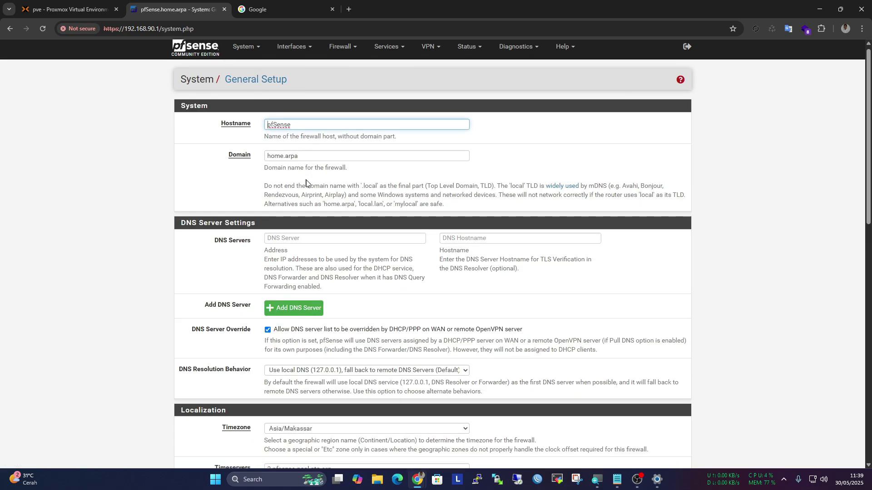
scroll(306, 183, "down", 8)
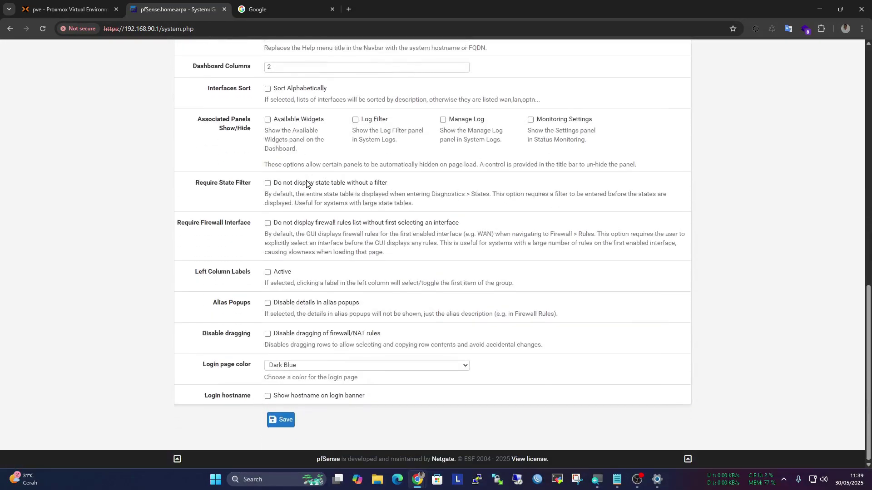
scroll(306, 184, "up", 5)
scroll(306, 183, "up", 8)
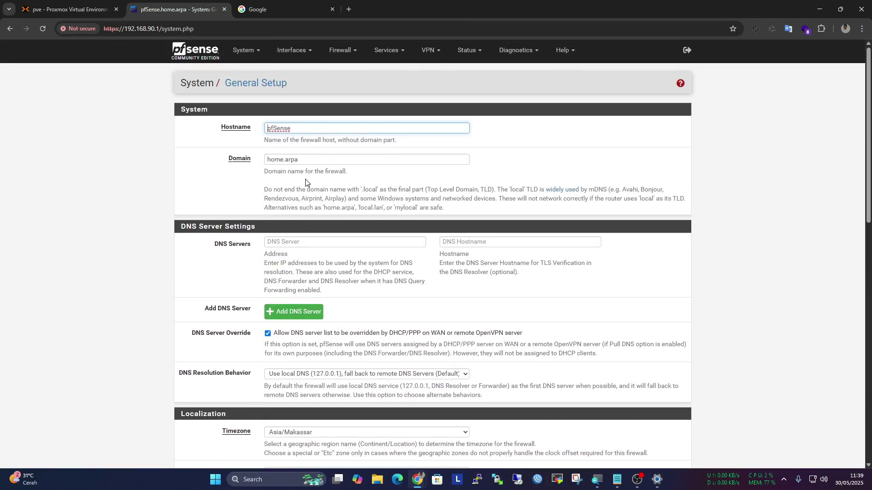
Open System > Advanced > Networking and review the DHCP options showing the Kea DHCP backend
left_click(249, 54)
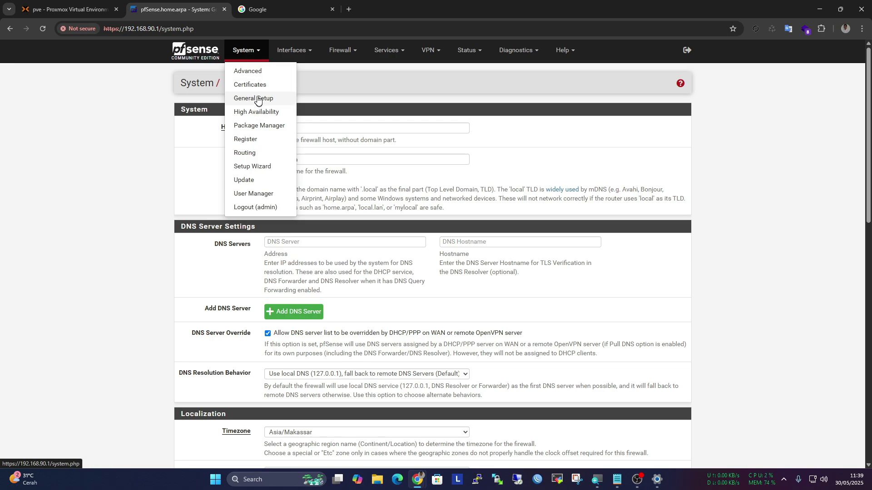
left_click(249, 71)
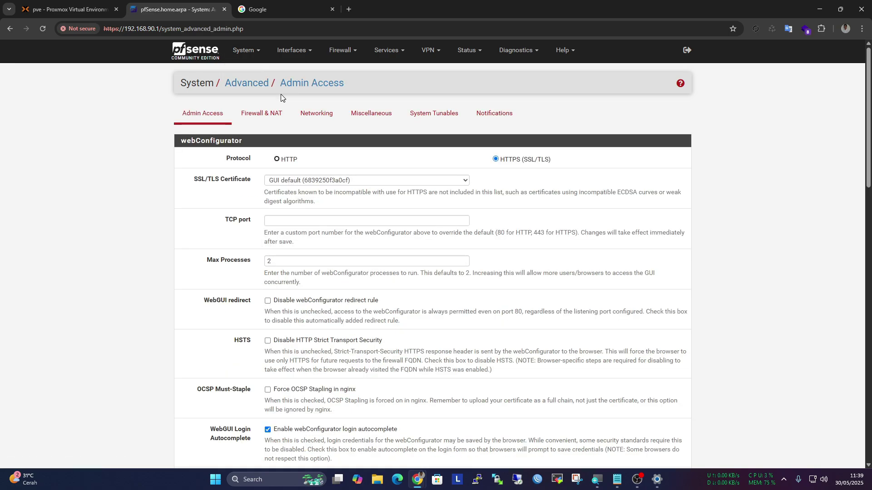
left_click(314, 114)
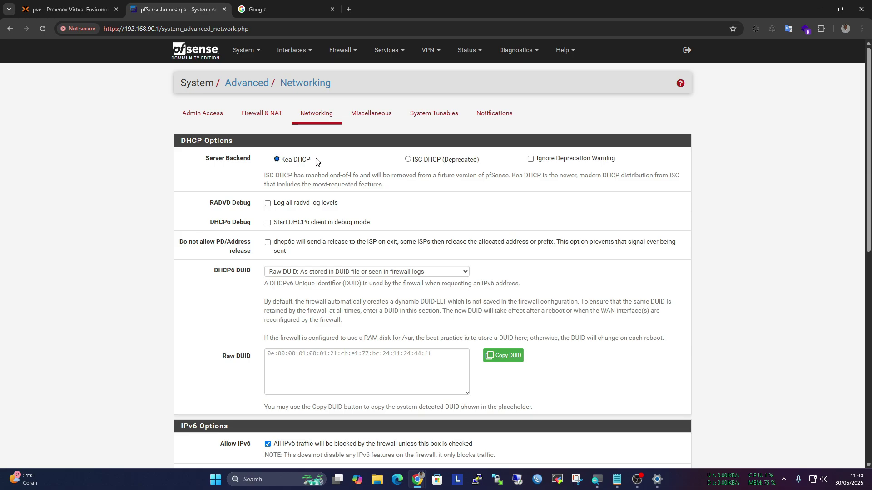
scroll(316, 162, "down", 6)
scroll(321, 167, "up", 6)
left_click(386, 50)
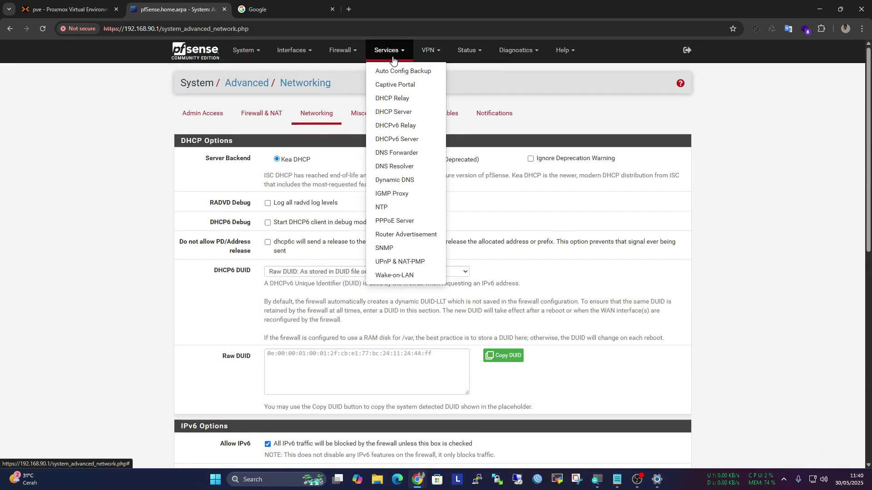
Highlight the LAN DHCP DNS servers 8.8.8.8 and 1.1.1.1, then revisit System > Advanced > Networking
left_click(416, 113)
scroll(399, 129, "down", 1)
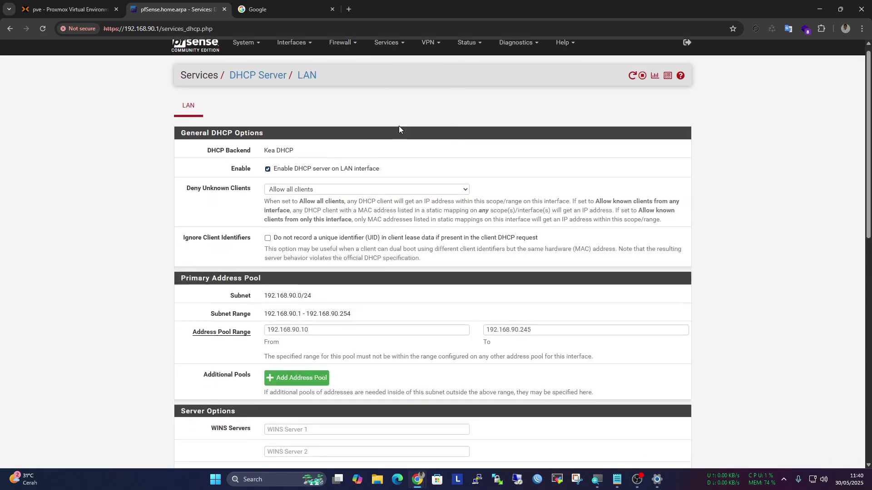
scroll(398, 129, "down", 5)
left_click_drag(304, 255, 257, 282)
scroll(325, 267, "up", 5)
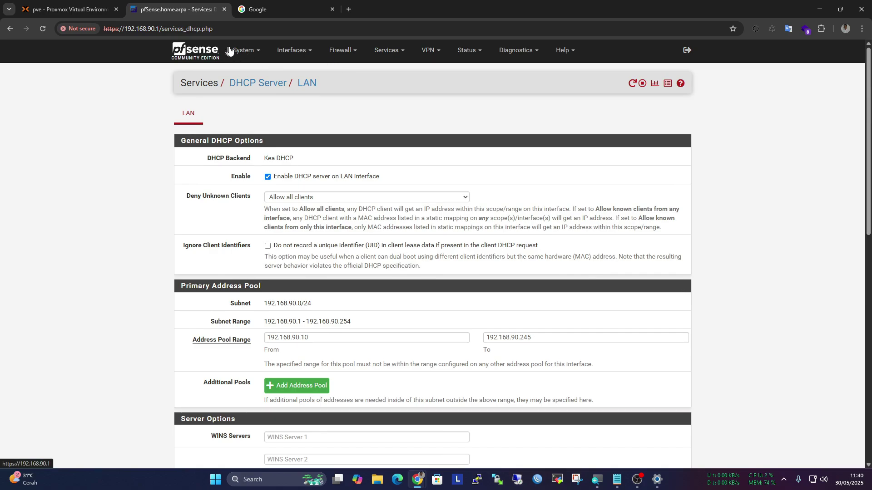
left_click(244, 50)
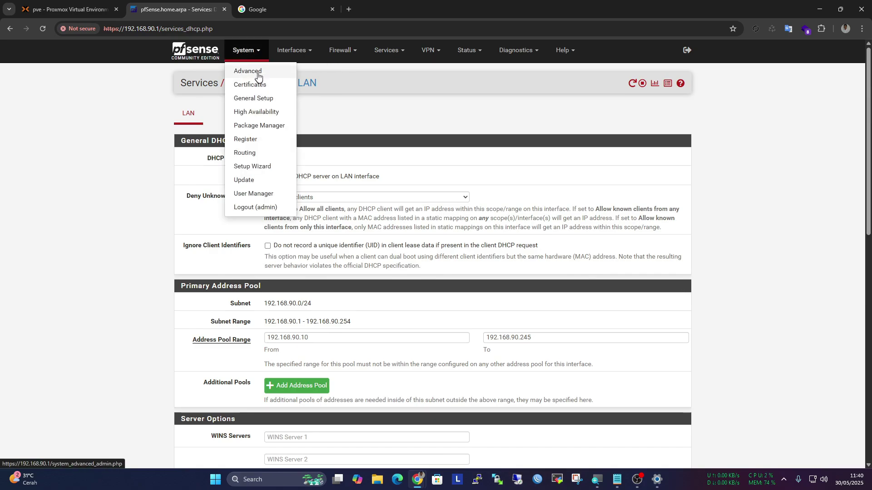
left_click(257, 71)
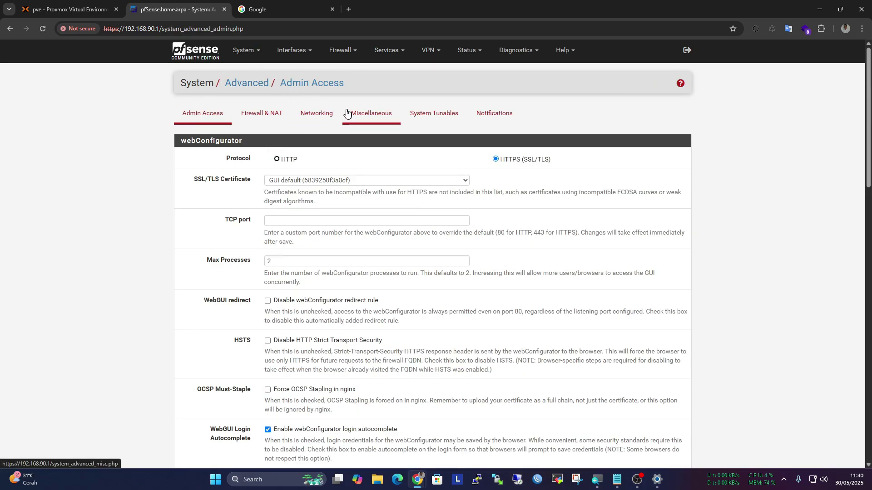
left_click(316, 113)
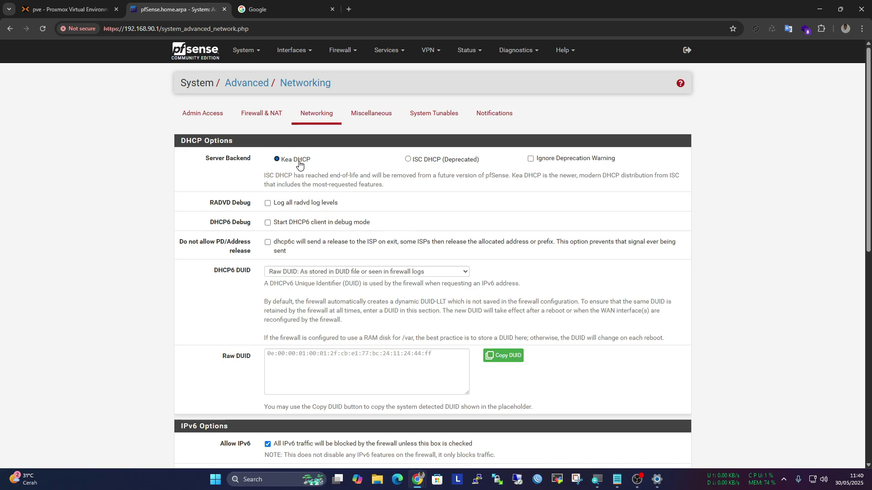
Return to Services > DHCP Server and scroll through the LAN page again
left_click(431, 52)
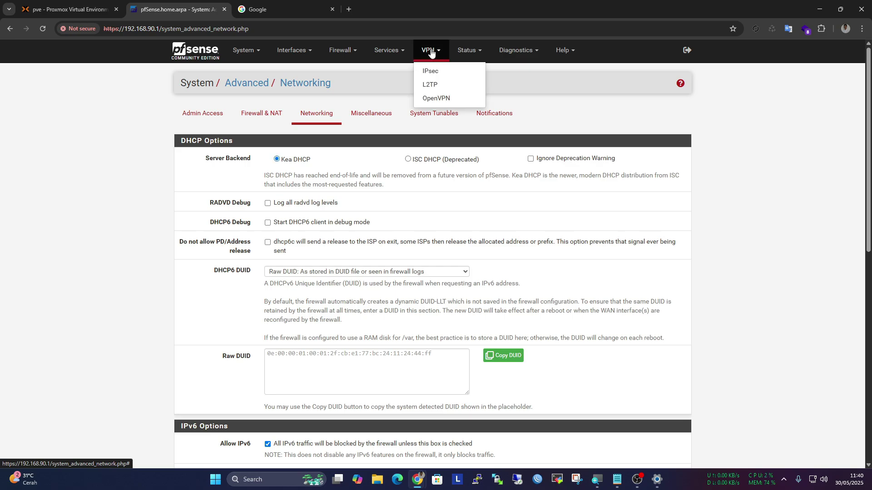
left_click(400, 50)
left_click(398, 113)
scroll(355, 232, "down", 5)
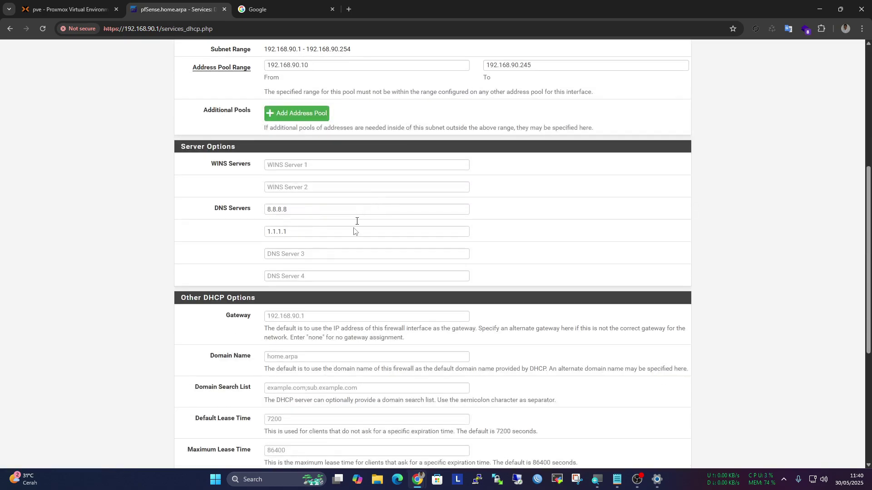
scroll(376, 252, "down", 5)
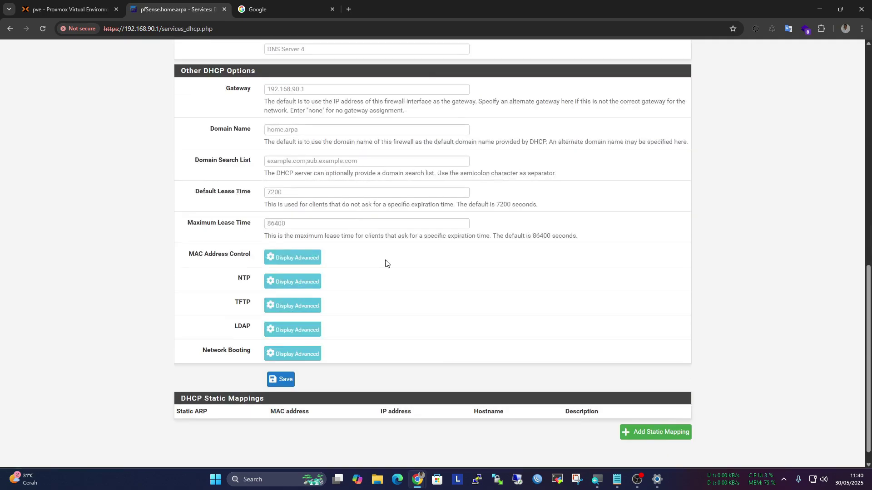
scroll(382, 263, "up", 9)
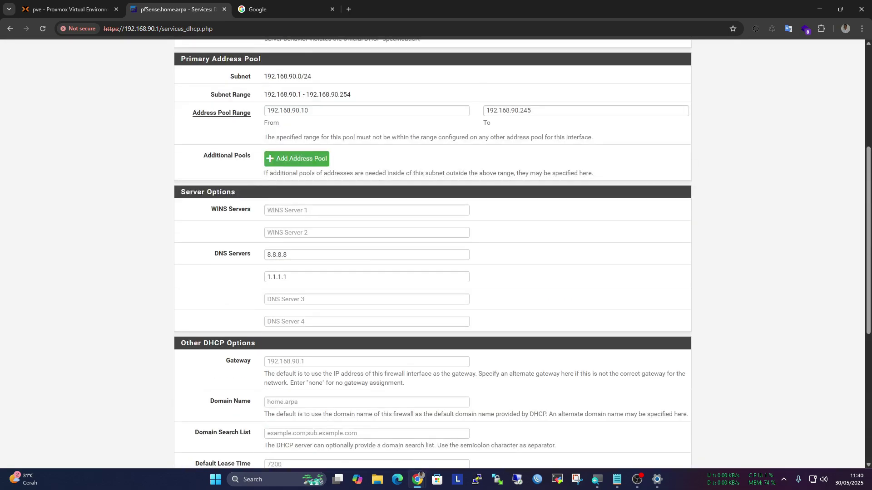
scroll(321, 252, "up", 2)
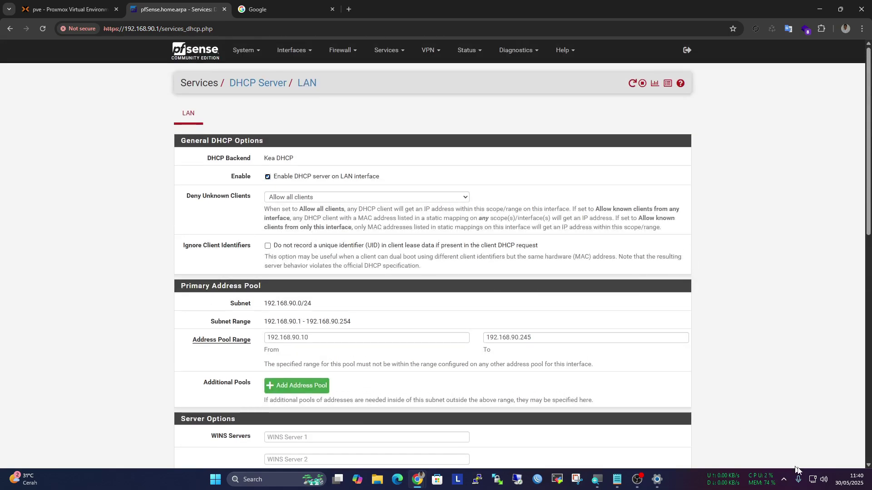
right_click(812, 480)
Show the Windows Ethernet details: IPv4 192.168.90.10 via DHCP, DNS 8.8.8.8 and 1.1.1.1
left_click(787, 455)
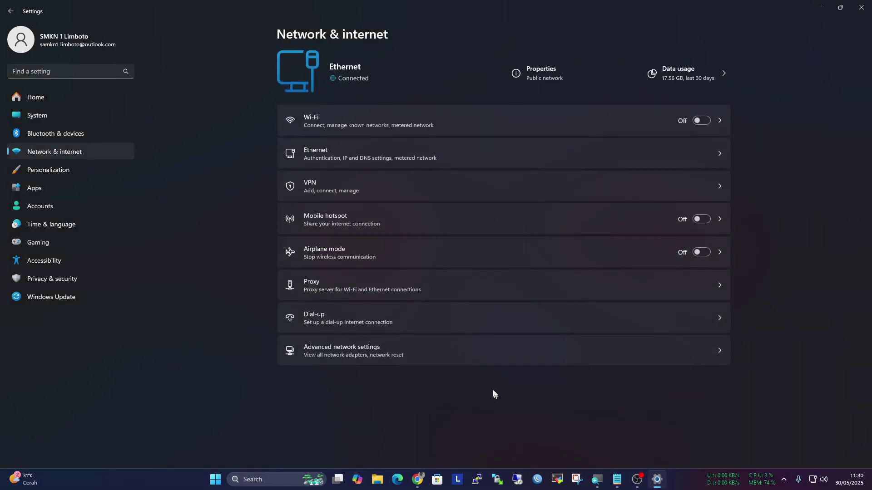
left_click(328, 156)
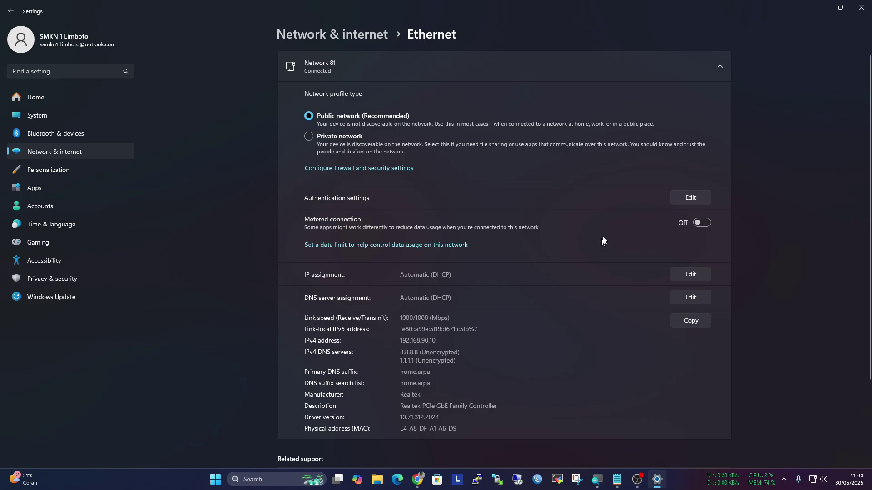
Close Settings and view the YTPFSENSE VM's Summary in Proxmox, where the guest agent isn't running
left_click(869, 8)
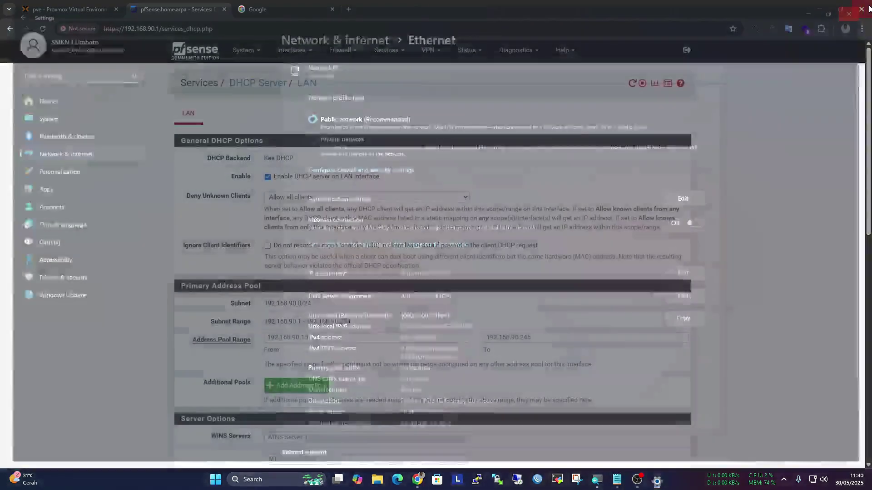
scroll(422, 168, "down", 3)
scroll(422, 168, "up", 3)
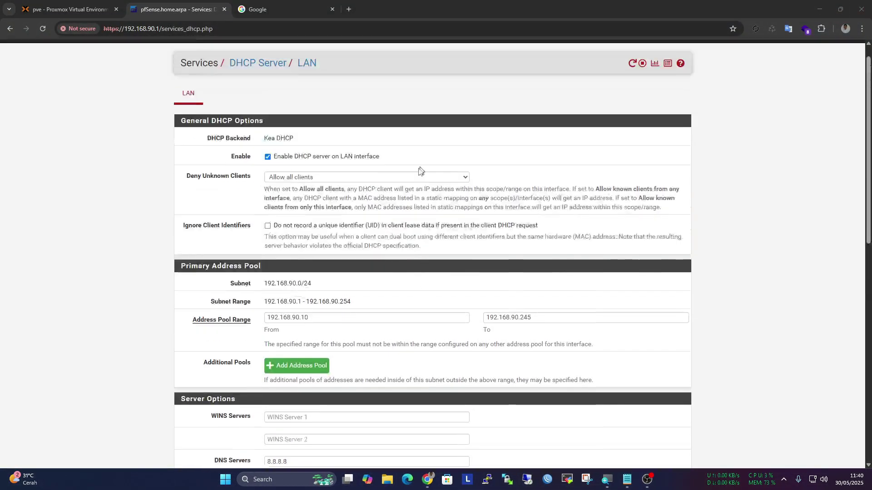
left_click(66, 9)
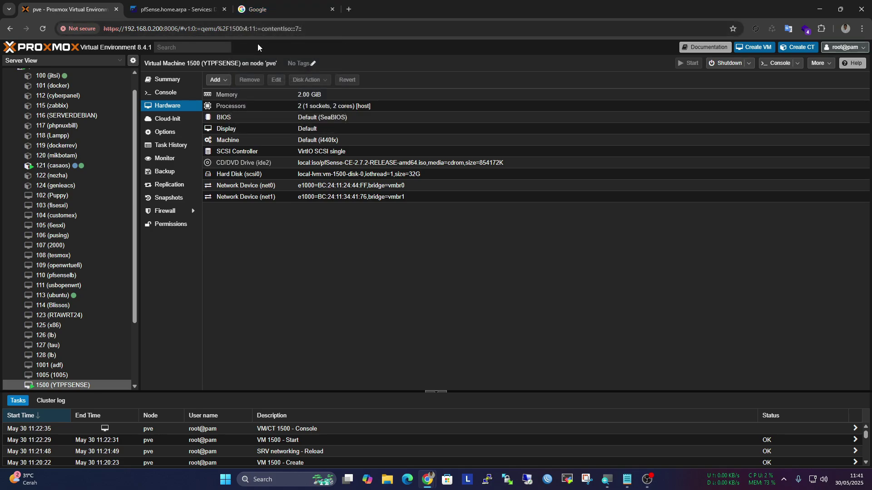
left_click_drag(134, 203, 133, 154)
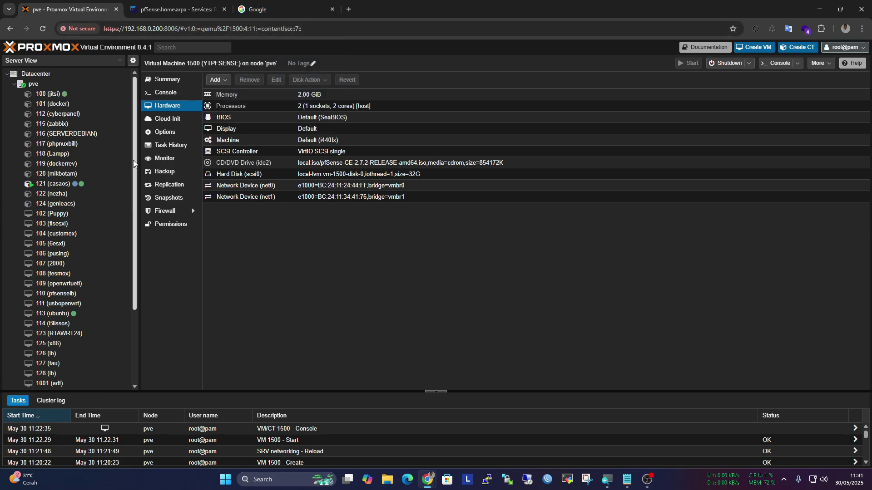
scroll(129, 168, "down", 3)
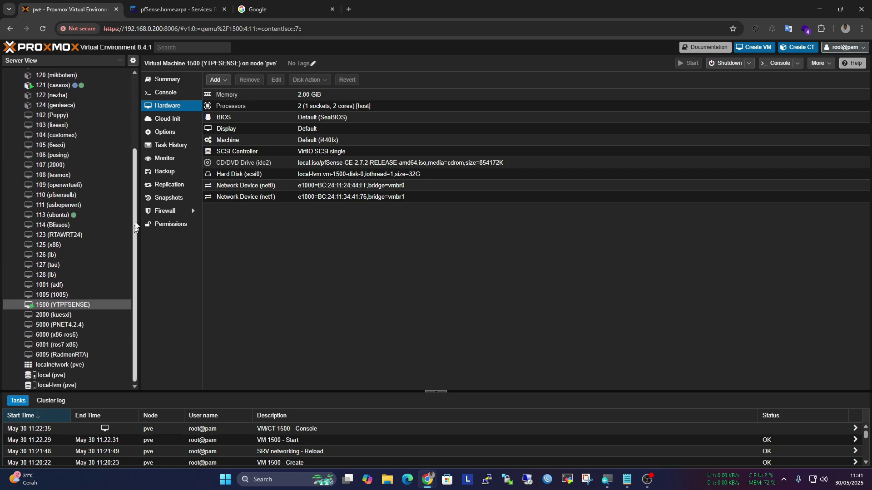
left_click(172, 80)
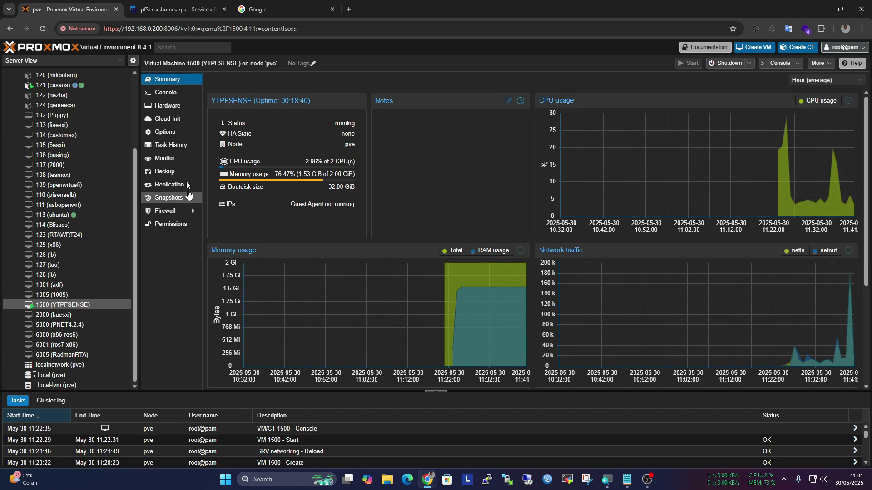
left_click(170, 5)
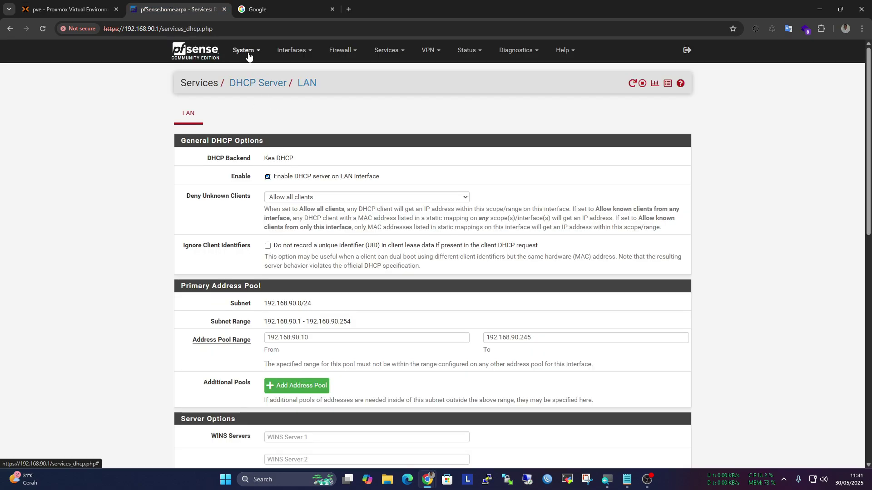
Open the VM's console to show the pfSense menu with WAN 192.168.0.8 and LAN 192.168.90.1
left_click(83, 11)
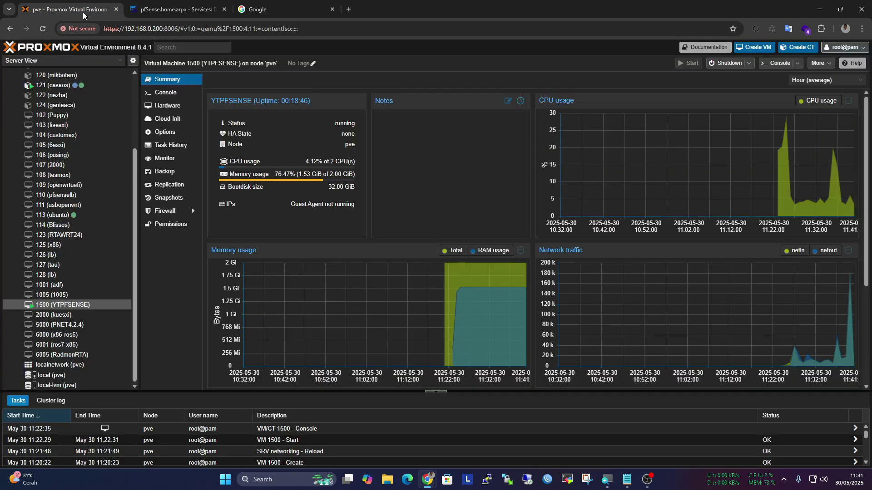
left_click(178, 97)
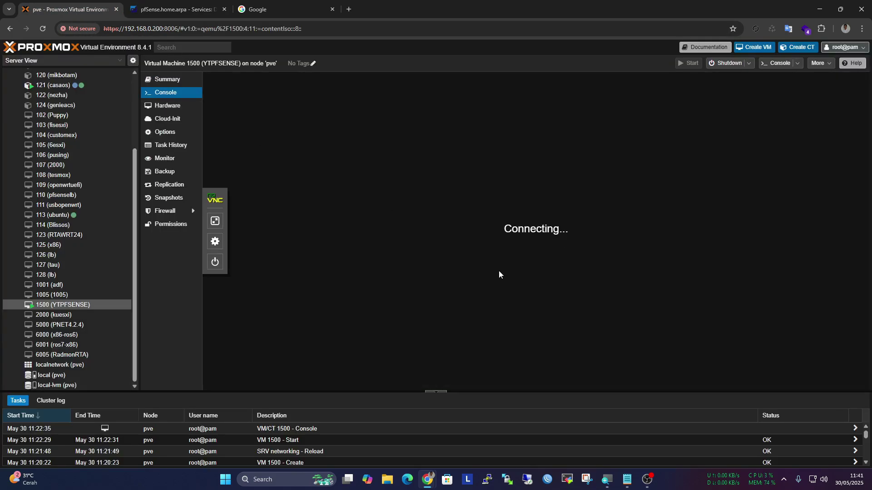
key("Return")
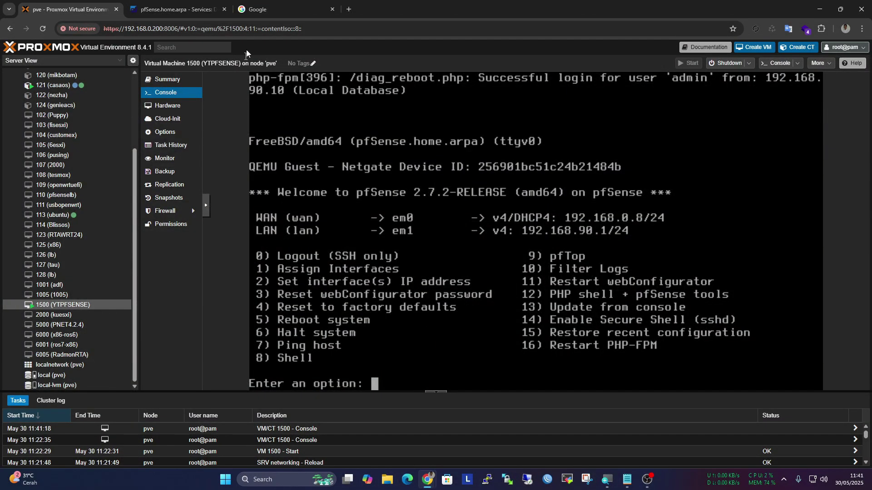
left_click(193, 5)
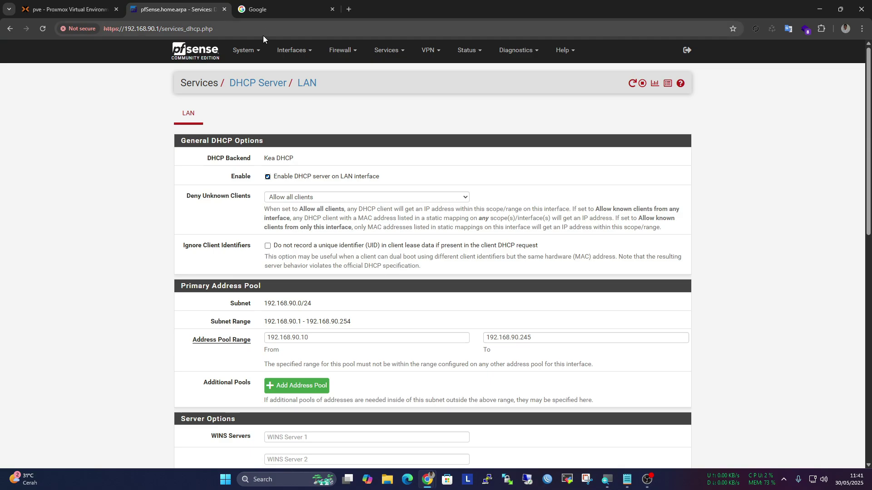
Open the pfSense WAN interface settings and scroll through them
left_click(256, 52)
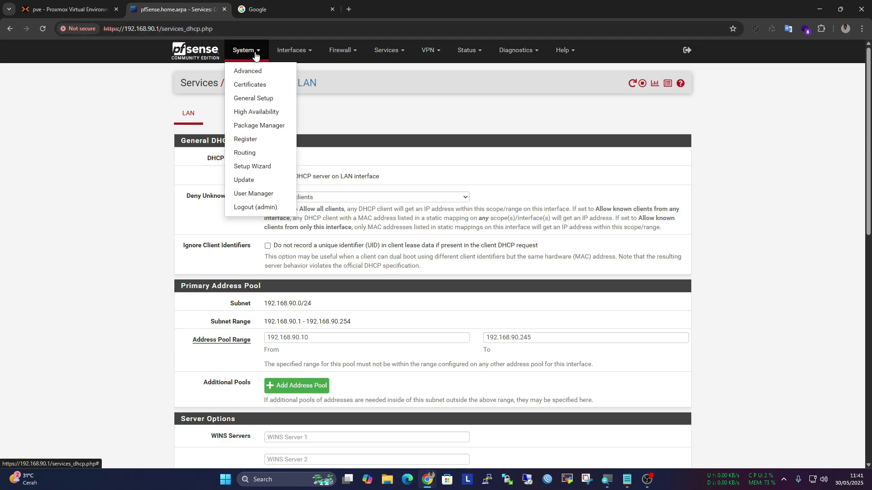
left_click(288, 51)
left_click(295, 94)
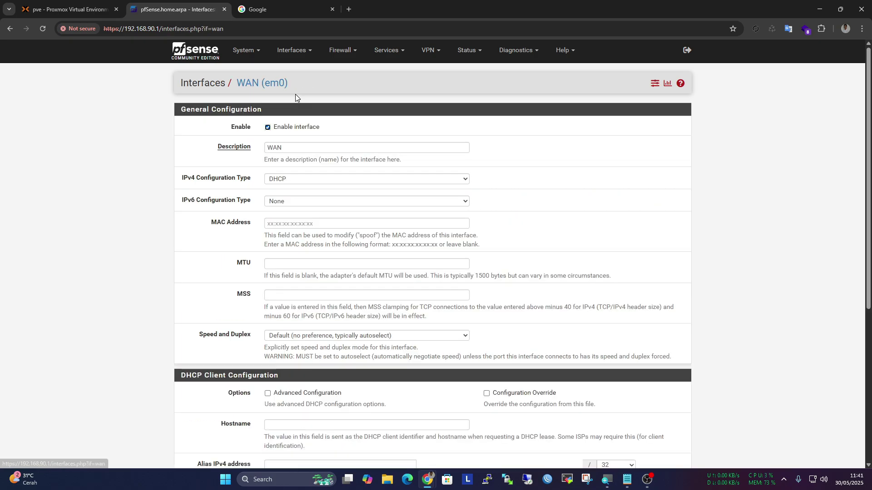
scroll(304, 117, "down", 6)
scroll(249, 61, "down", 1)
scroll(250, 61, "up", 10)
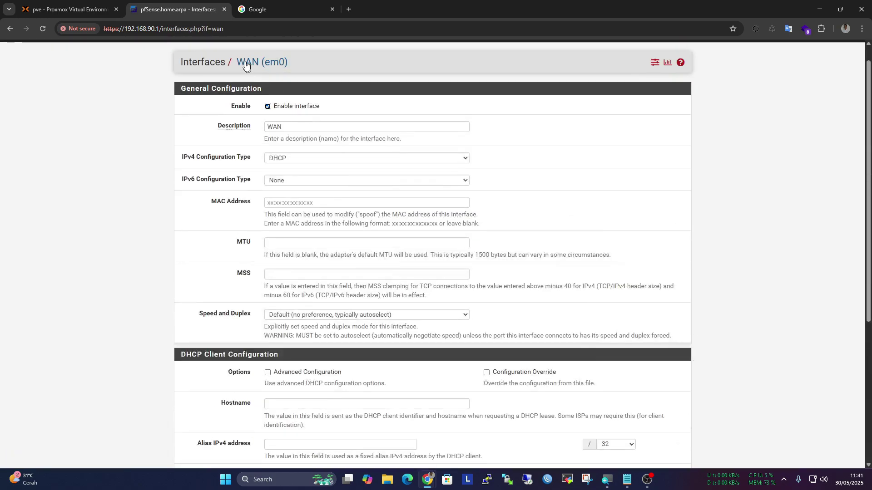
Save the System > Advanced > Admin Access settings so the changes are applied
left_click(249, 54)
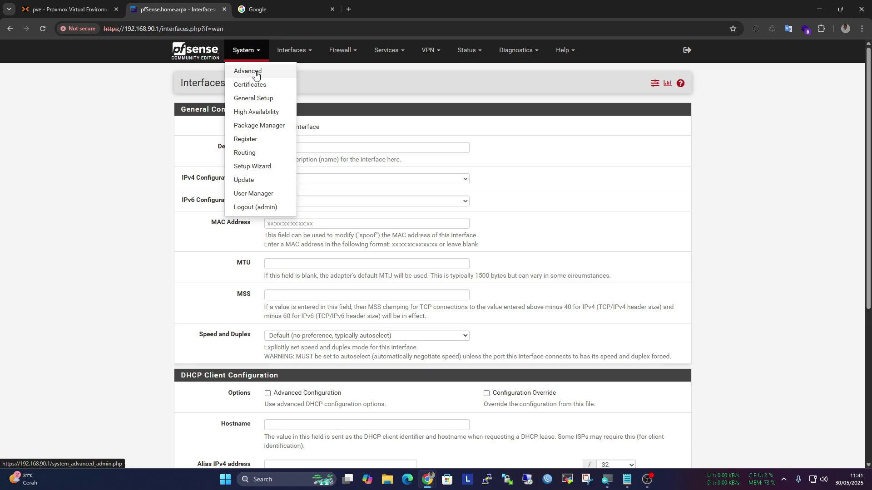
left_click(253, 71)
scroll(260, 78, "down", 10)
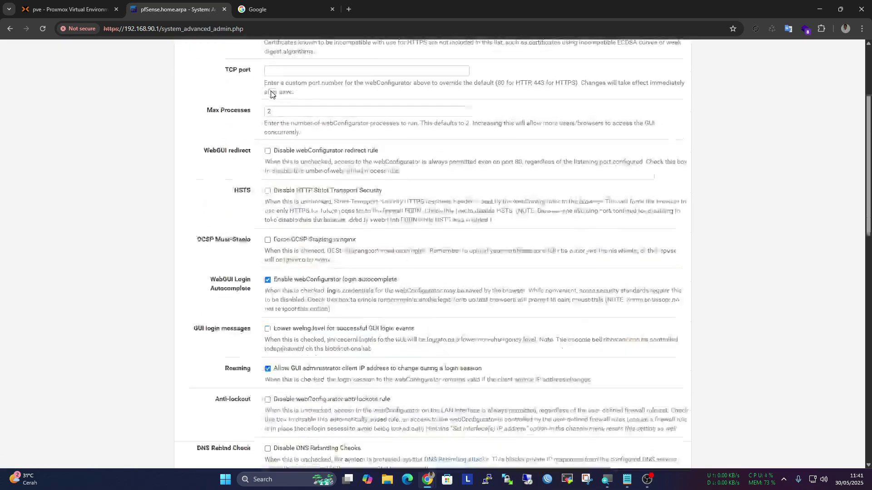
scroll(278, 200, "down", 2)
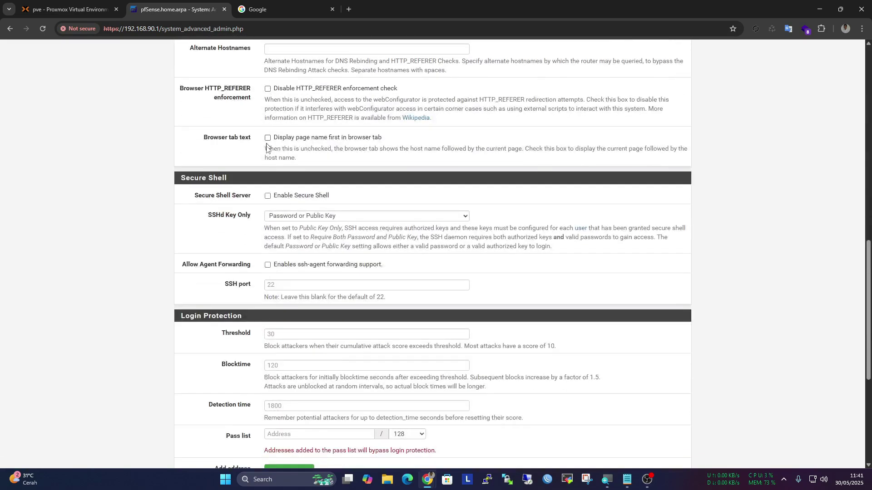
scroll(278, 200, "down", 5)
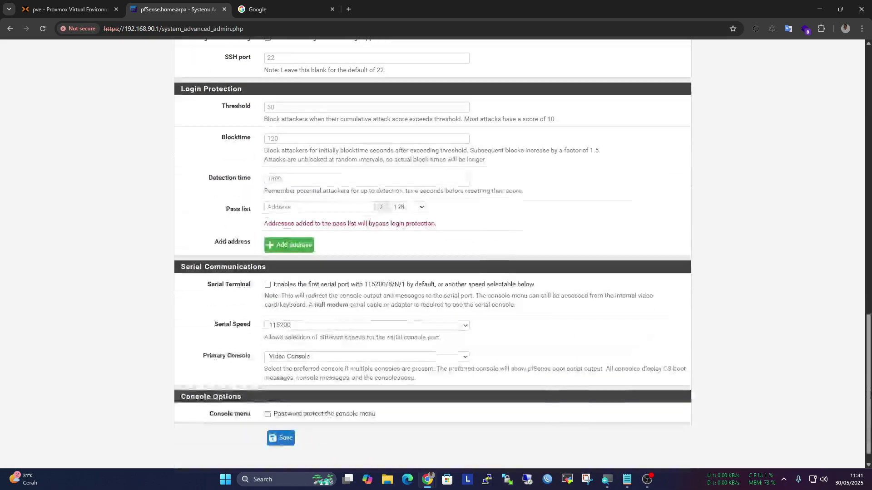
left_click(276, 426)
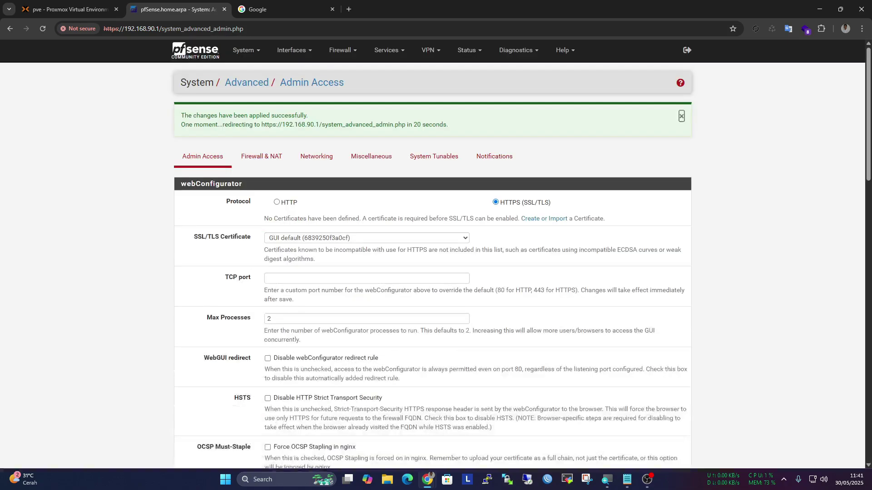
scroll(452, 257, "down", 4)
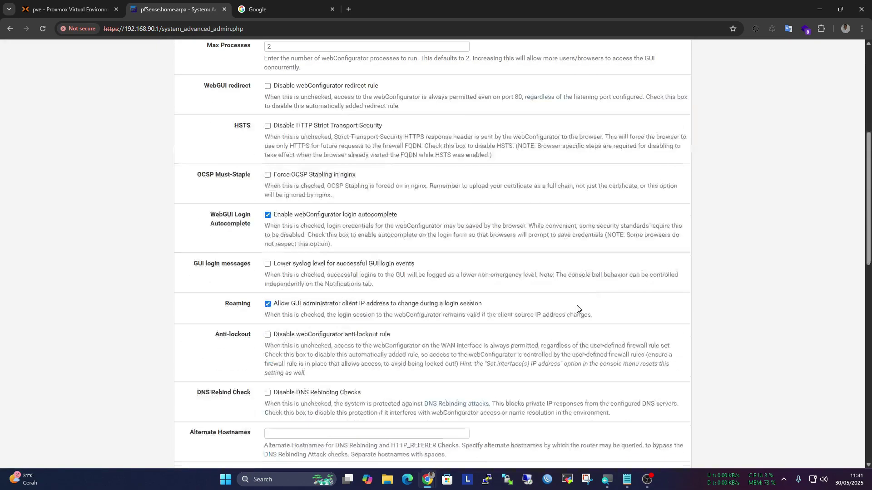
Start a PuTTY SSH session to 192.168.90.1 and accept the firewall's host key
left_click(487, 480)
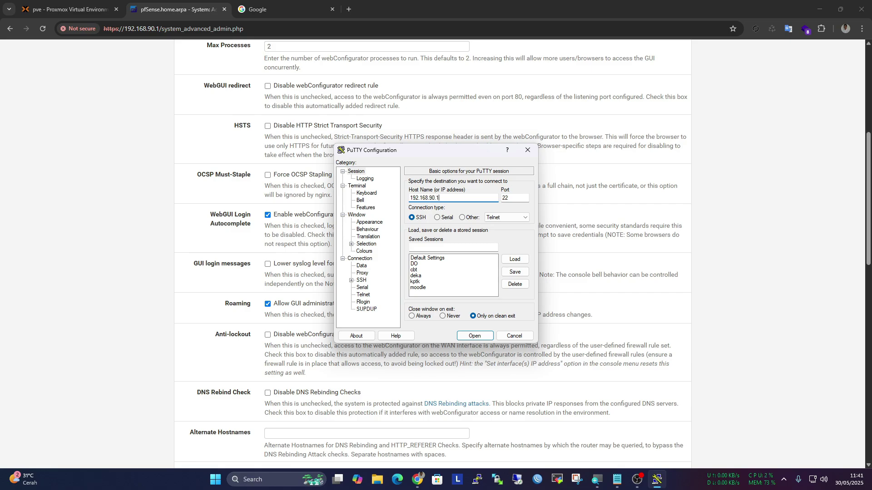
key("Return")
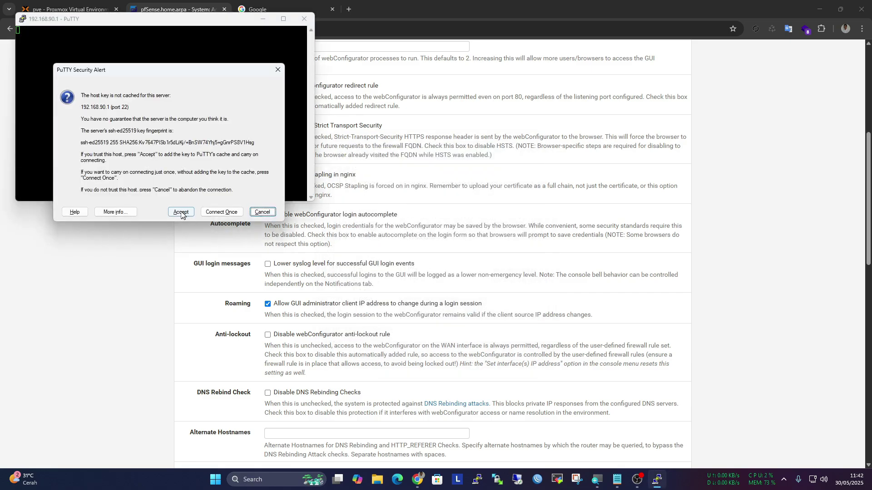
left_click(181, 212)
left_click_drag(120, 21, 552, 90)
scroll(350, 214, "down", 5)
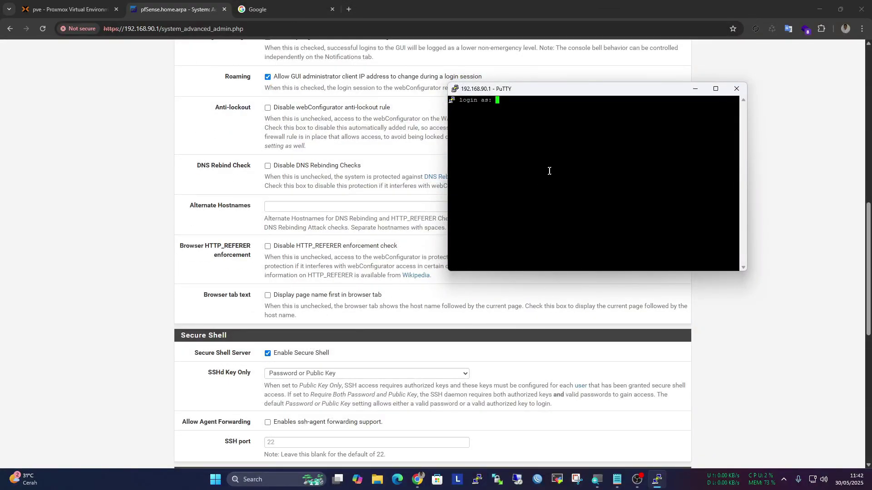
Log in as admin with the account password and choose option 8 for the shell
type("ad,m")
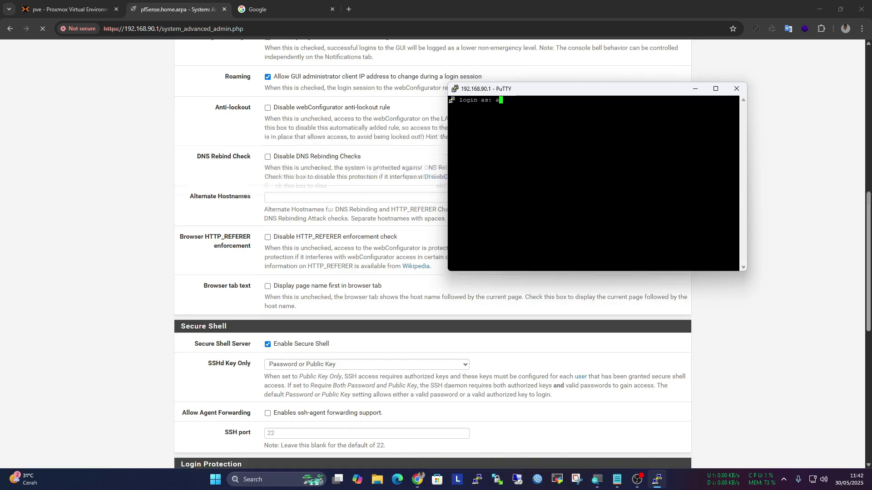
key("BackSpace")
key("BackSpace")
type("min")
key("Return")
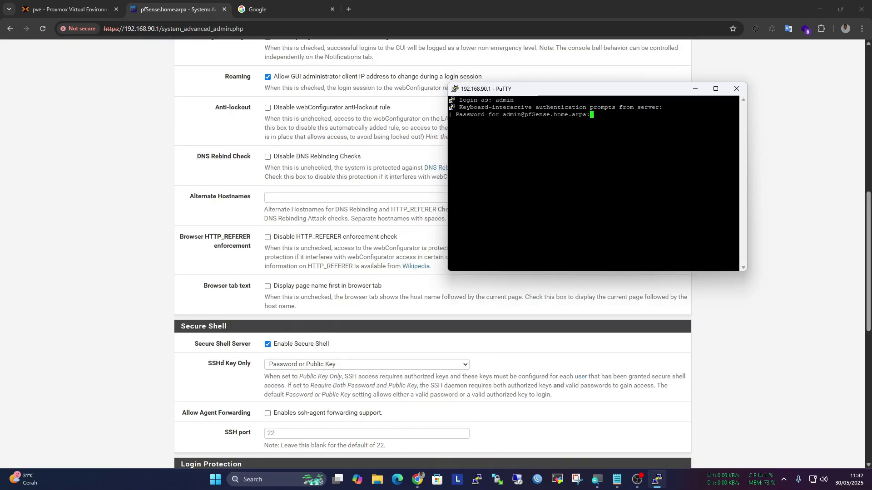
key("Return")
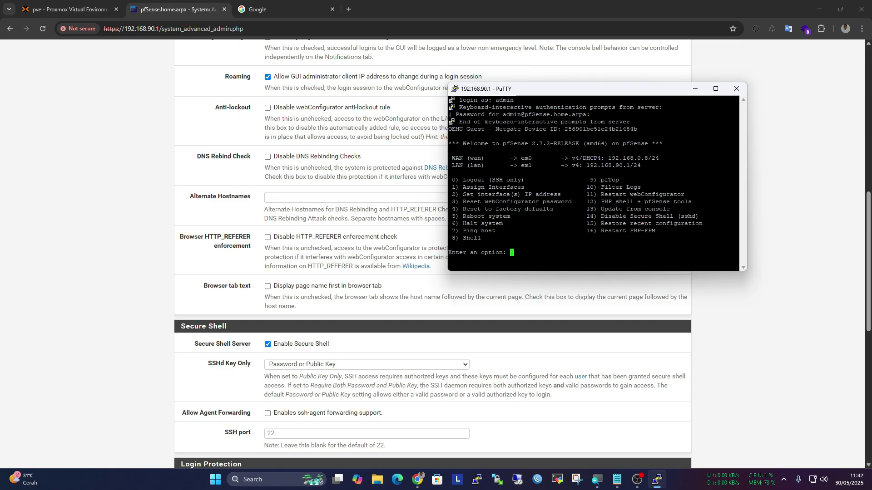
type("8")
key("Return")
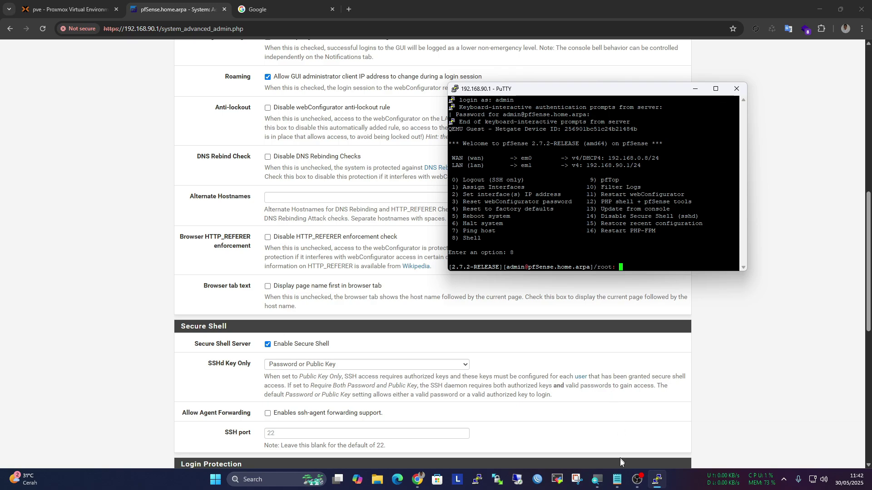
Copy 'pkg install -y qemu-guest-agent nano' from the notes and run it in the pfSense shell
left_click(617, 479)
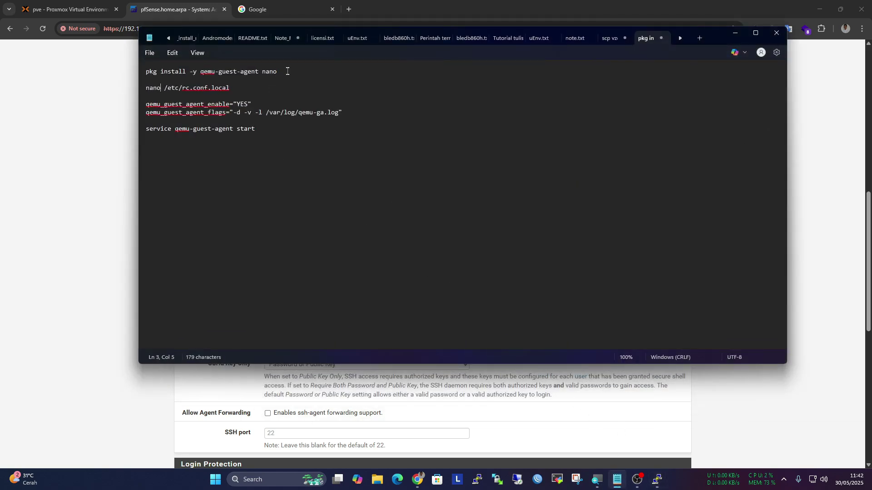
left_click_drag(288, 71, 129, 72)
right_click(165, 71)
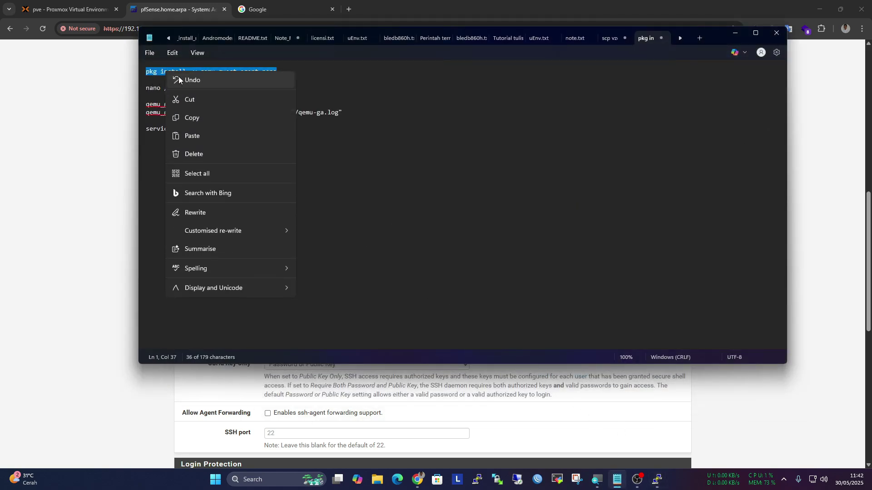
left_click(197, 117)
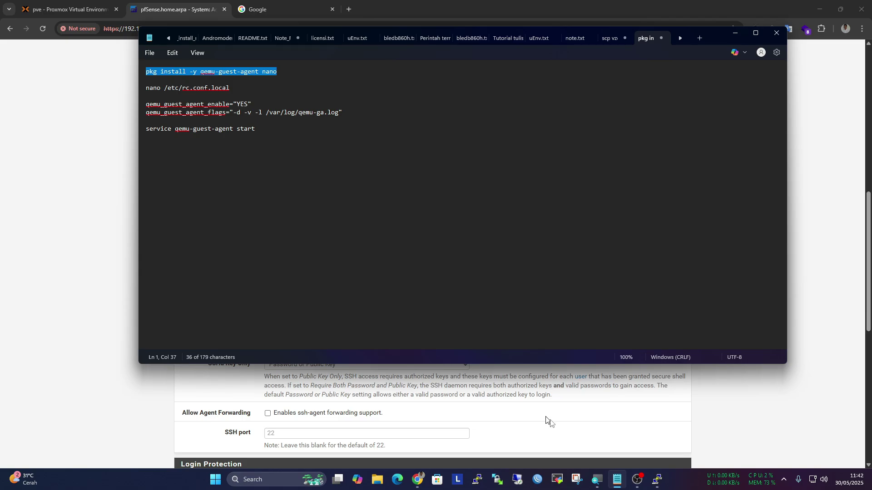
left_click(656, 479)
key("shift+Insert")
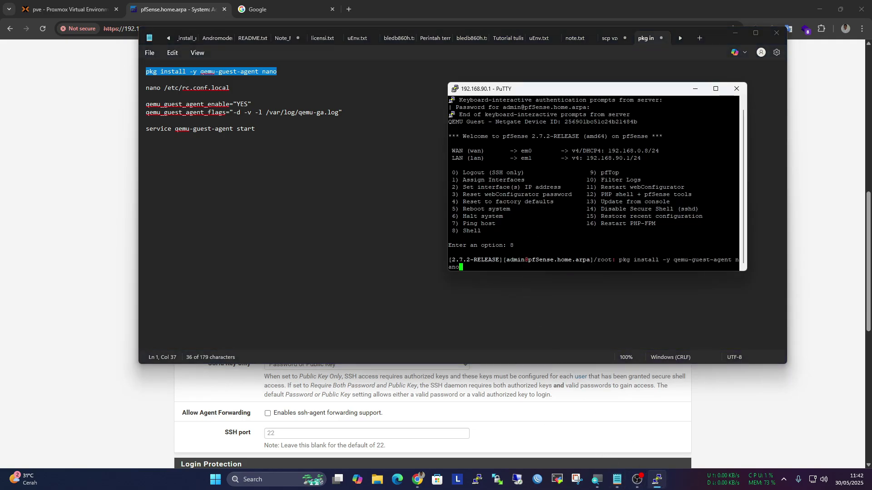
key("Return")
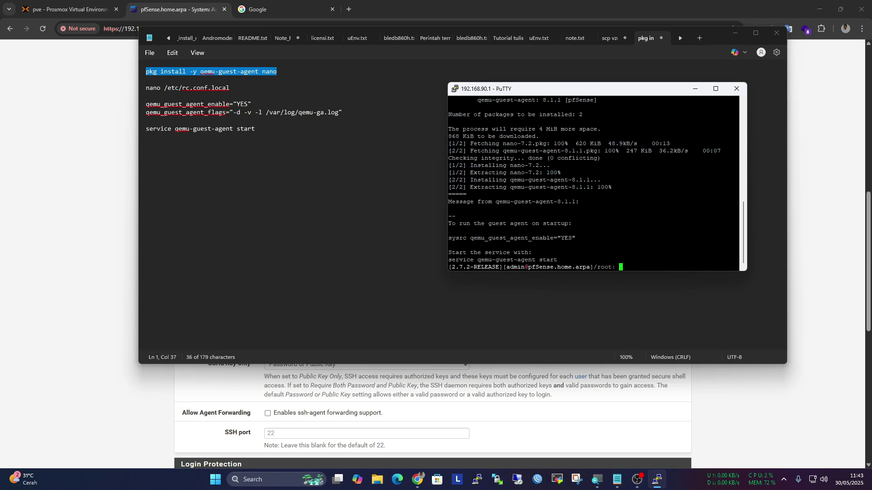
Copy 'nano /etc/rc.conf.local' from the notes and run it to open the file
left_click_drag(234, 85, 144, 88)
right_click(162, 89)
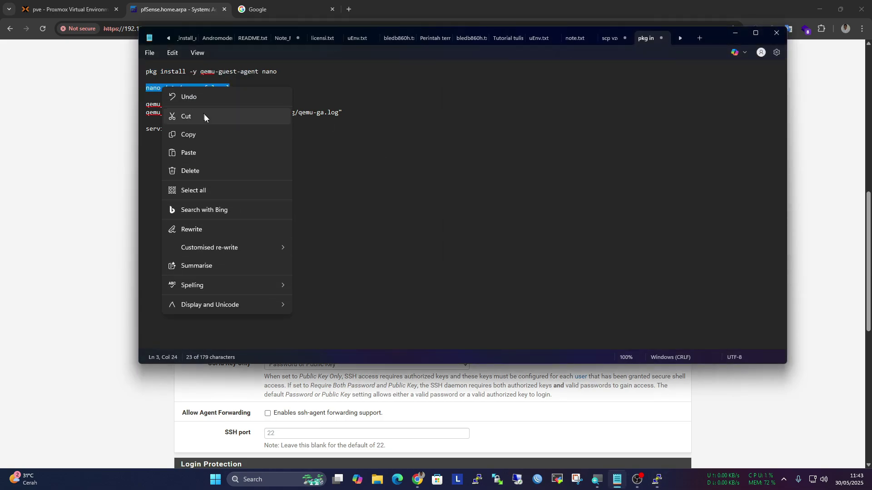
left_click(213, 139)
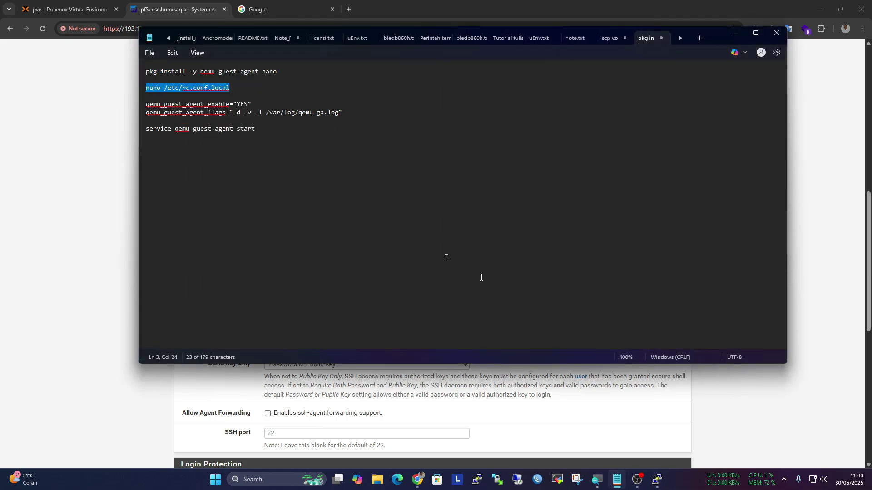
left_click(657, 479)
key("shift+Insert")
key("Return")
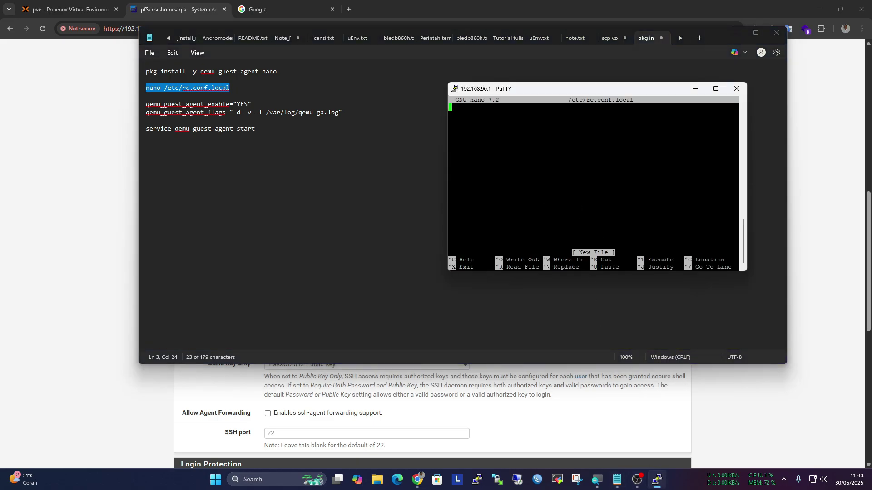
Paste the qemu_guest_agent_enable and qemu_guest_agent_flags lines into the file and save it
left_click_drag(345, 113, 145, 105)
right_click(157, 104)
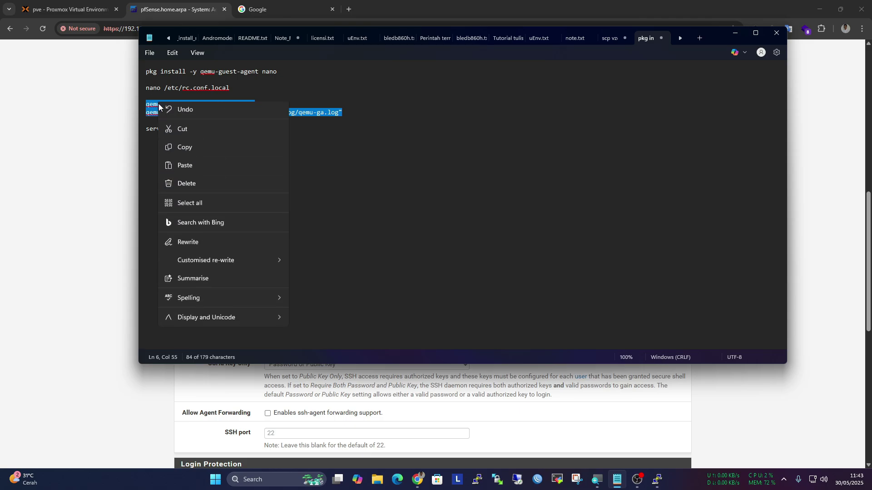
left_click(192, 148)
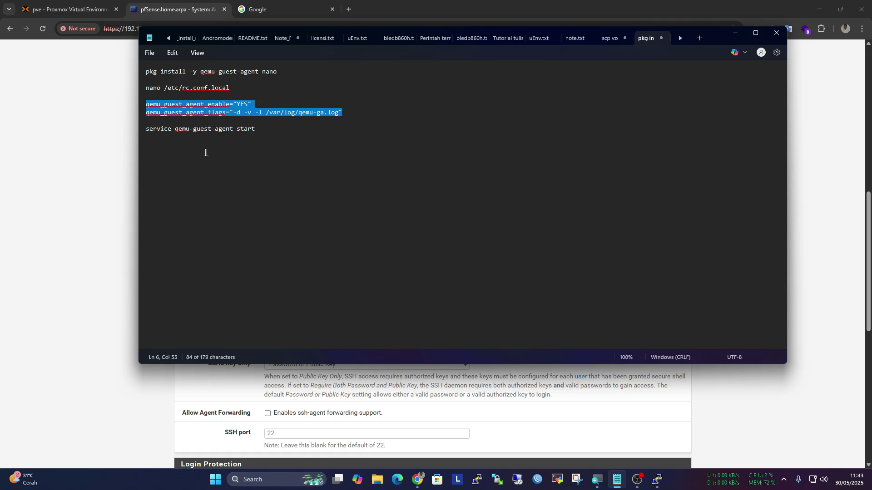
left_click(657, 480)
right_click(584, 158)
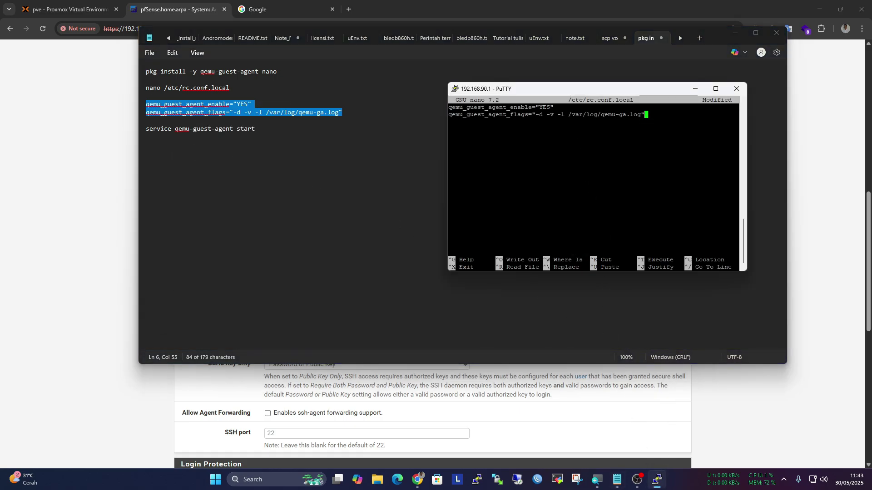
key("ctrl+x")
key("y")
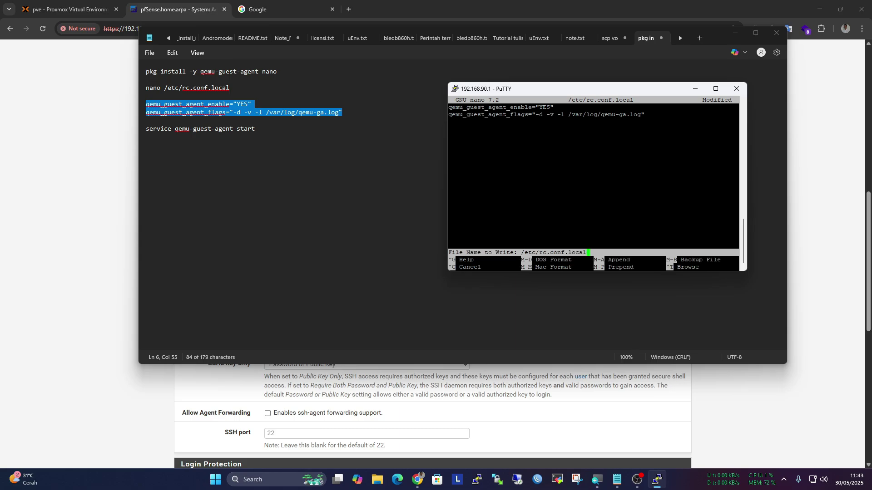
key("Return")
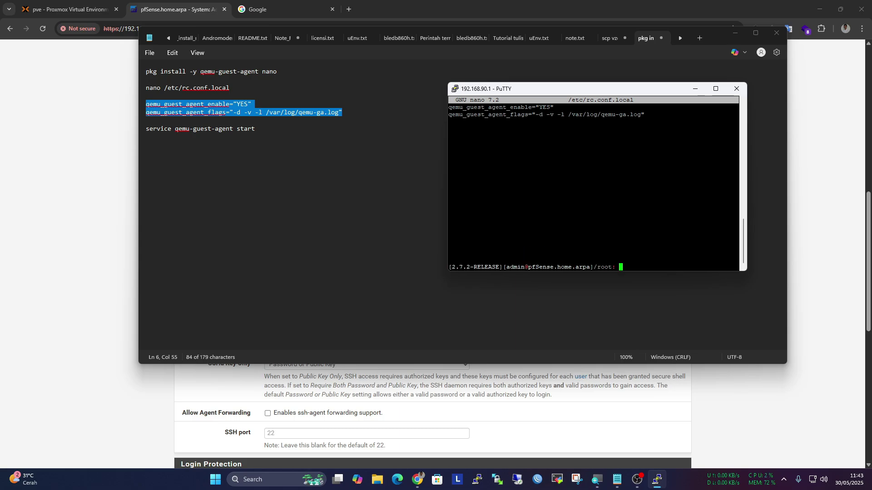
Select the service start command in the notes and return to the pfSense web page
left_click_drag(255, 129, 117, 136)
left_click(116, 137)
scroll(183, 146, "up", 7)
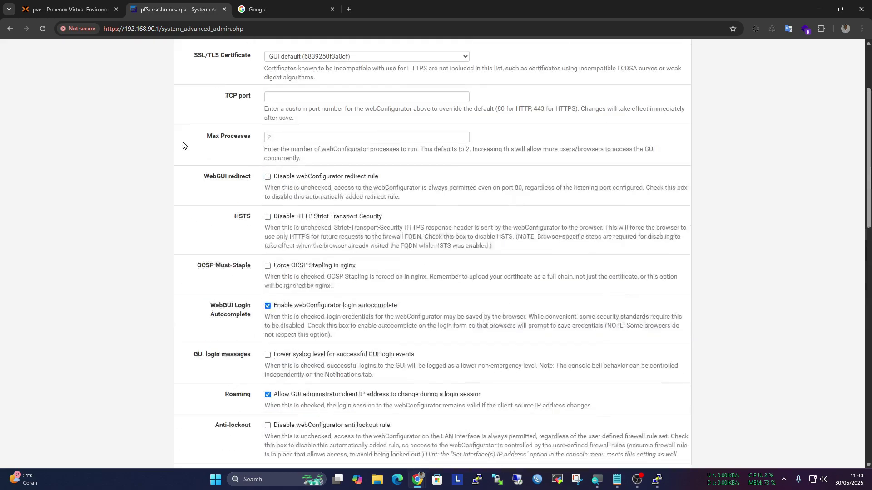
scroll(183, 145, "up", 3)
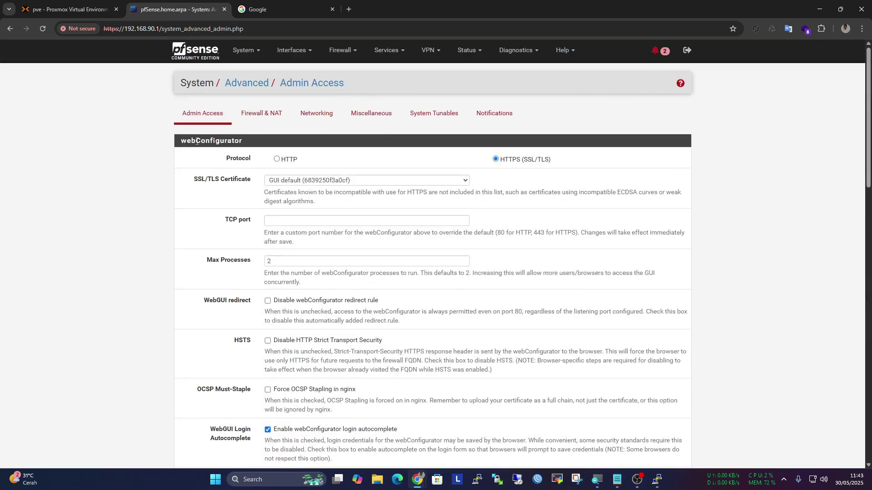
Search the available packages for 'cmd' and install pfSense-pkg-Shellcmd 1.0.5_3
left_click(245, 50)
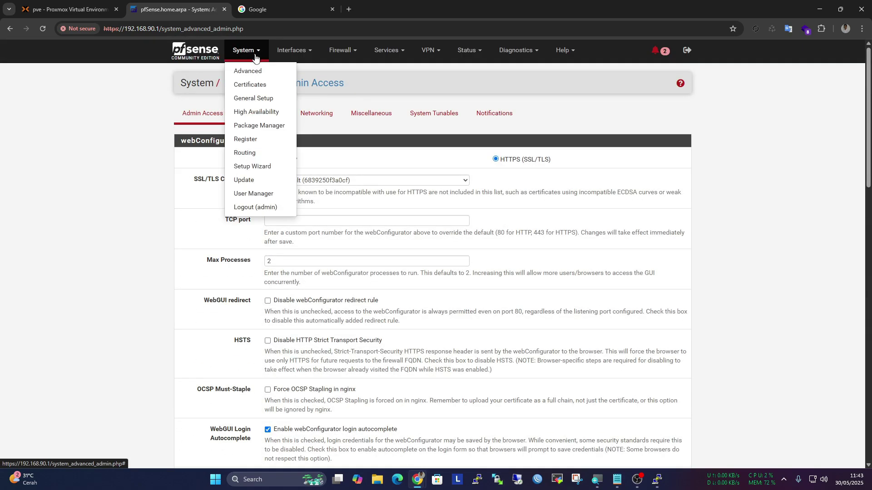
left_click(268, 125)
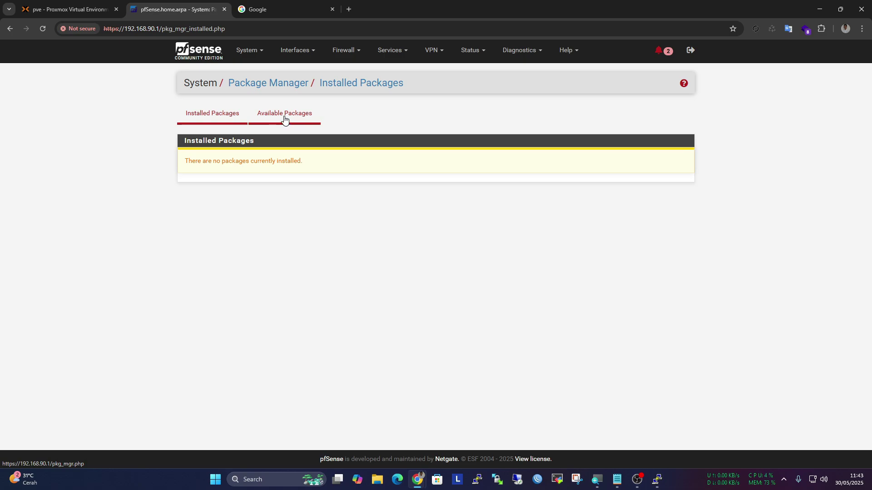
left_click(284, 119)
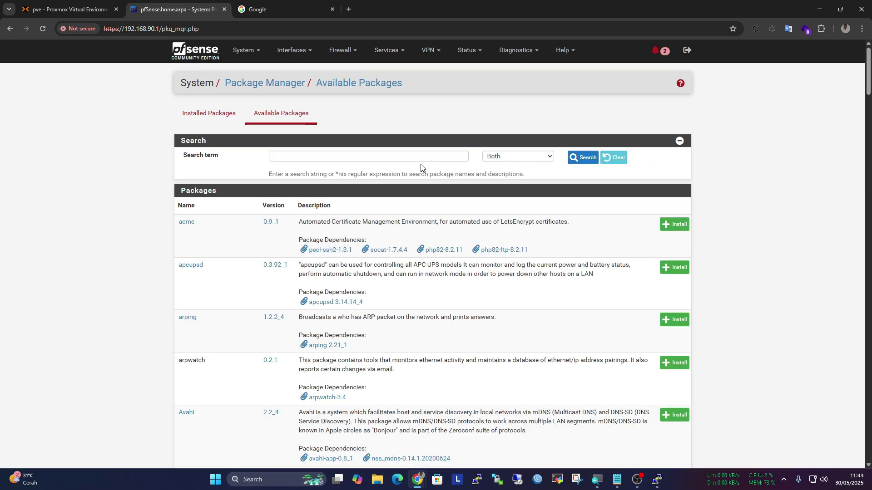
left_click(273, 156)
type("cmd")
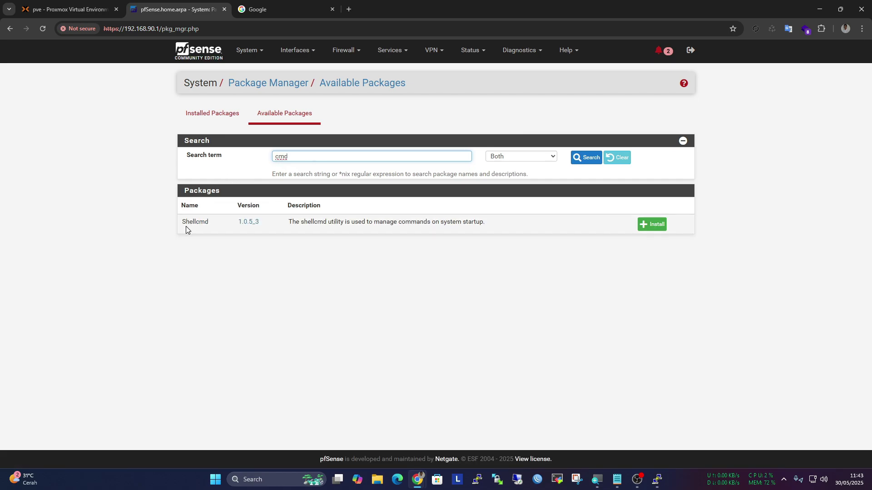
left_click(641, 227)
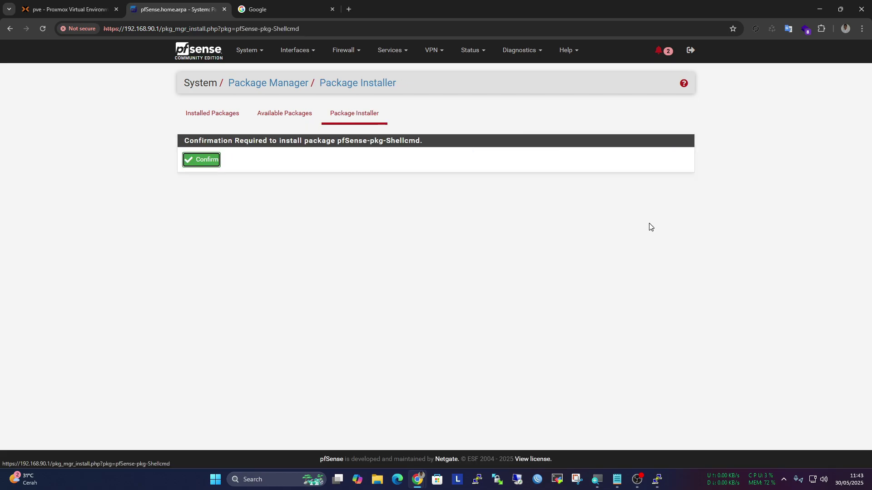
left_click(209, 164)
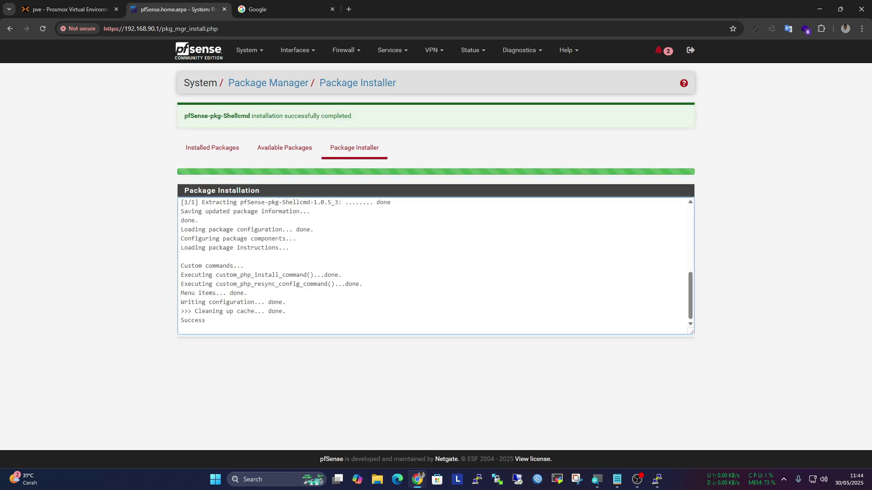
Start a new Shellcmd entry and grab the 'service qemu-guest-agent start' line from Notepad
left_click(397, 54)
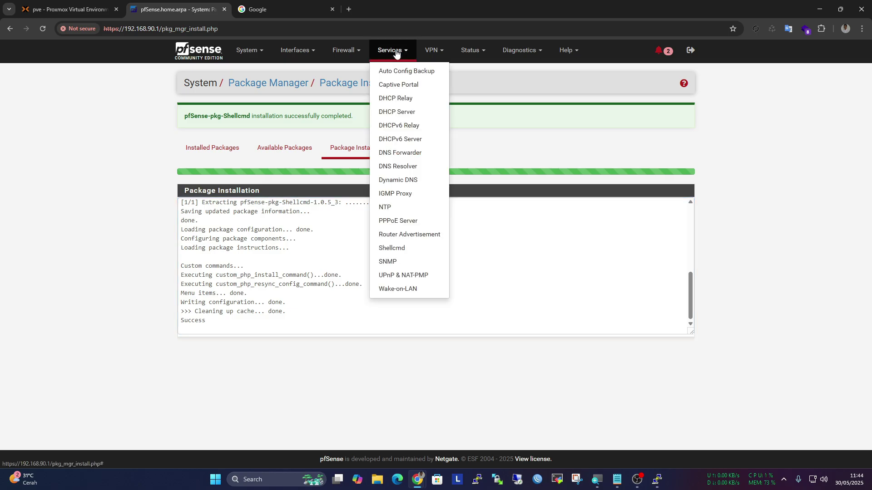
left_click(419, 253)
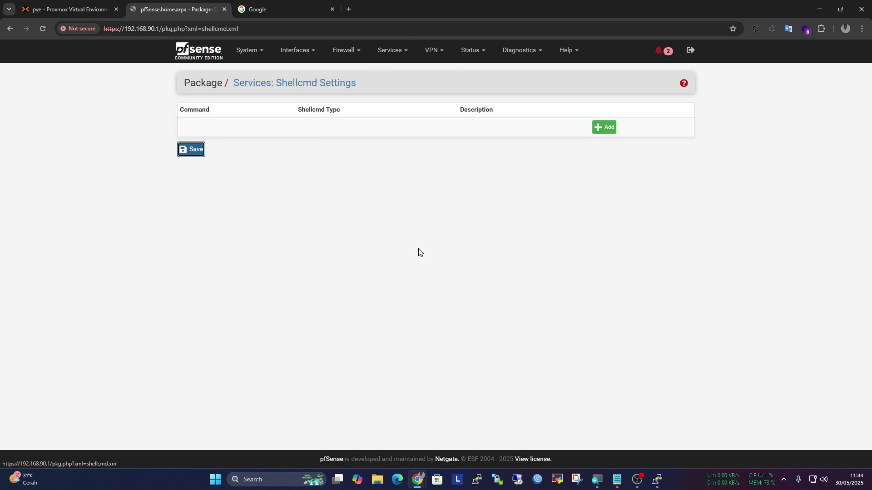
left_click(606, 128)
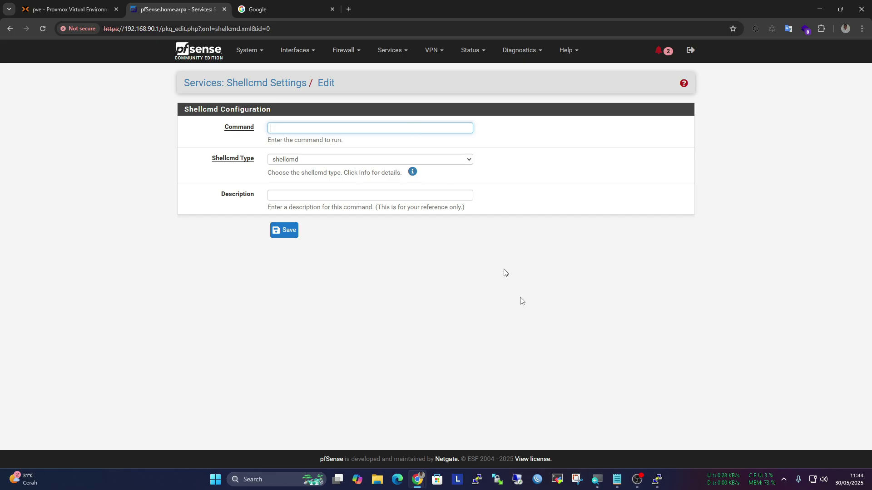
left_click(616, 480)
left_click(265, 134)
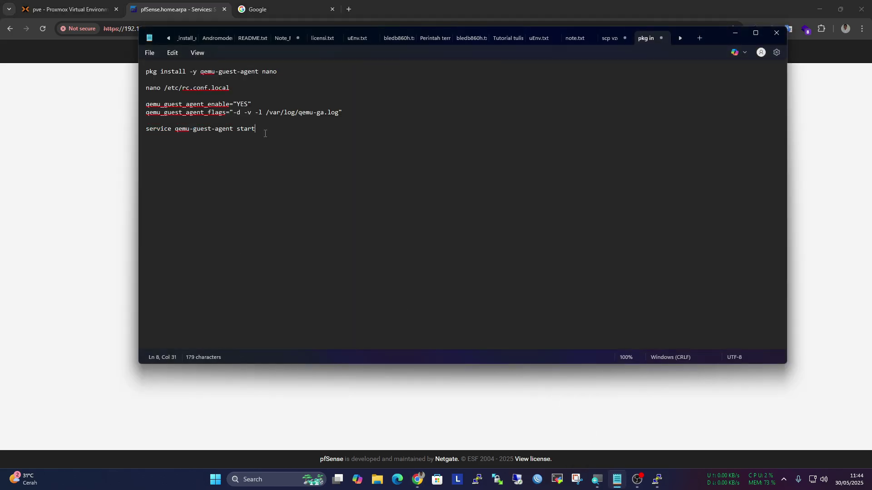
left_click_drag(266, 134, 135, 130)
key("ctrl+c")
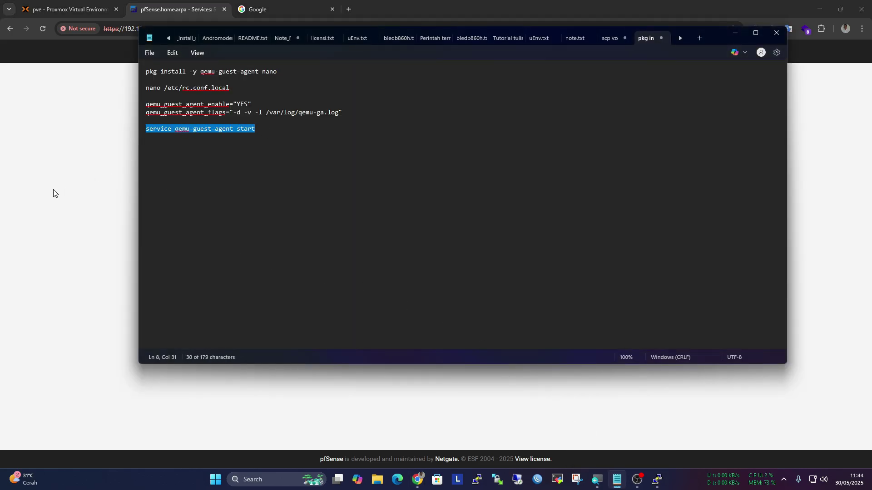
left_click(53, 193)
Save 'service qemu-guest-agent start' as the Command with Shellcmd Type earlyshellcmd
left_click(286, 128)
key("ctrl+v")
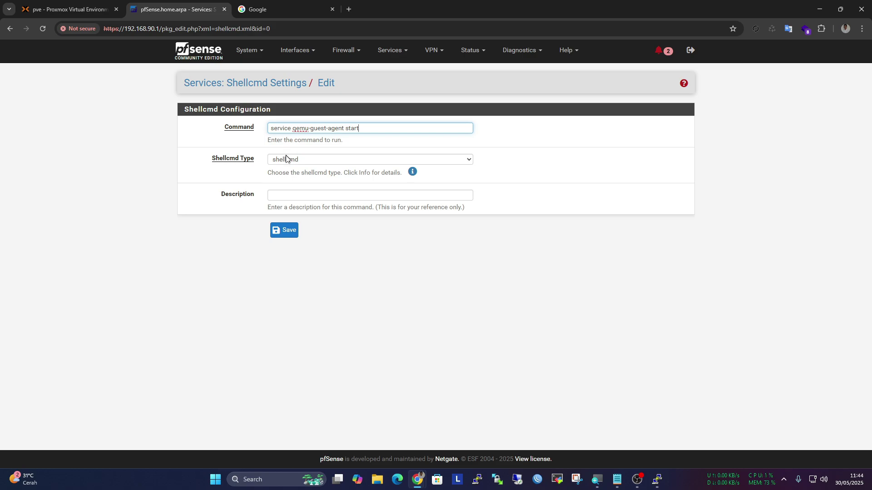
left_click(287, 159)
left_click(295, 187)
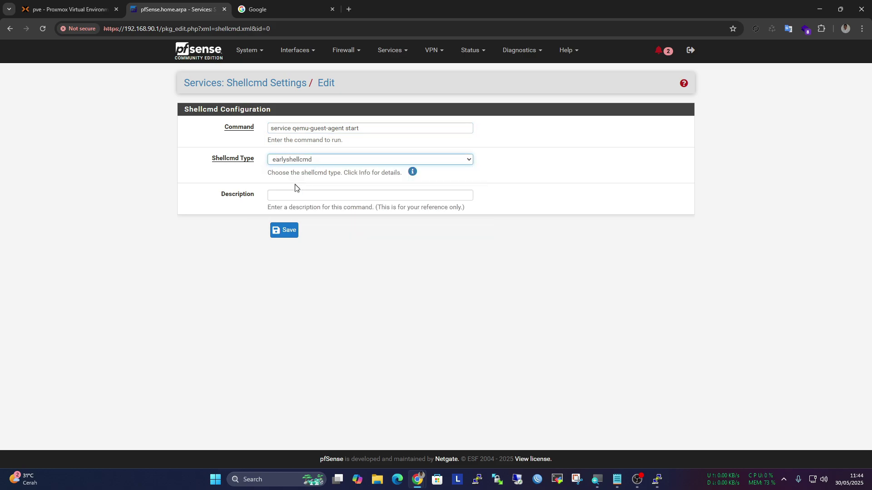
left_click(289, 231)
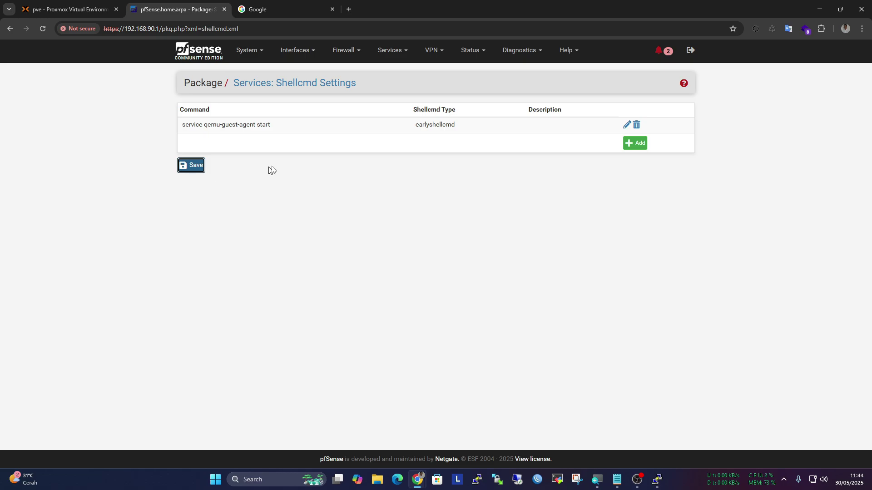
Reboot the pfSense firewall from Diagnostics > Reboot
left_click(522, 52)
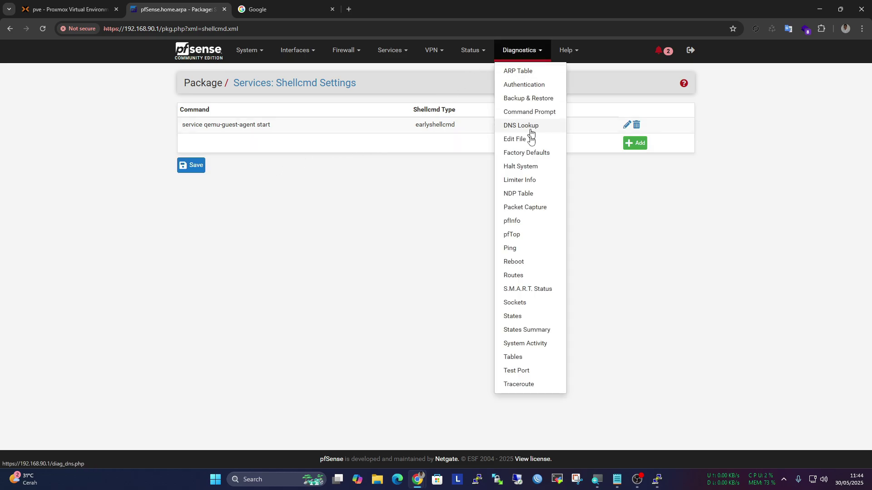
left_click(527, 259)
left_click(292, 166)
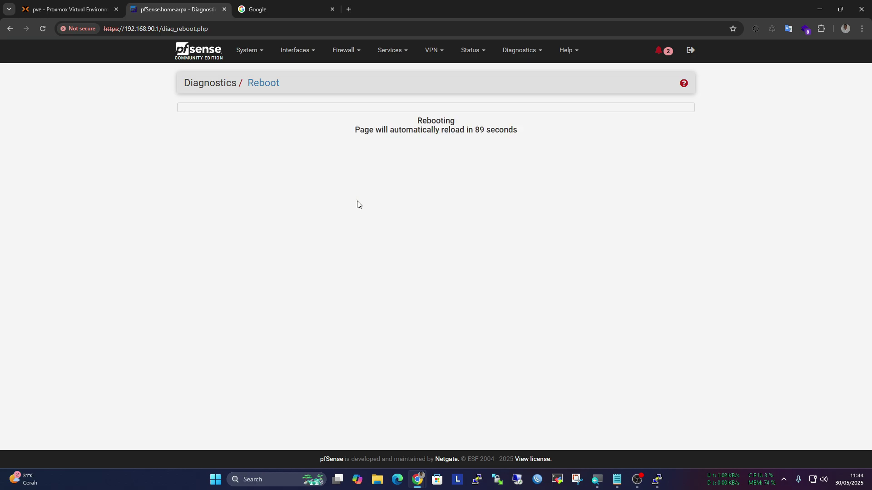
Close the dropped PuTTY session and show VM 1500's Summary page in Proxmox
left_click(66, 8)
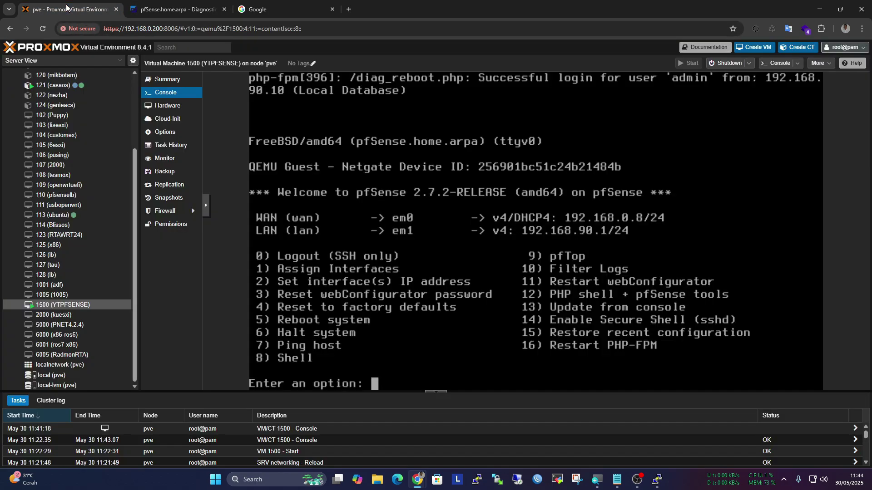
left_click(658, 477)
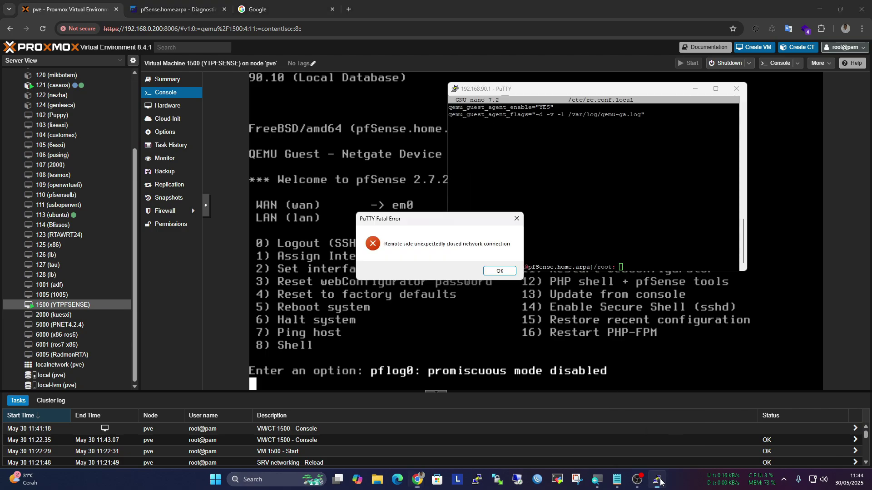
left_click(501, 271)
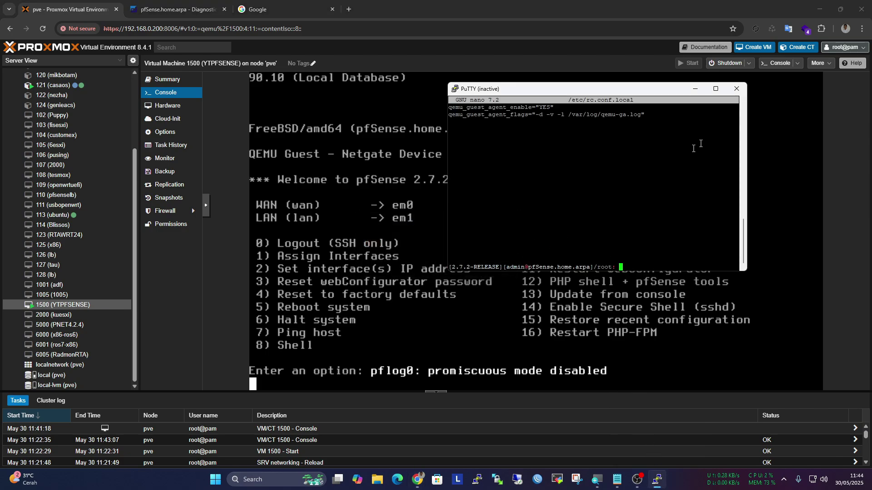
left_click(736, 89)
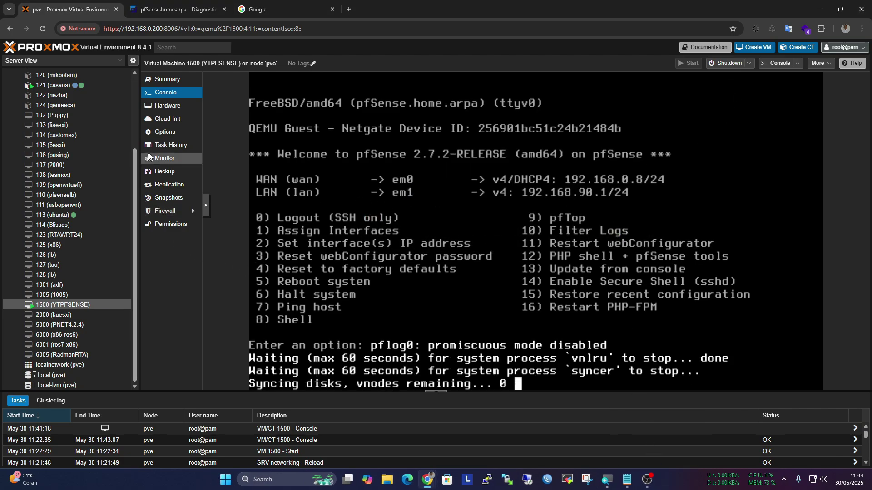
left_click(172, 85)
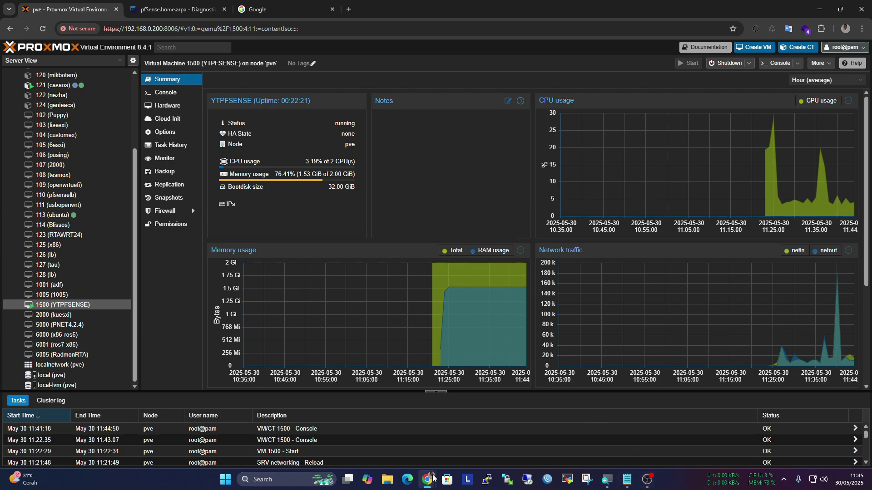
Bring VM 1500's noVNC console window forward and move it left to uncover the summary charts
mouse_move(432, 477)
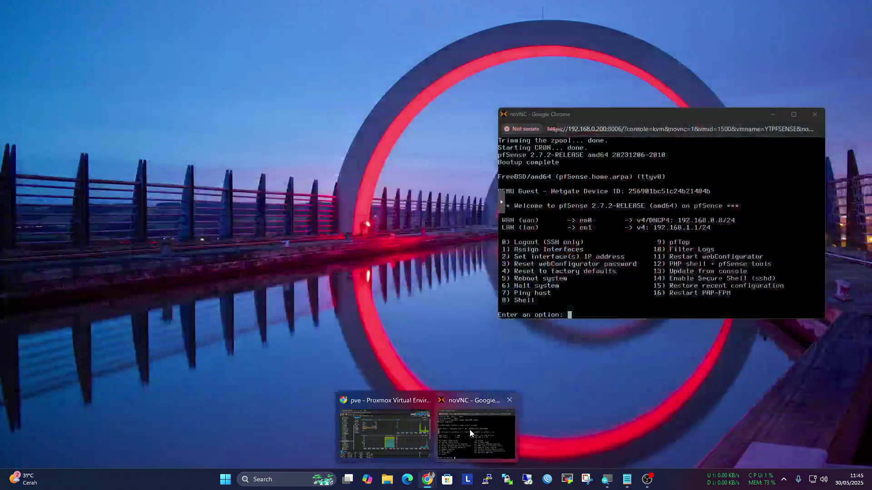
left_click(469, 430)
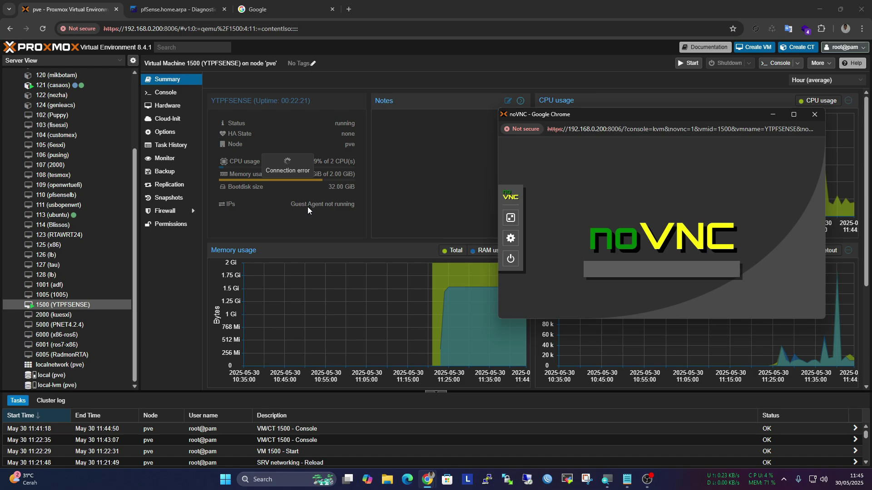
left_click_drag(675, 114, 554, 91)
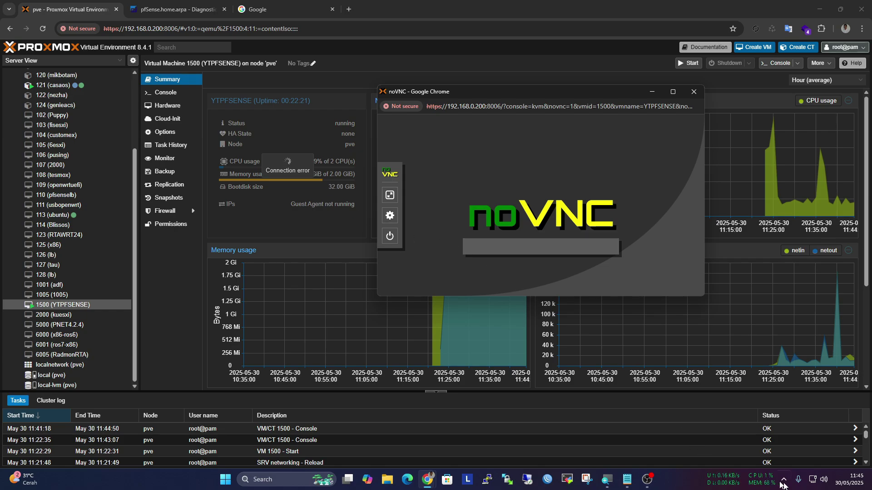
right_click(808, 473)
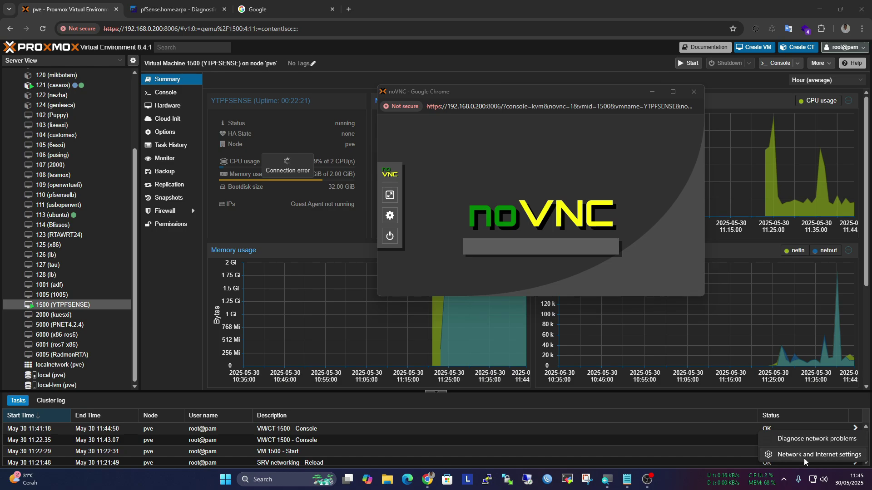
Check this computer's Ethernet details (IPv4 192.168.90.10), then return to Chrome
left_click(804, 457)
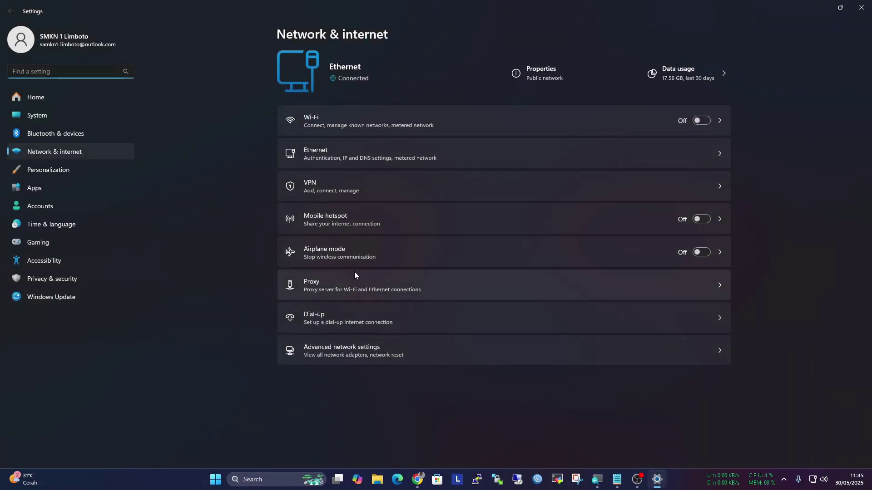
left_click(341, 159)
scroll(353, 200, "down", 3)
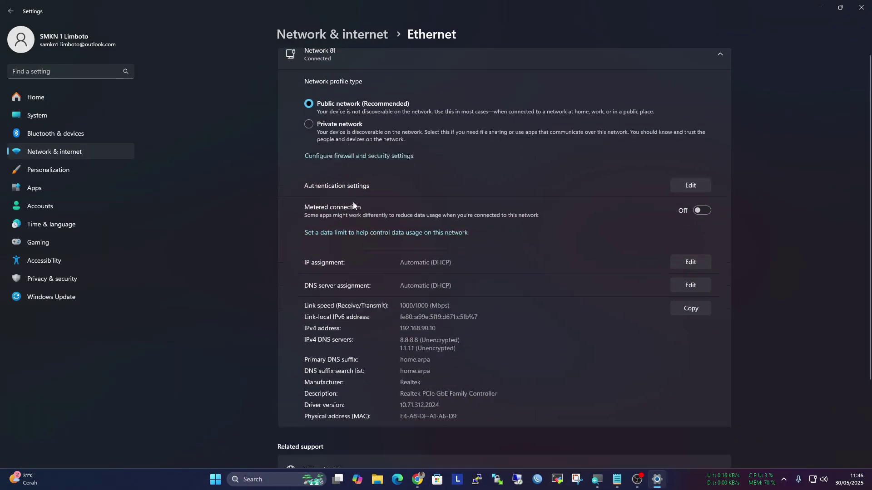
scroll(681, 74, "up", 5)
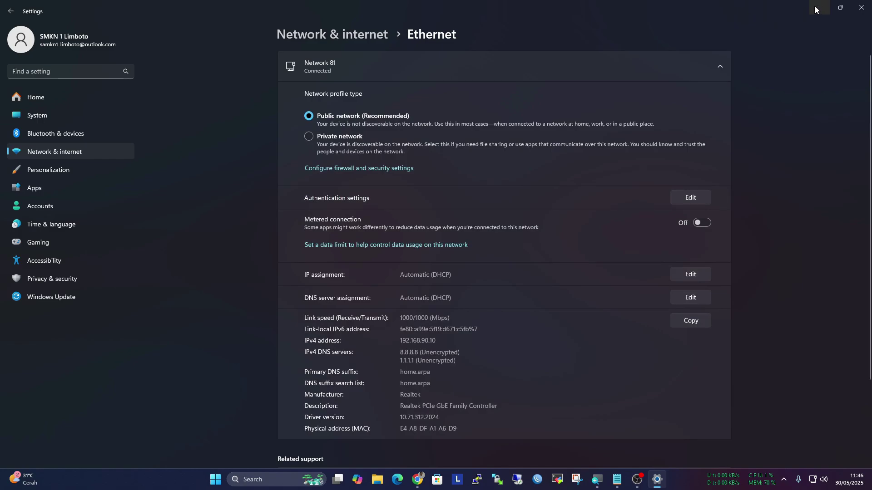
key("alt+Tab")
Reload the pfSense reboot tab to reach its sign-in page
left_click(285, 237)
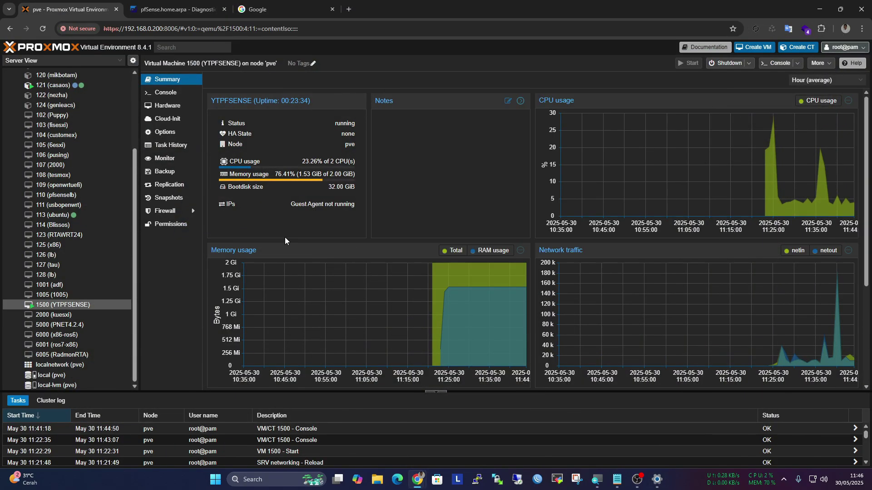
left_click(168, 5)
right_click(237, 129)
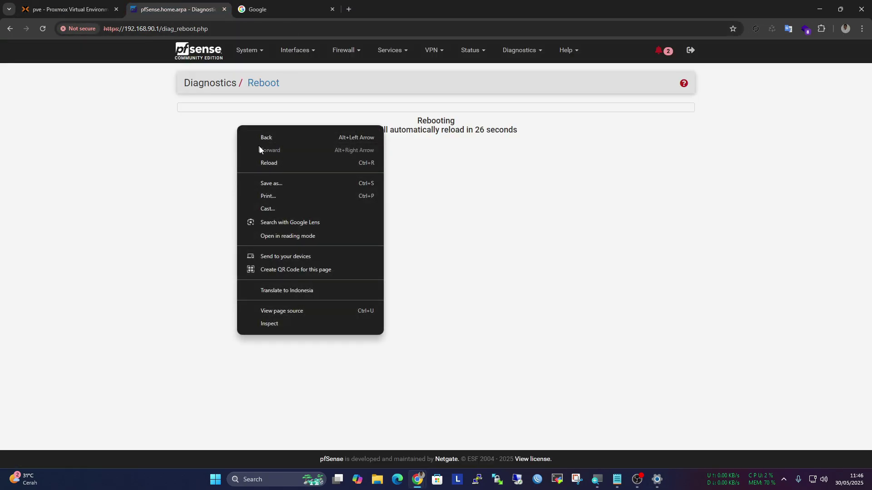
left_click(268, 160)
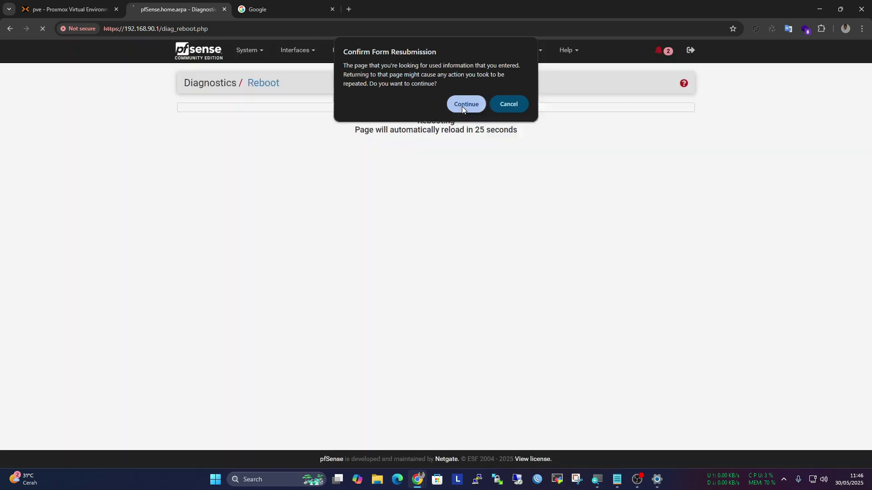
left_click(461, 106)
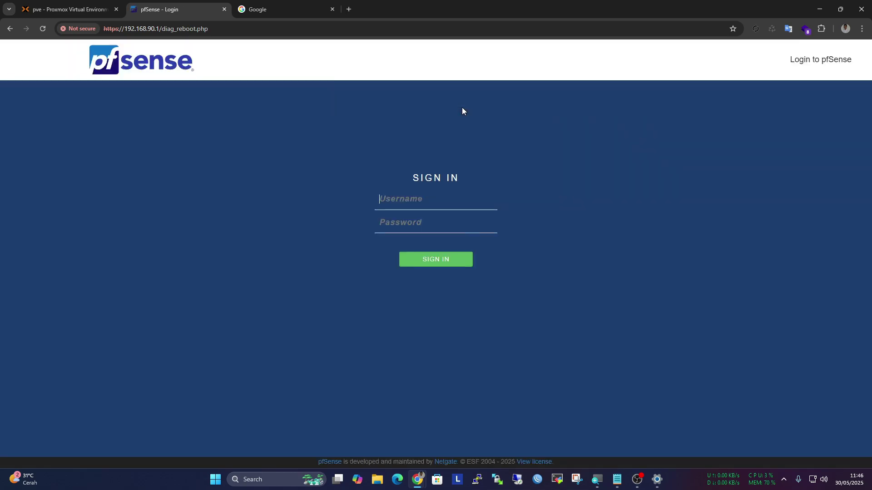
Refresh Proxmox and review the guest agent's interface details: IPs 192.168.0.8 and an fe80 address
left_click(70, 9)
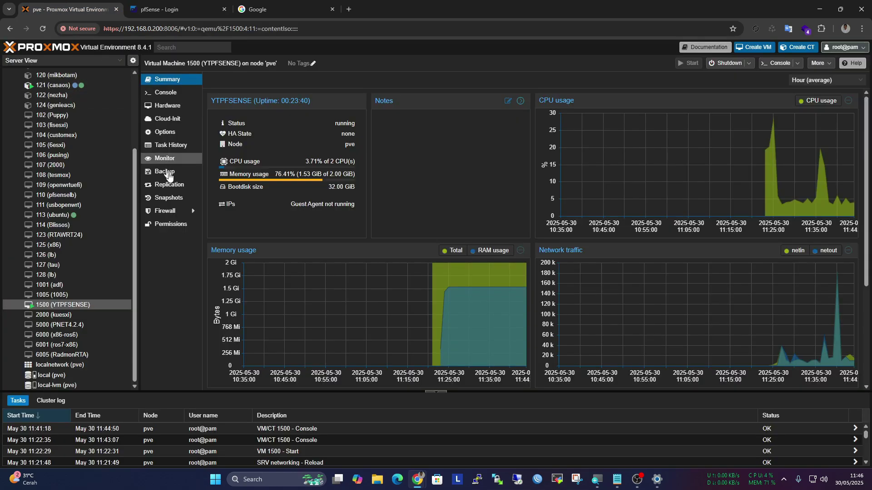
key("F5")
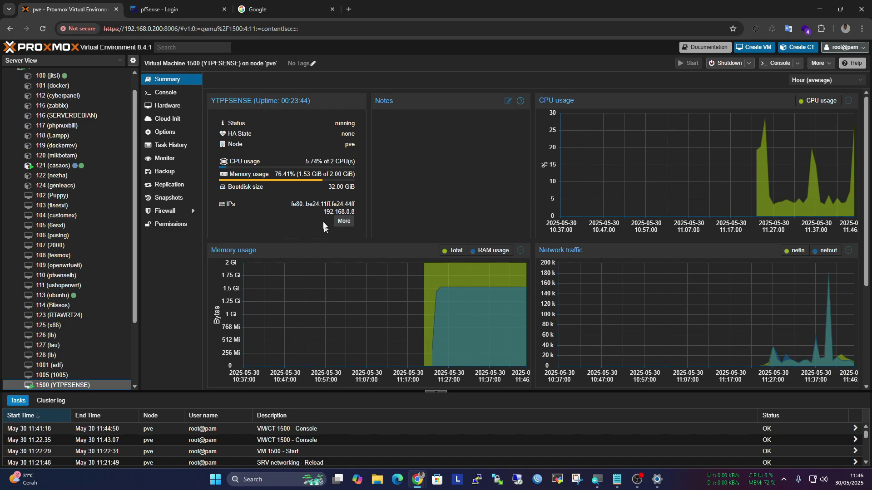
scroll(110, 247, "down", 1)
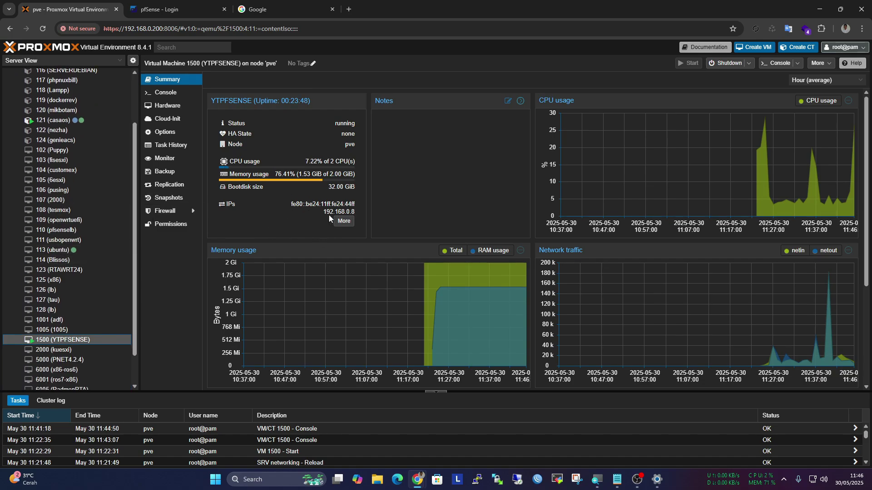
left_click(343, 221)
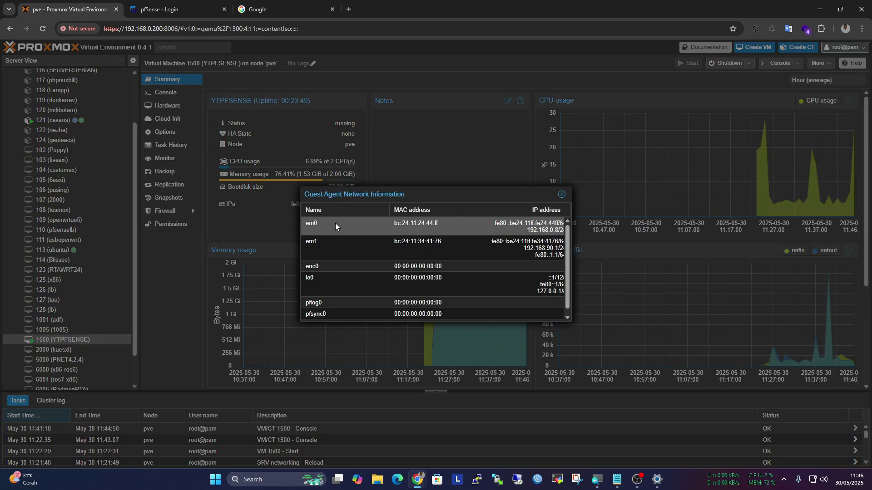
left_click(564, 197)
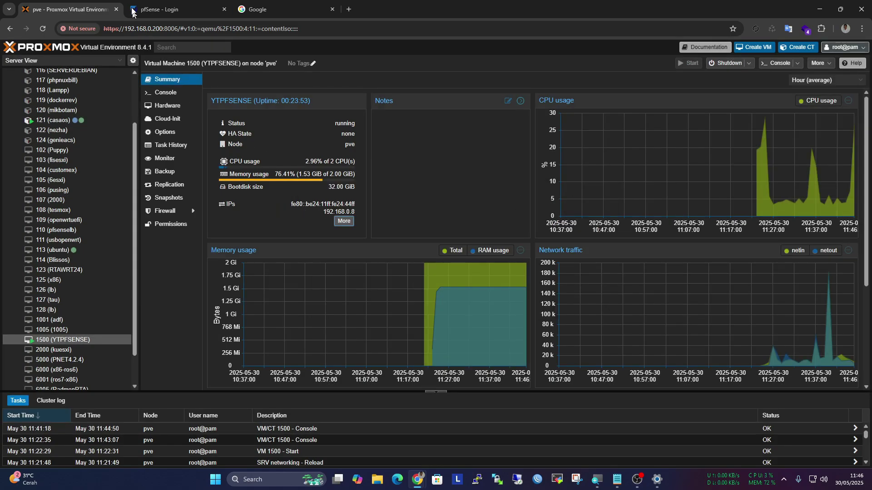
left_click(165, 8)
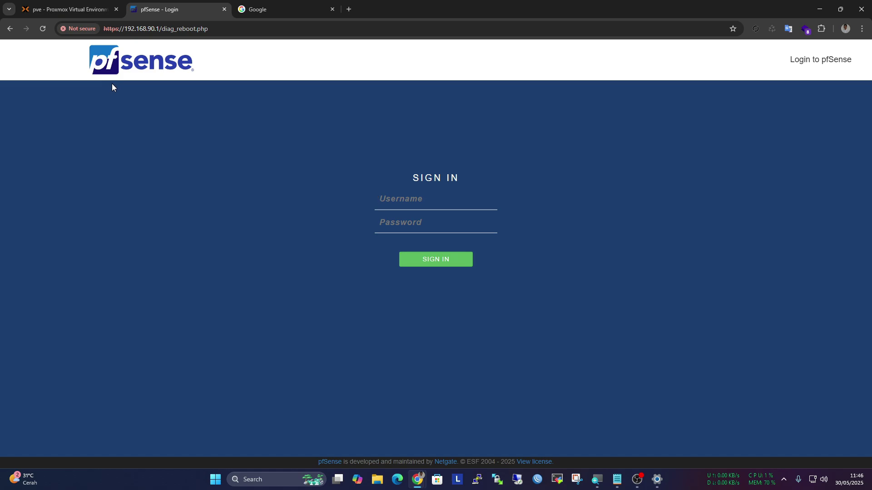
left_click(85, 10)
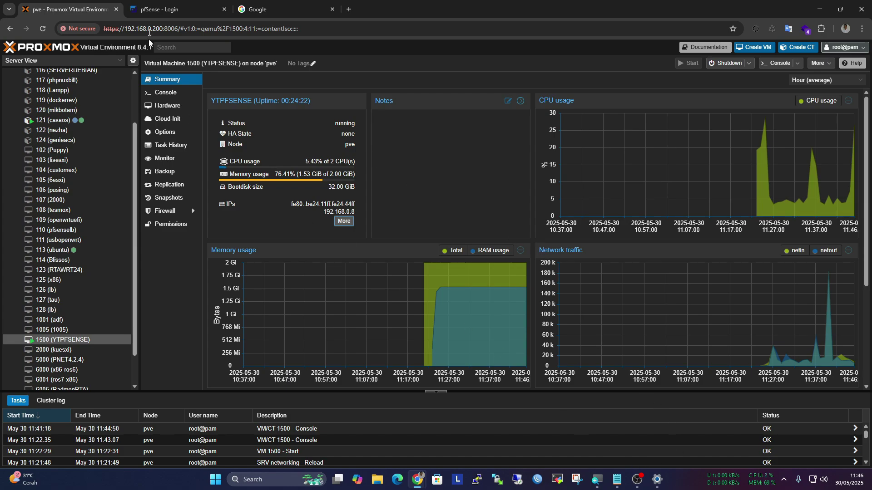
left_click(153, 4)
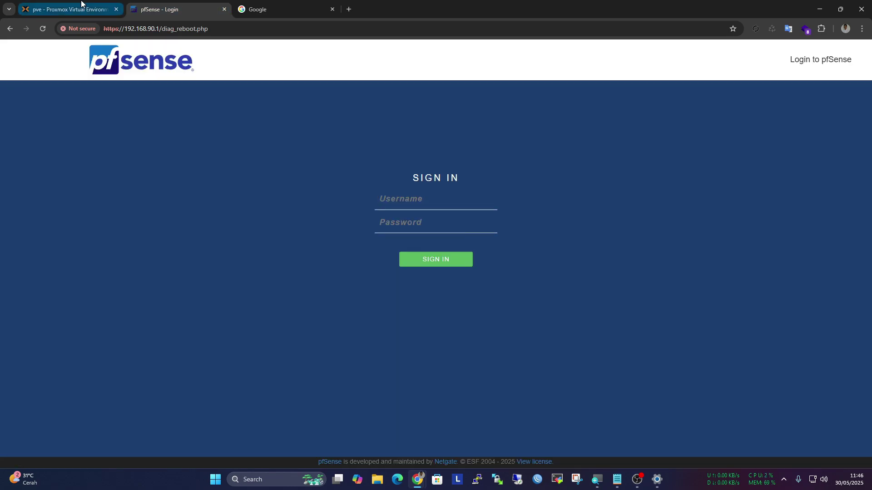